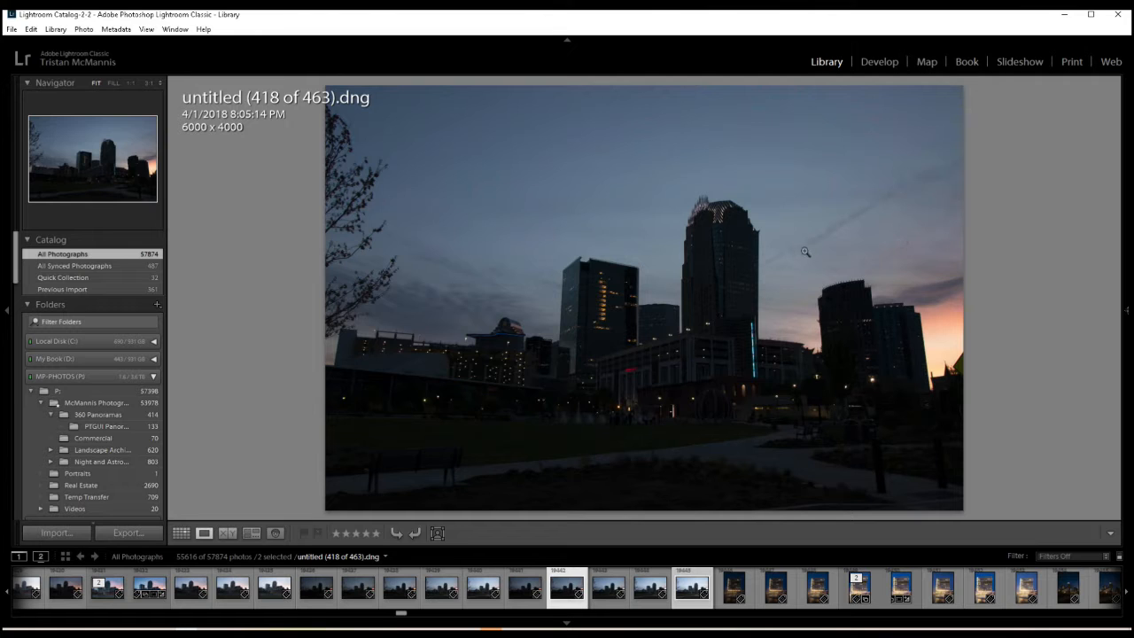
- Compare the brighter untitled (421 of 463).dng with the darker untitled (418 of 463).dng, and open the darker one in the Develop module
click(686, 592)
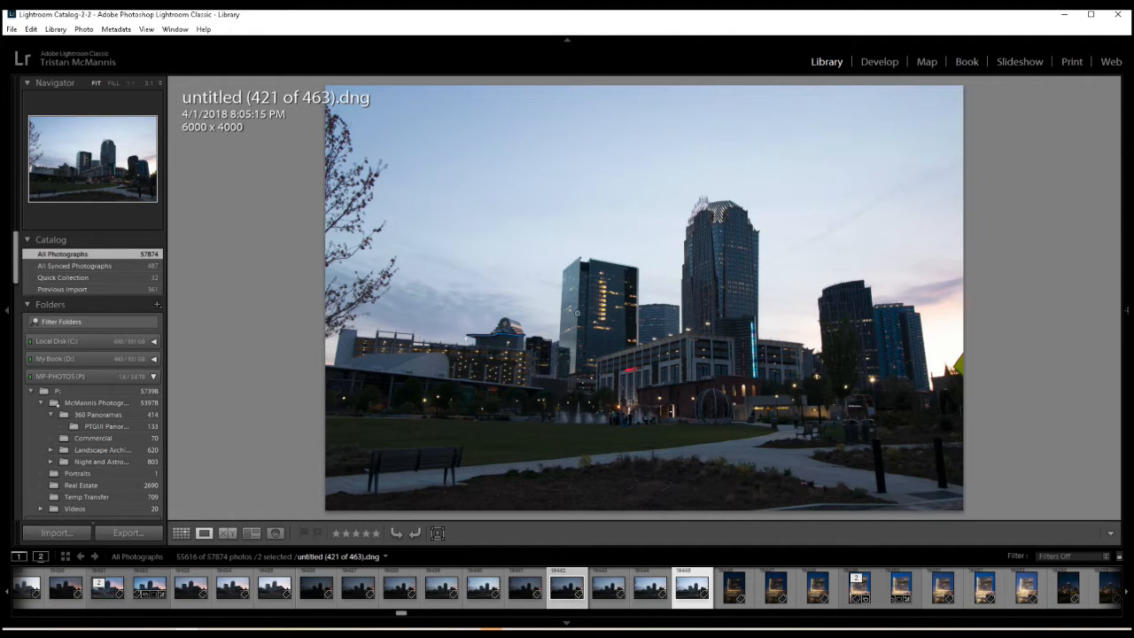
click(567, 589)
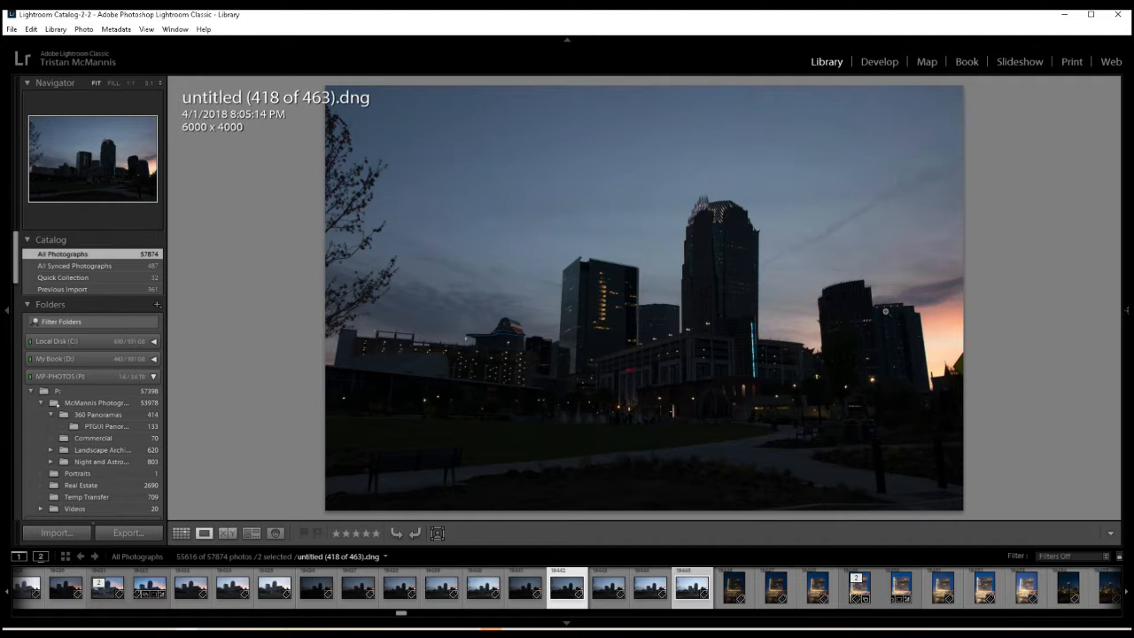
click(867, 71)
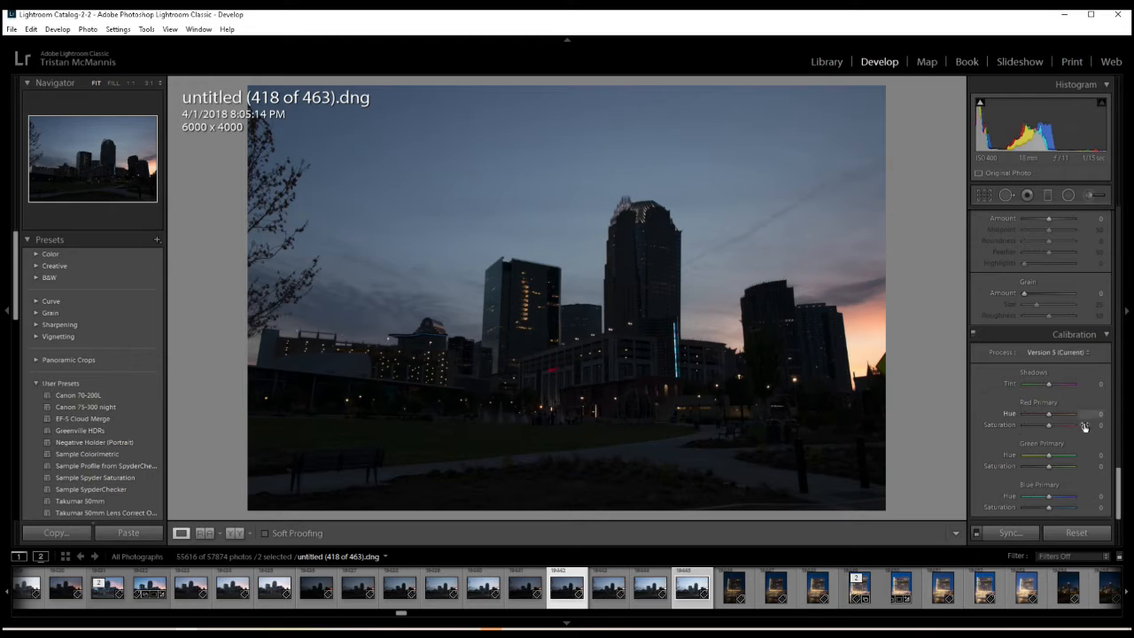
- Raise the darker exposure's Blue Primary saturation slightly, and enable Remove Chromatic Aberration and Enable Profile Corrections
click(1054, 506)
drag(1118, 492, 1096, 386)
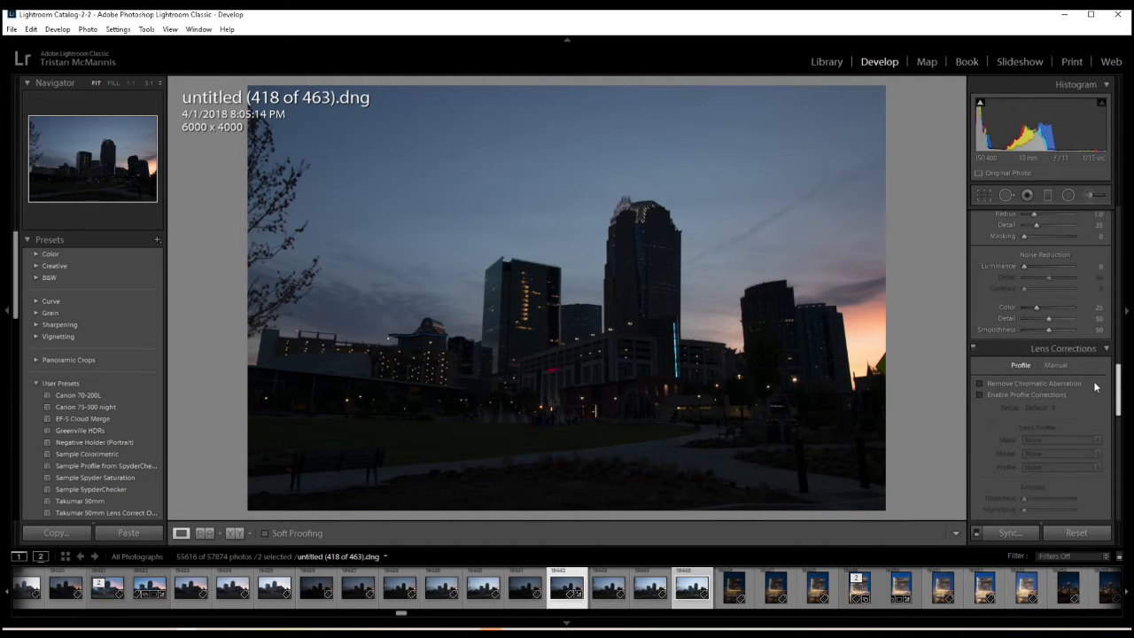
click(1001, 391)
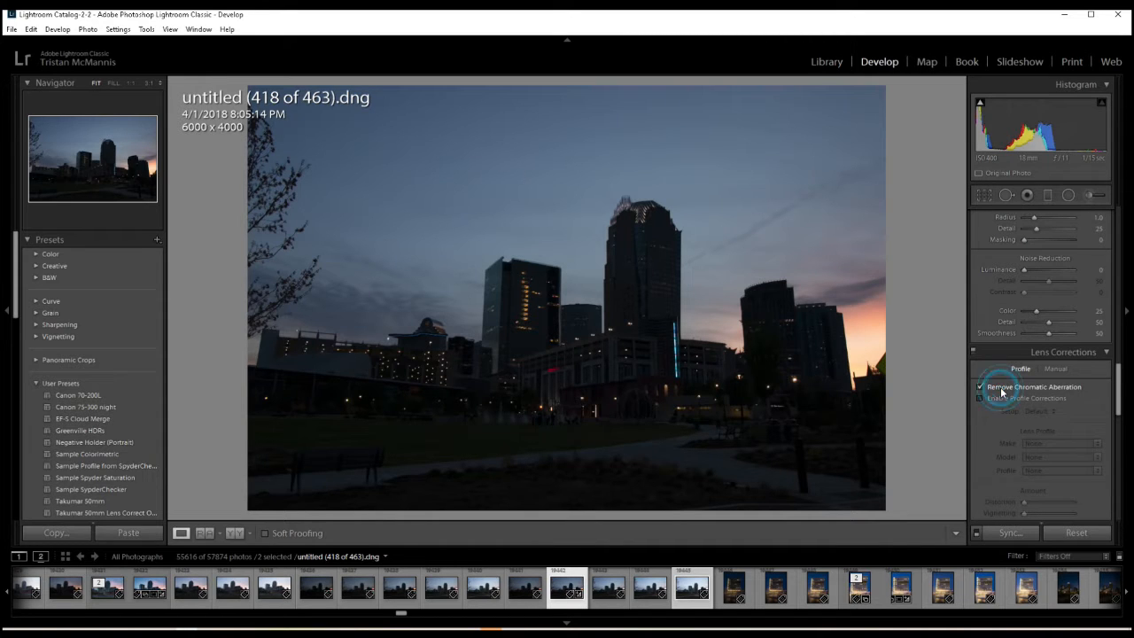
click(1001, 399)
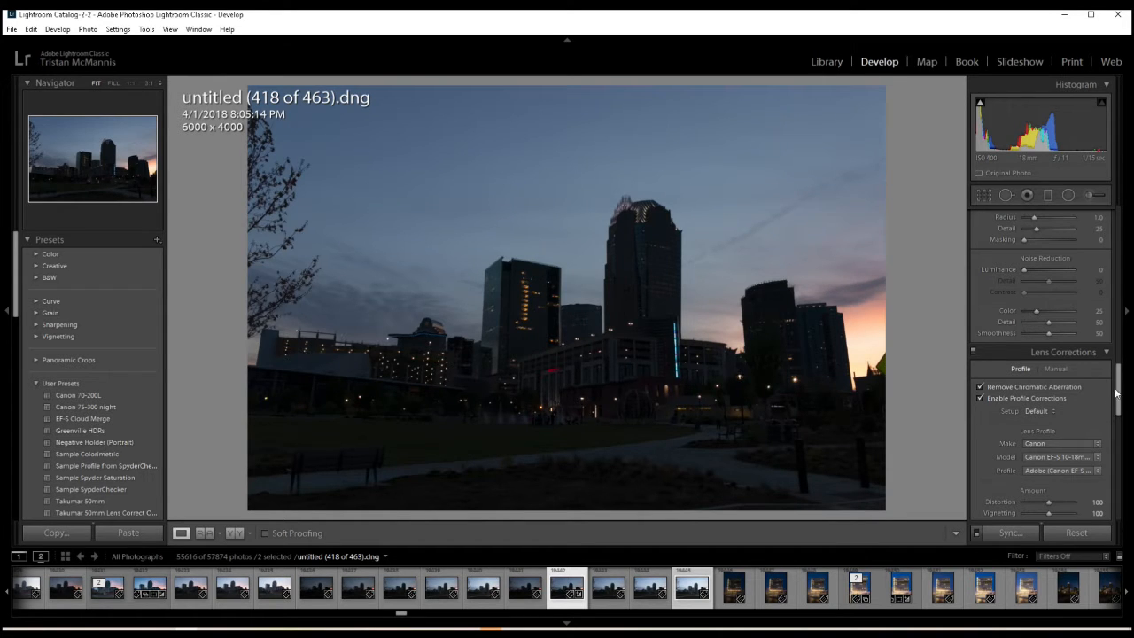
- Set the darker exposure's luminance noise reduction to 29, judging the effect in the greyscale preview
scroll(1118, 390, up, 4)
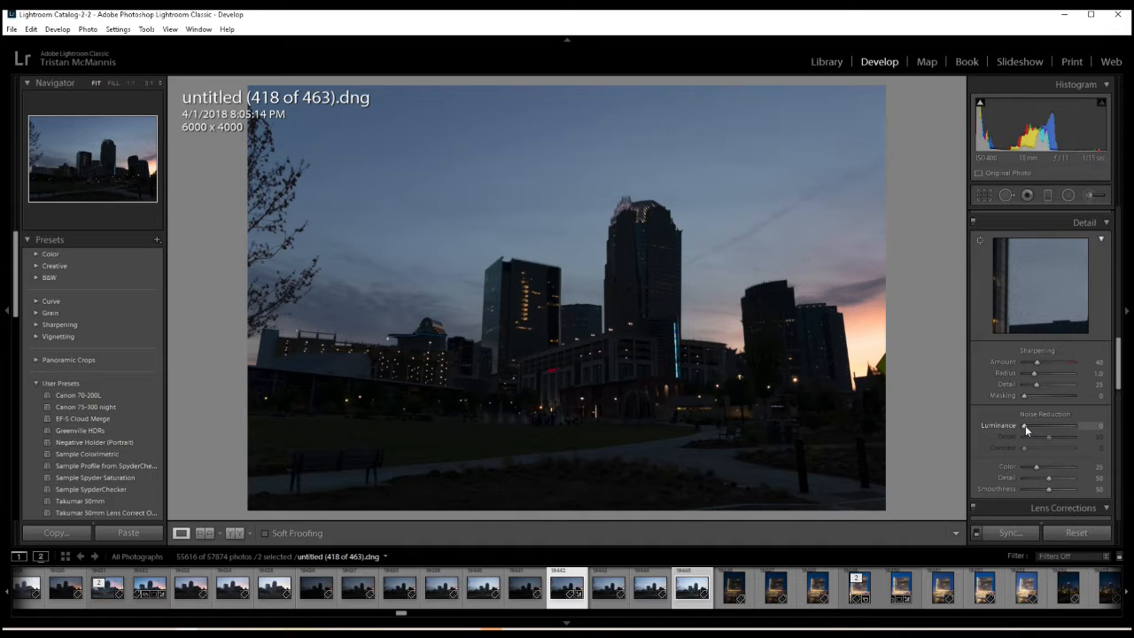
alt+click(1025, 425)
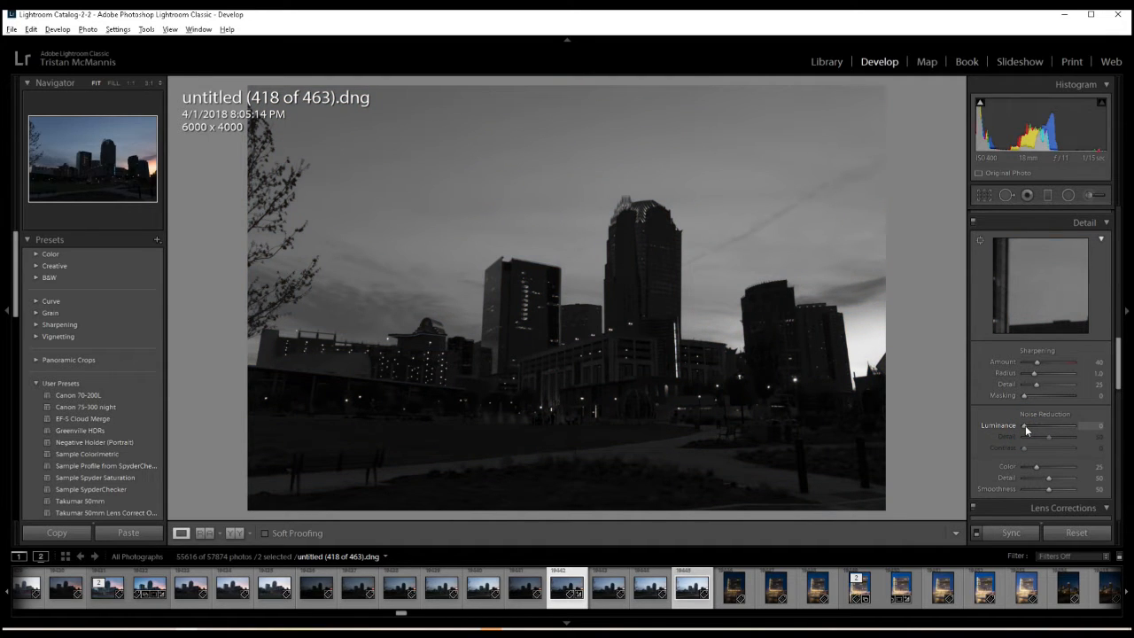
drag(1024, 426, 1032, 427)
drag(1031, 427, 1034, 427)
drag(1034, 427, 1039, 427)
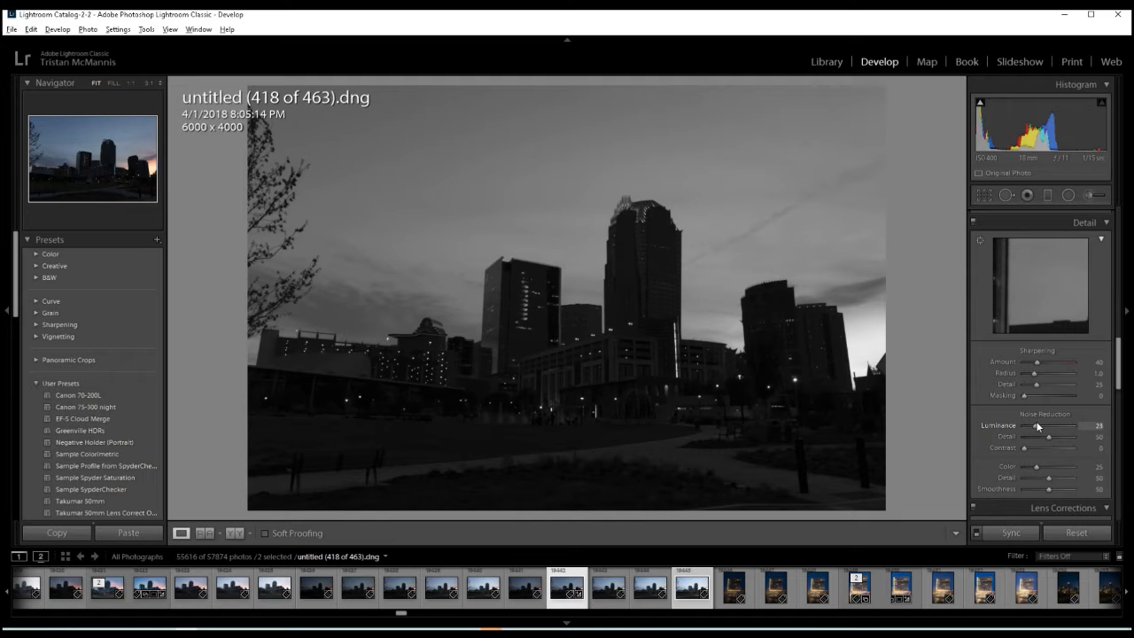
drag(1039, 426, 1041, 428)
drag(1040, 428, 1042, 428)
drag(1042, 429, 1040, 430)
drag(1040, 426, 1039, 426)
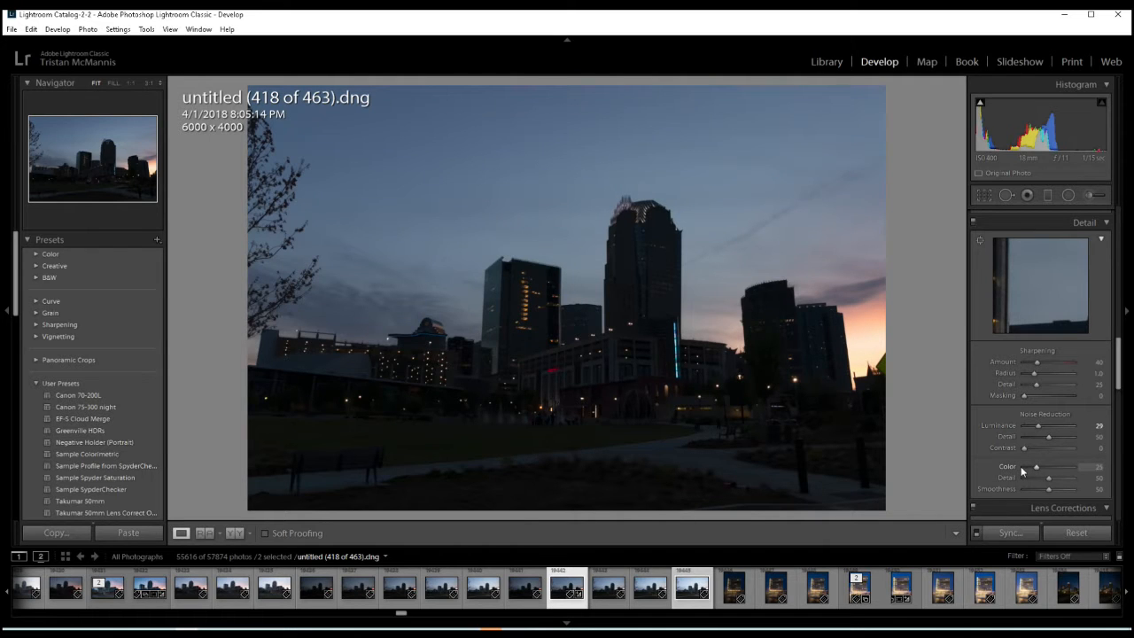
- Adjust the darker exposure's tone: Exposure +0.83, Highlights -31, Whites +19 and Blacks -14
drag(1118, 363, 1099, 244)
scroll(1098, 244, up, 3)
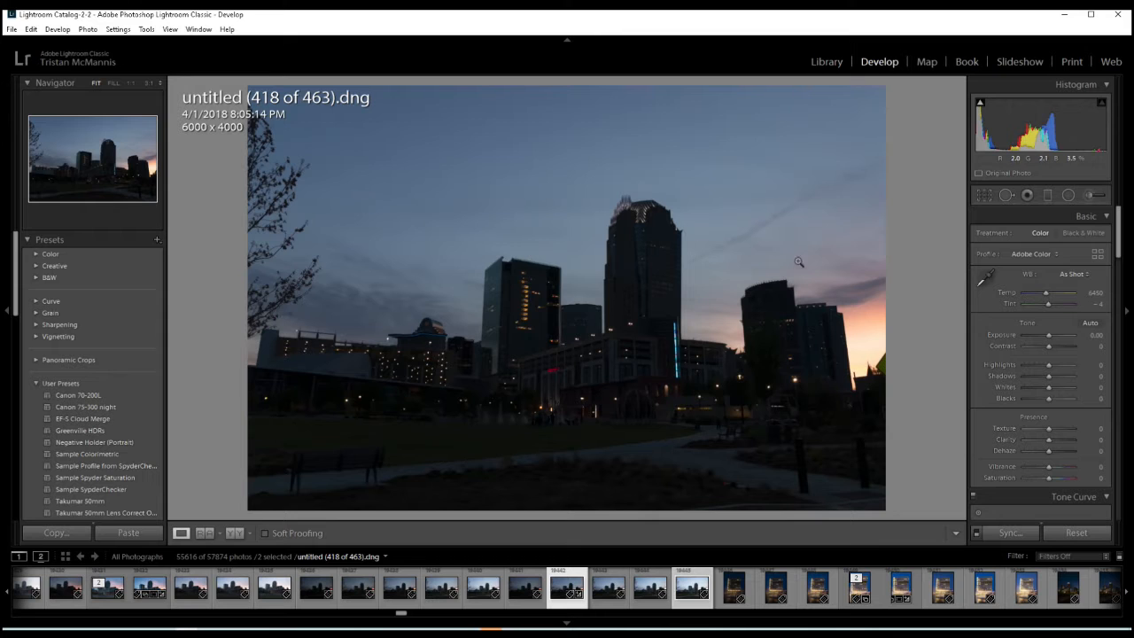
drag(1048, 336, 1052, 340)
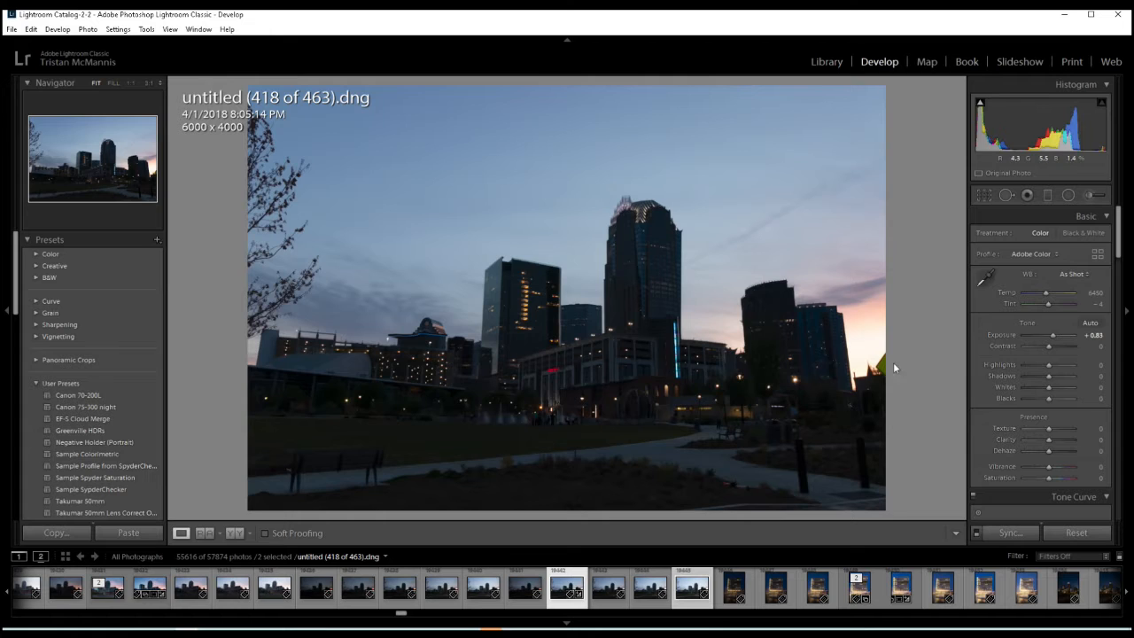
click(1042, 367)
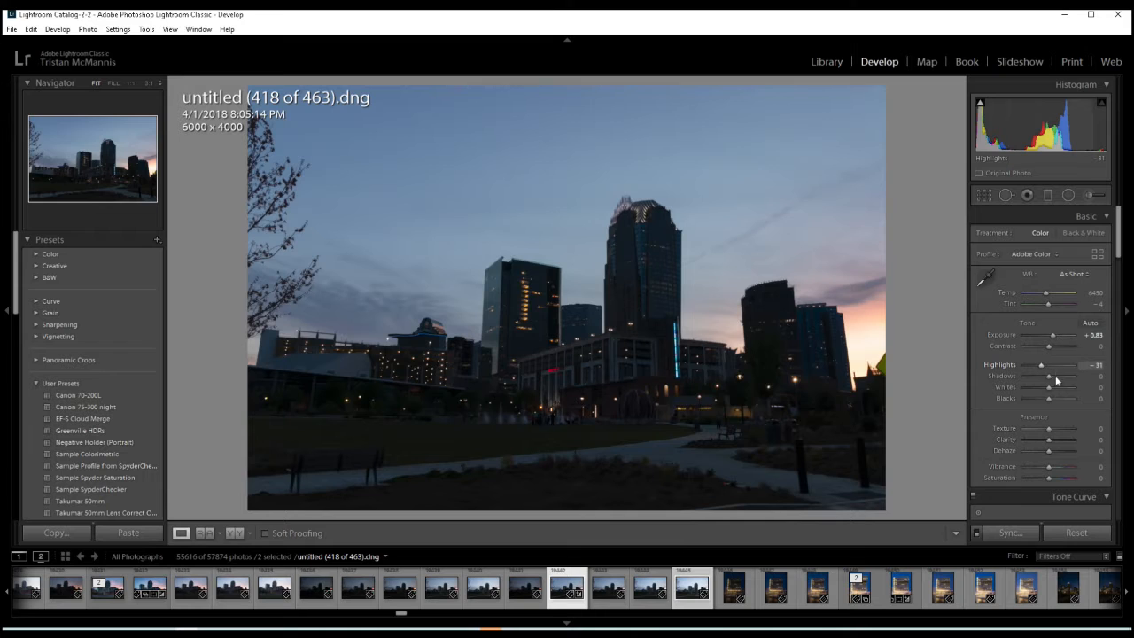
mouse_move(1049, 388)
mouse_down()
mouse_move(1033, 402)
mouse_move(1043, 401)
mouse_up()
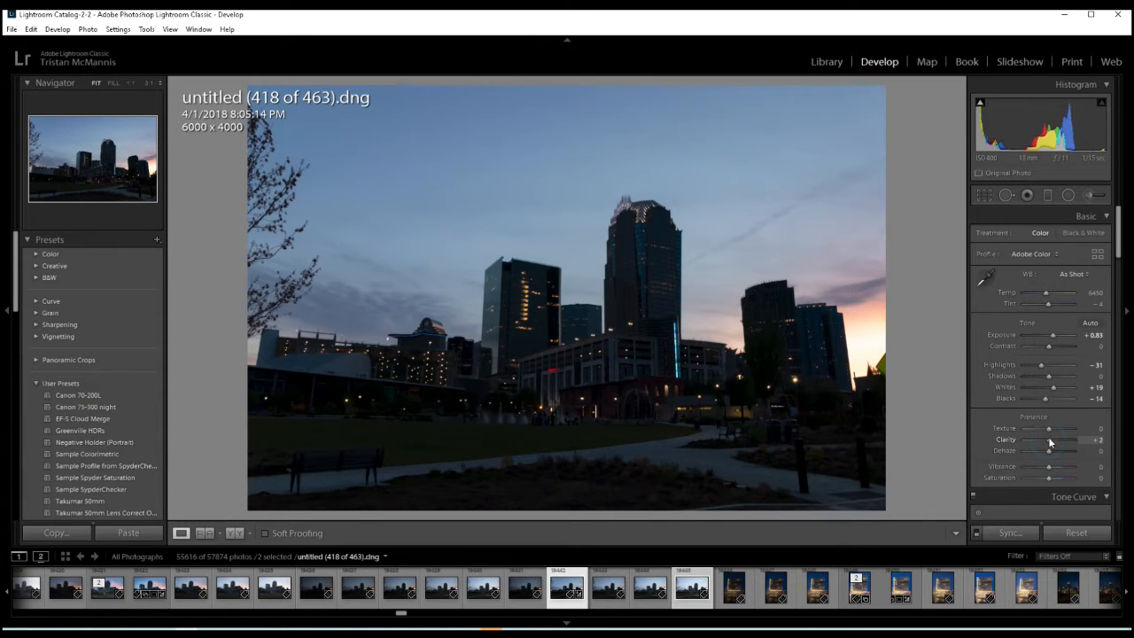
- Test the extremes of Clarity and Dehaze on the darker exposure, and set them to +14 and +21
drag(1049, 441, 1053, 440)
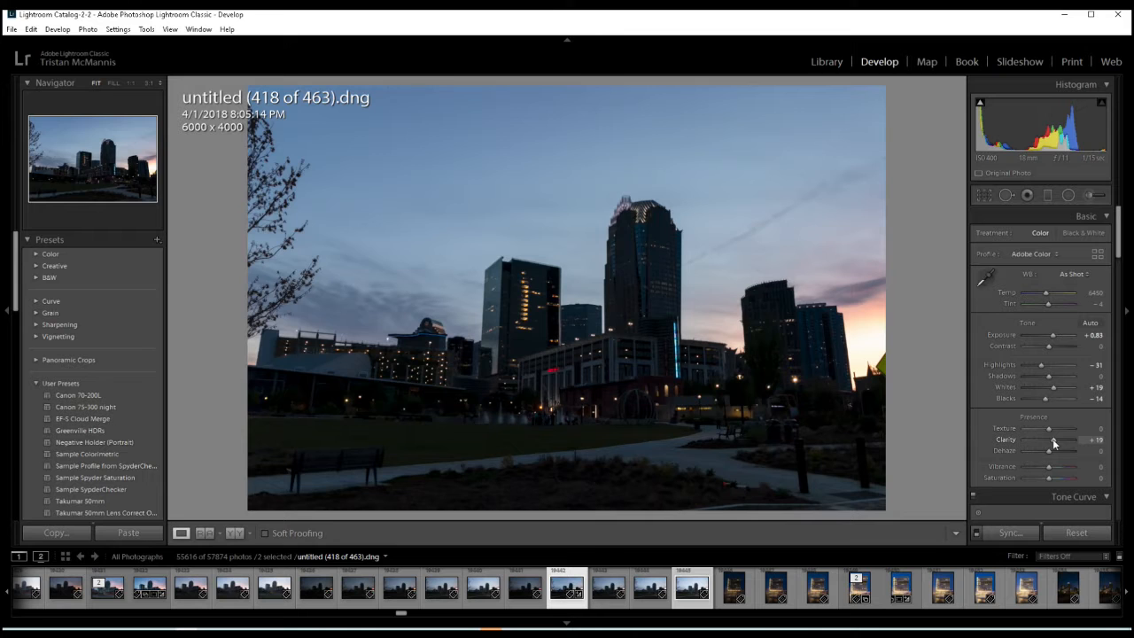
drag(1054, 439, 1083, 440)
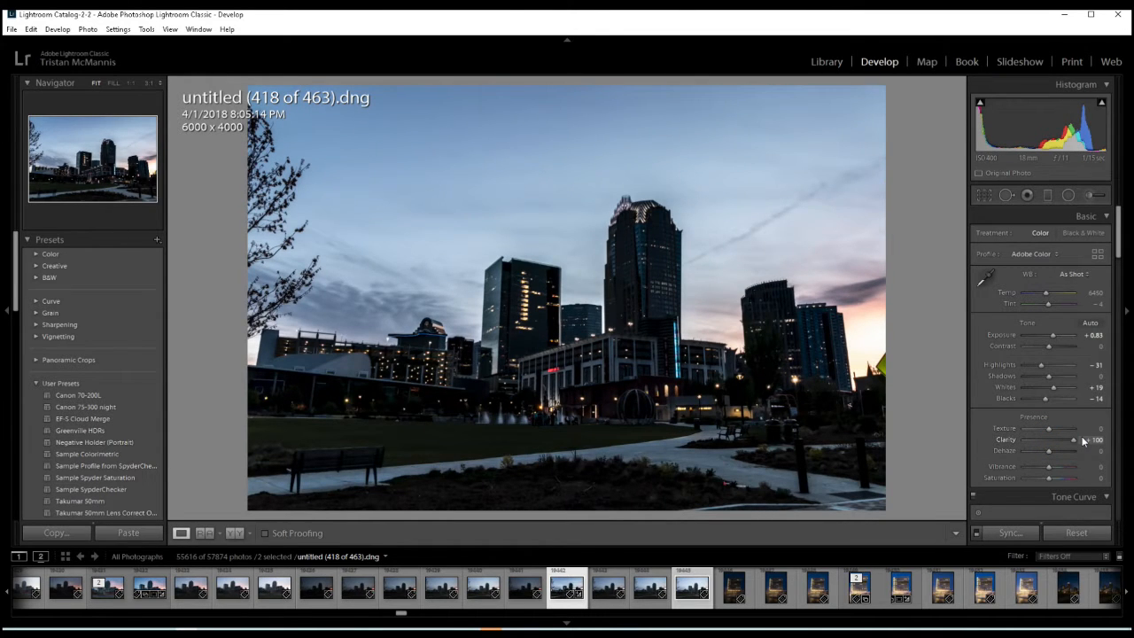
drag(1083, 440, 1051, 440)
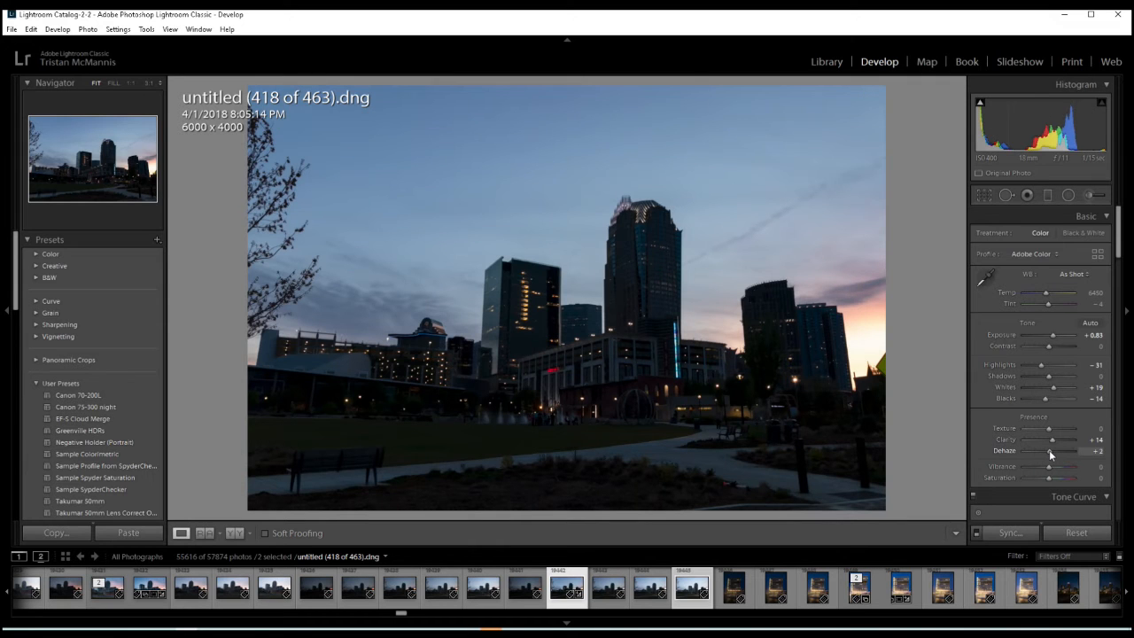
drag(1049, 450, 1082, 450)
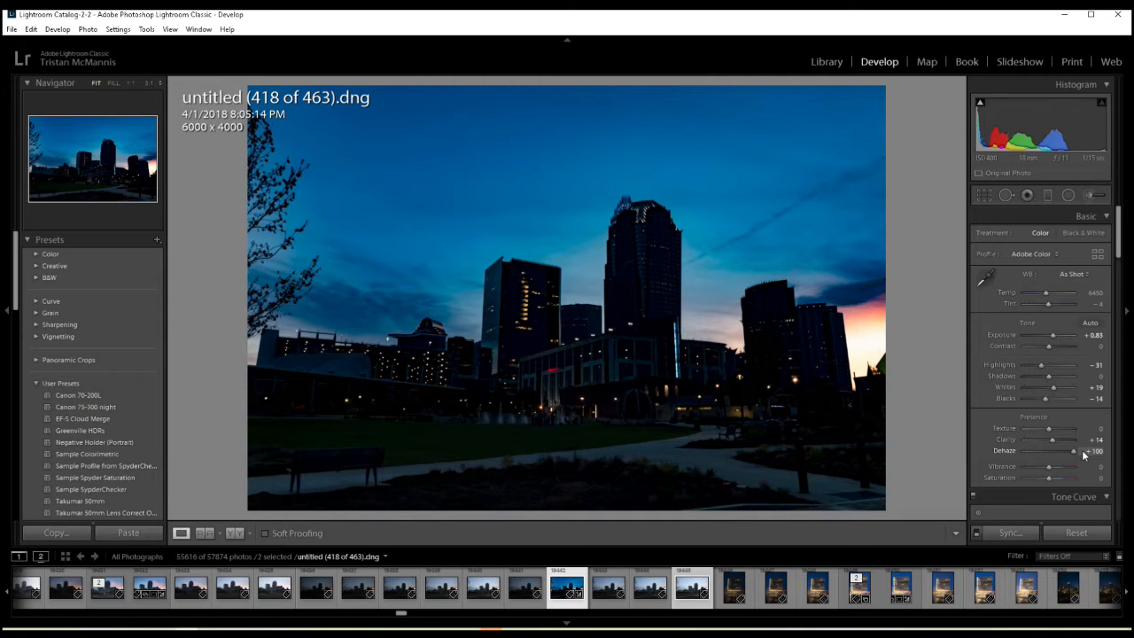
drag(1082, 451, 1053, 450)
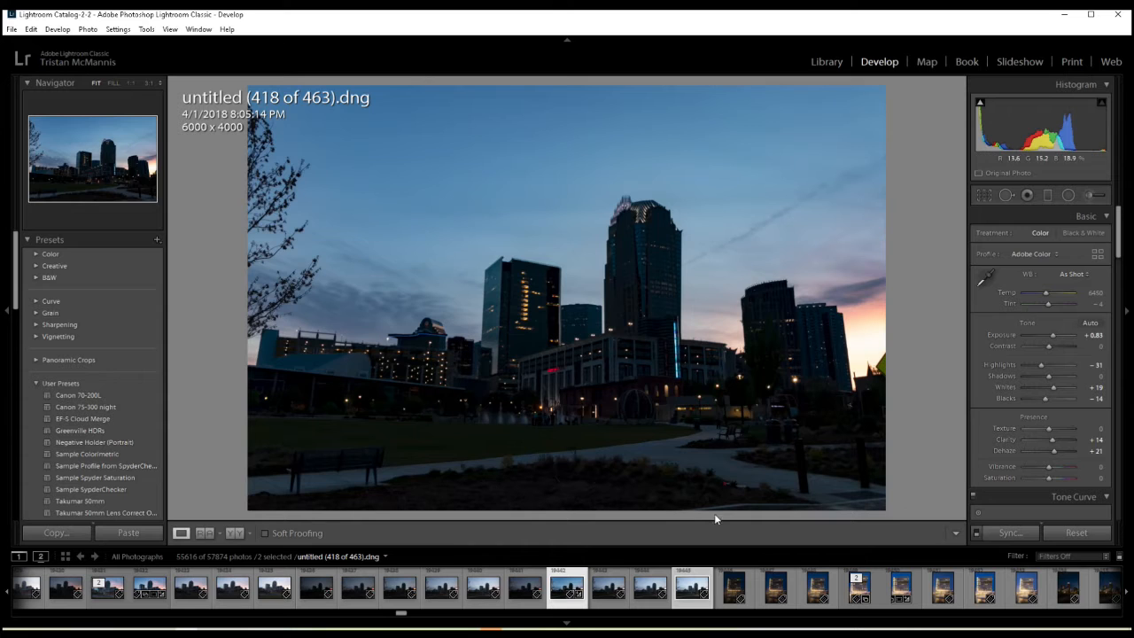
- Adjust the tone of untitled (421 of 463).dng: Shadows +48, Whites +21, Blacks -19 and Highlights -55
click(691, 588)
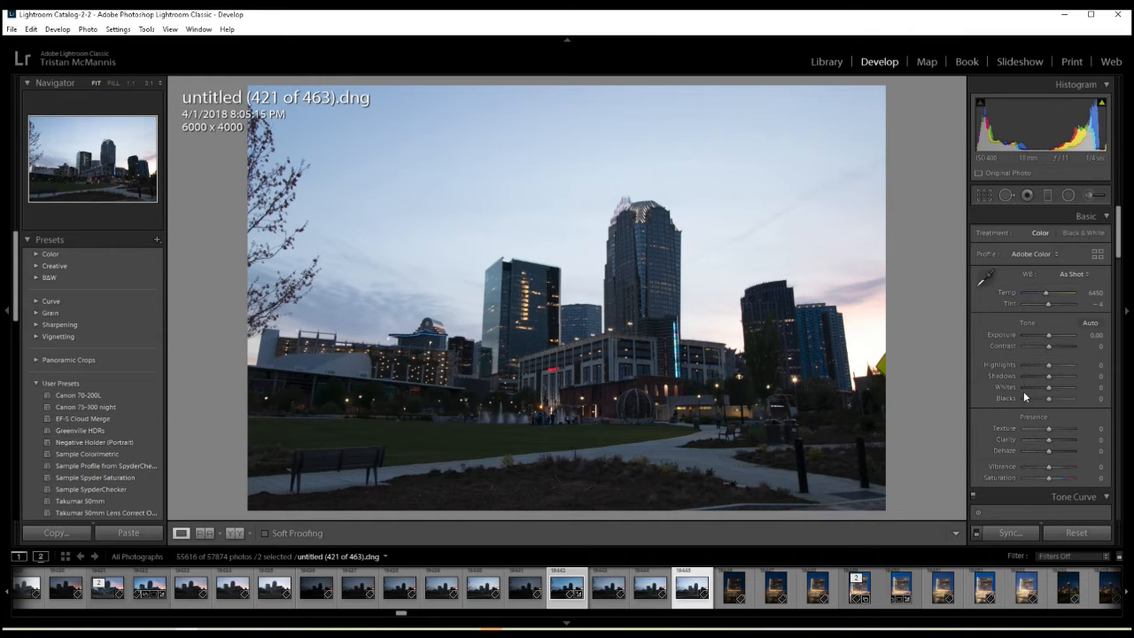
click(1066, 378)
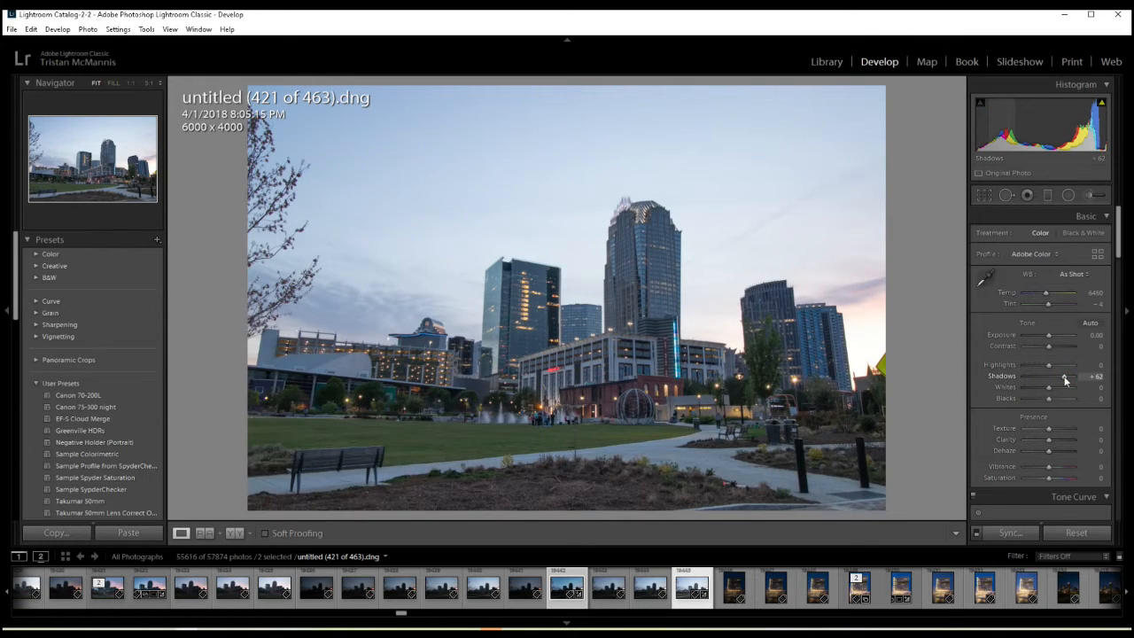
drag(1066, 380, 1063, 381)
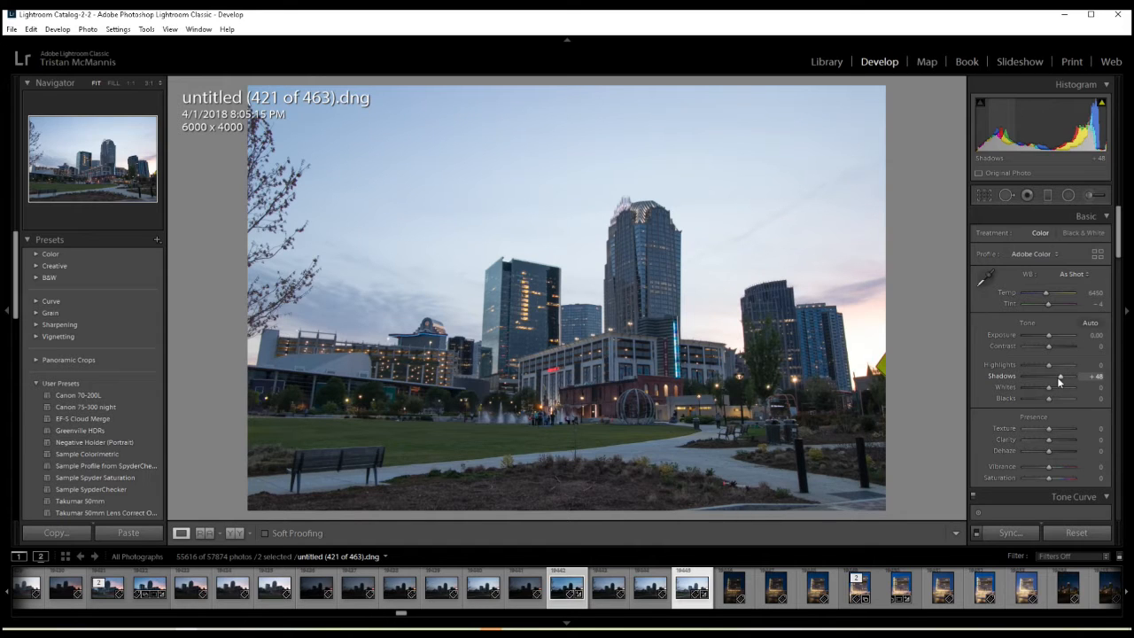
click(1049, 387)
drag(1049, 386, 1052, 386)
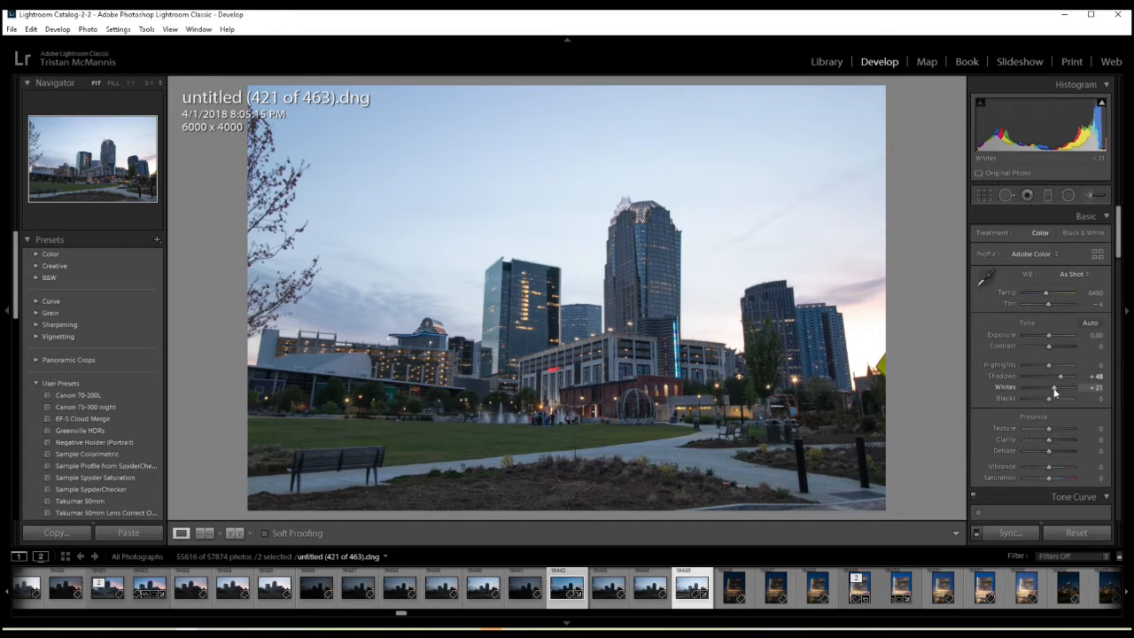
click(1047, 400)
drag(1045, 402, 1036, 366)
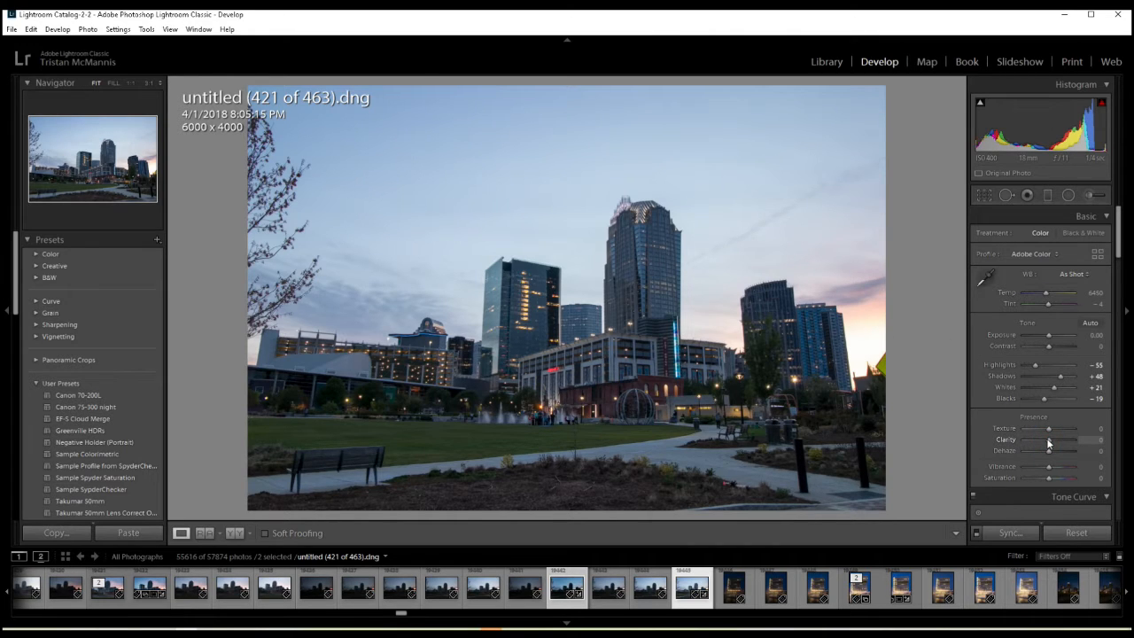
- Set the brighter exposure's Clarity to about +26 and raise its Texture slightly
drag(1047, 439, 1054, 439)
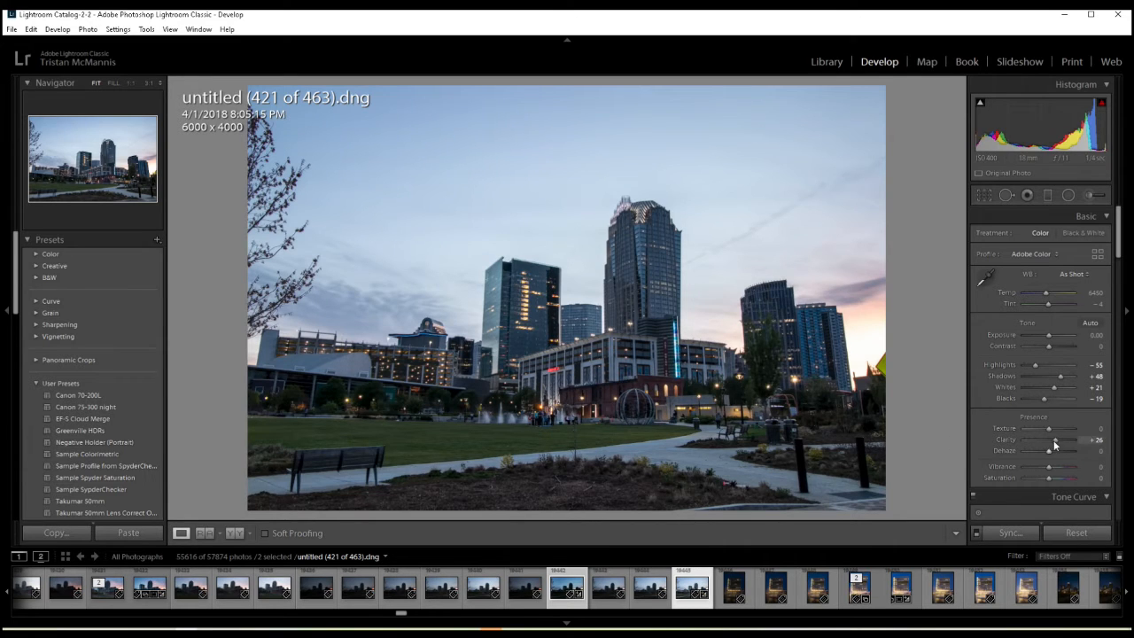
drag(1049, 430, 1052, 427)
- Set the brighter exposure's luminance noise reduction to 30
drag(1119, 224, 1090, 360)
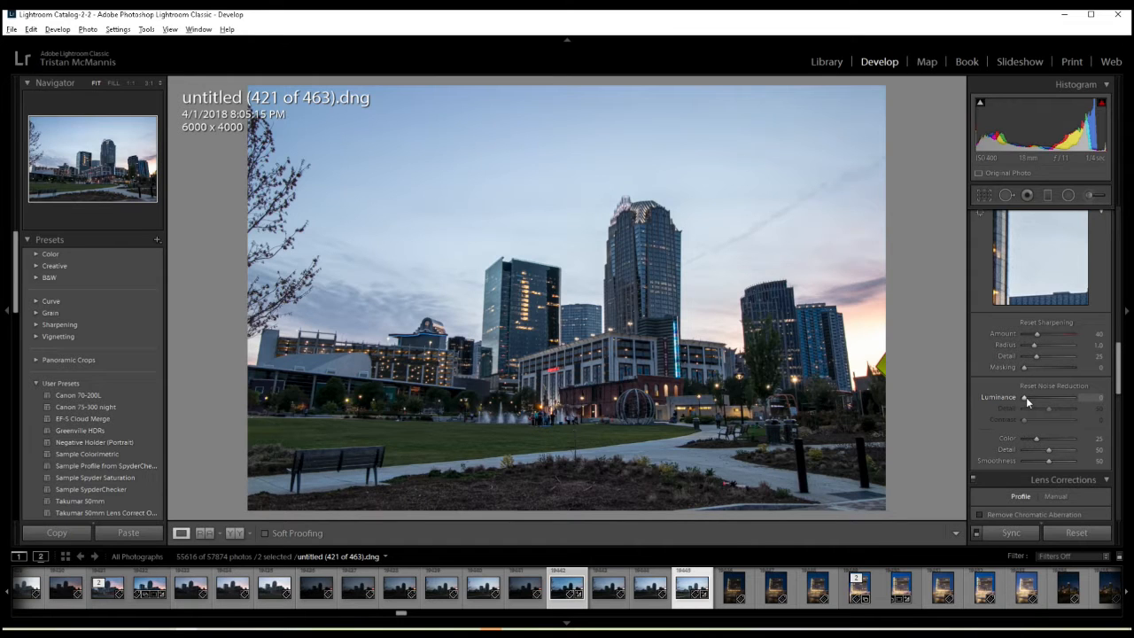
alt+click(1026, 396)
drag(1025, 396, 1030, 400)
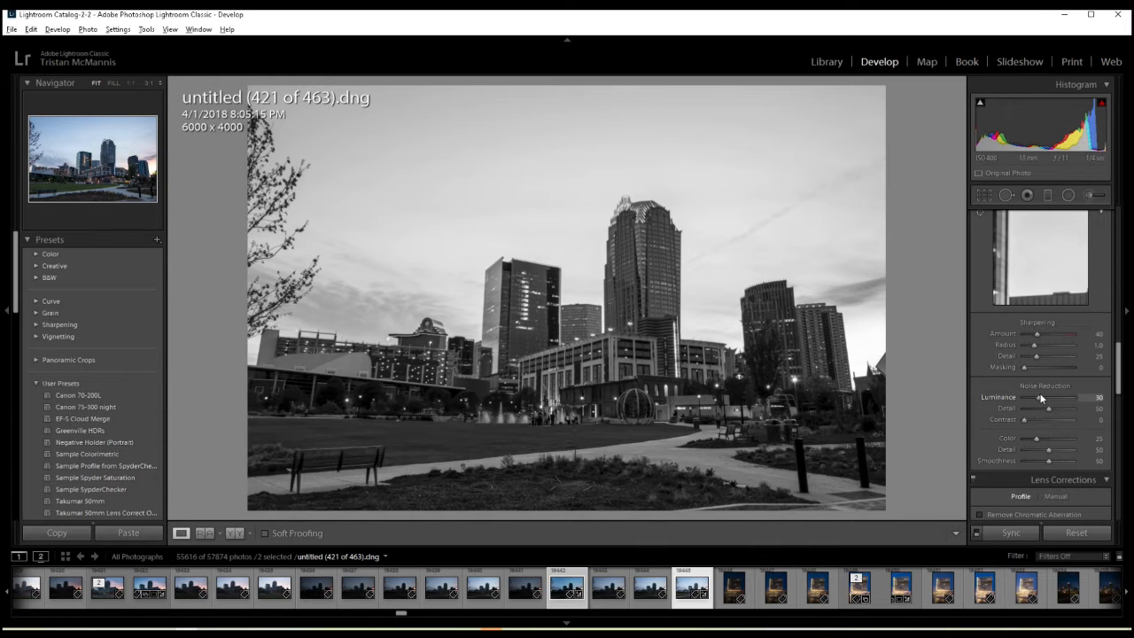
drag(1041, 398, 1040, 397)
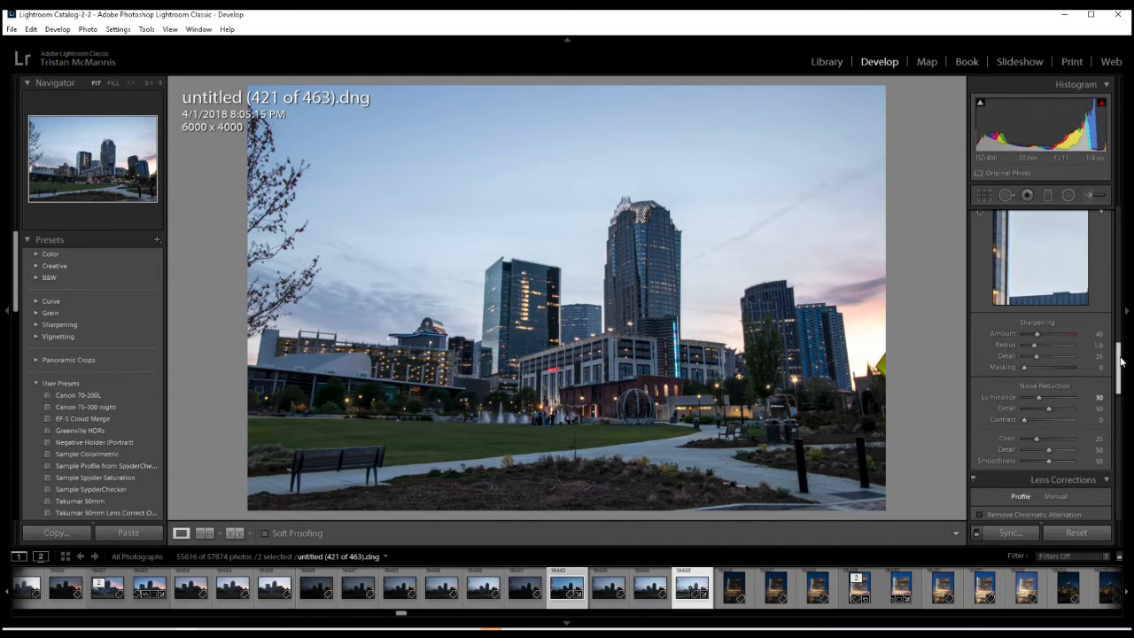
- Enable Remove Chromatic Aberration and Enable Profile Corrections for the brighter exposure
drag(1120, 360, 1108, 399)
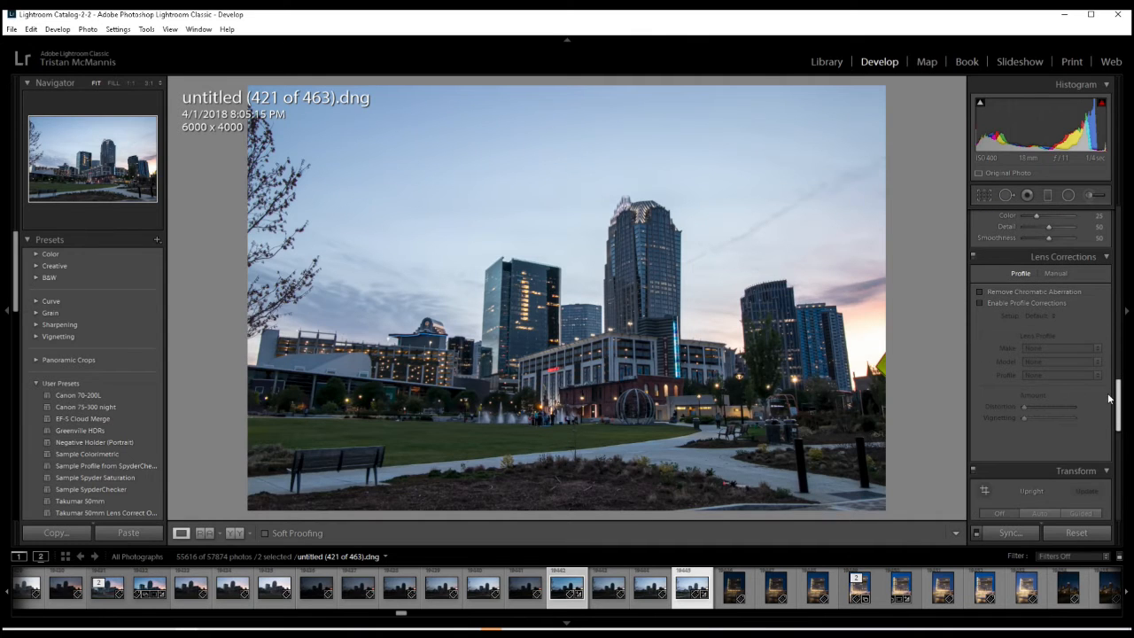
click(991, 293)
click(982, 303)
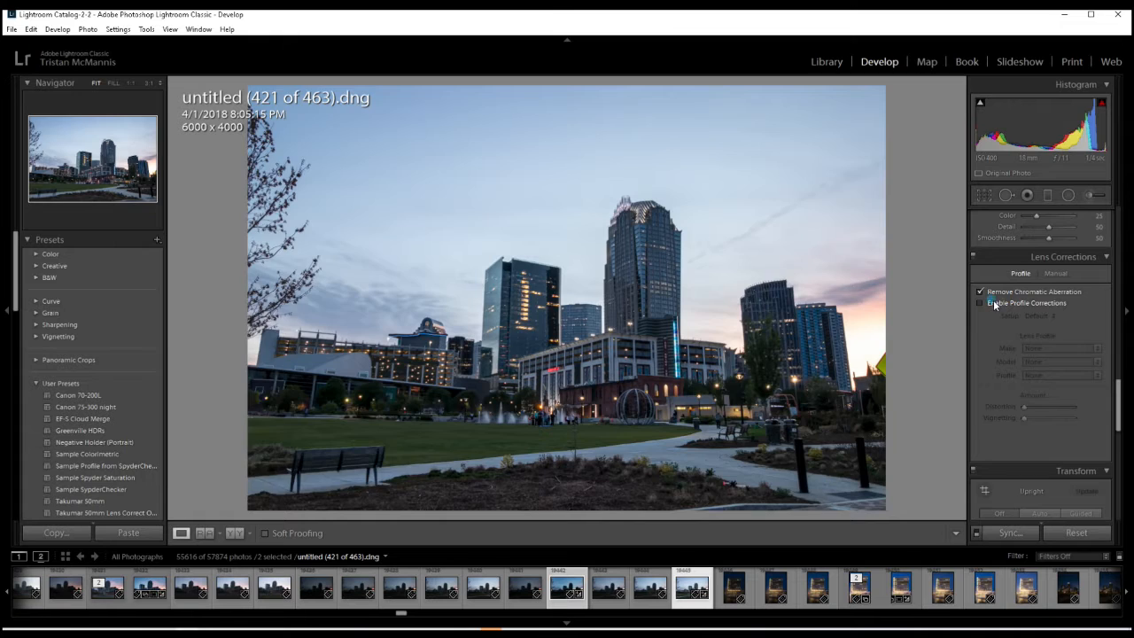
- Raise the brighter exposure's Blue Primary saturation slightly in the camera calibration
drag(1118, 396, 1127, 496)
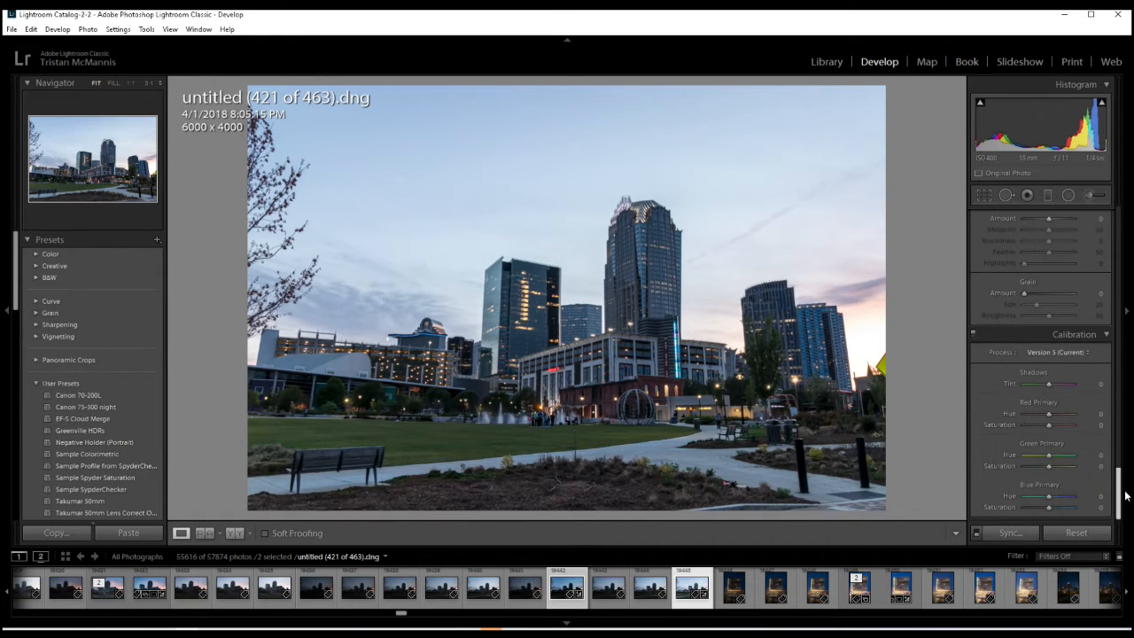
click(1051, 508)
drag(1053, 507, 1058, 509)
- Return to the Library grid with both edited exposures selected, and make untitled (421 of 463).dng the active photo
click(829, 62)
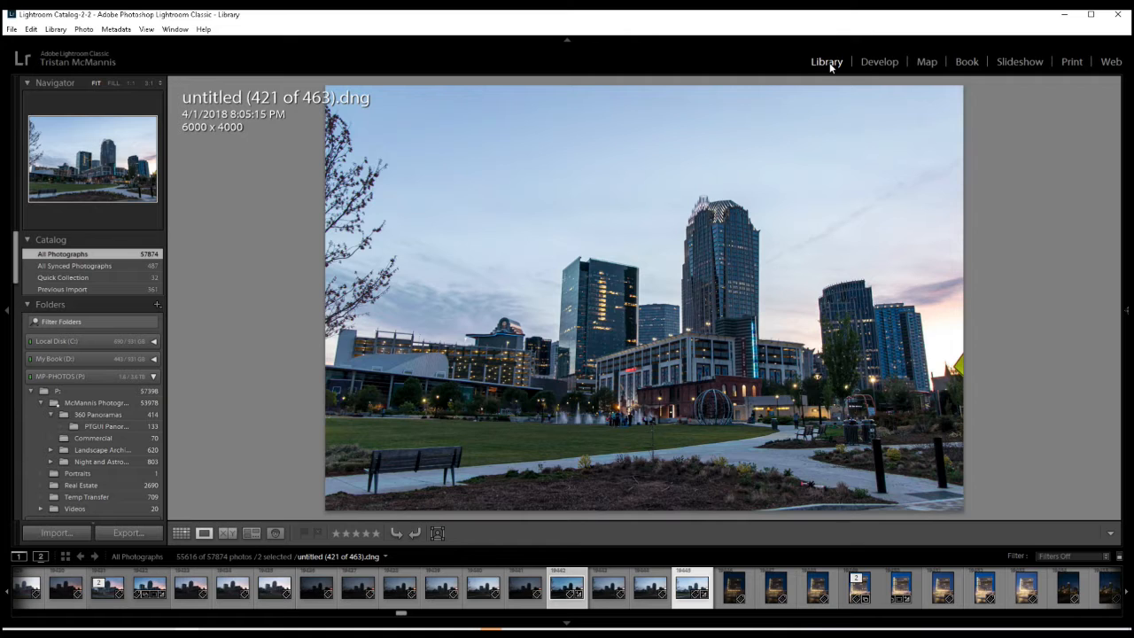
click(181, 533)
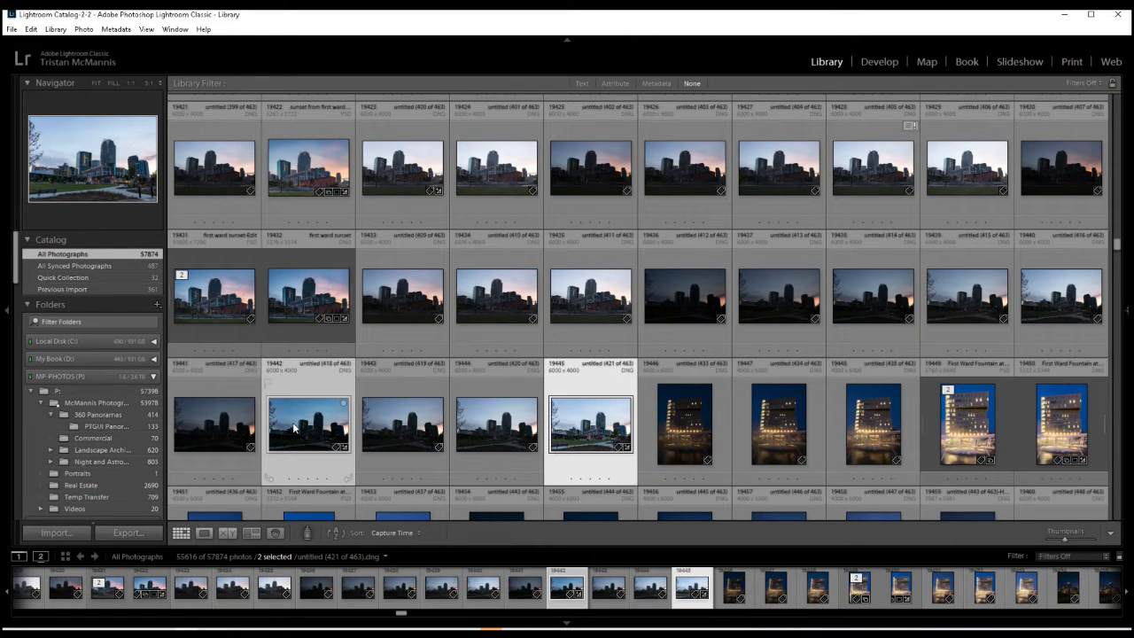
click(295, 428)
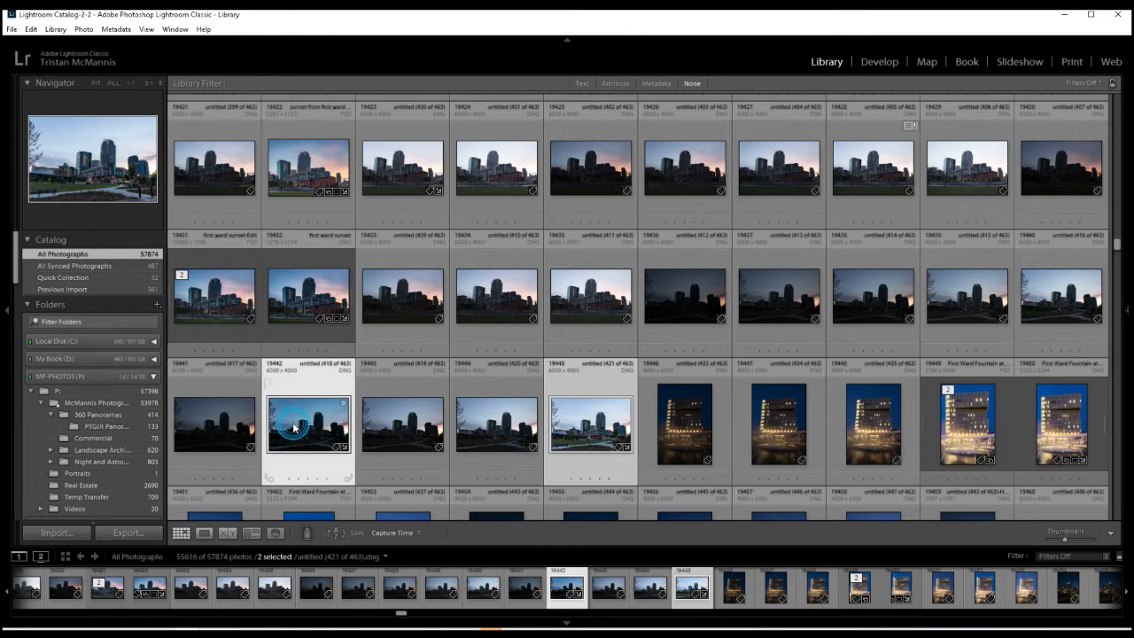
click(1128, 310)
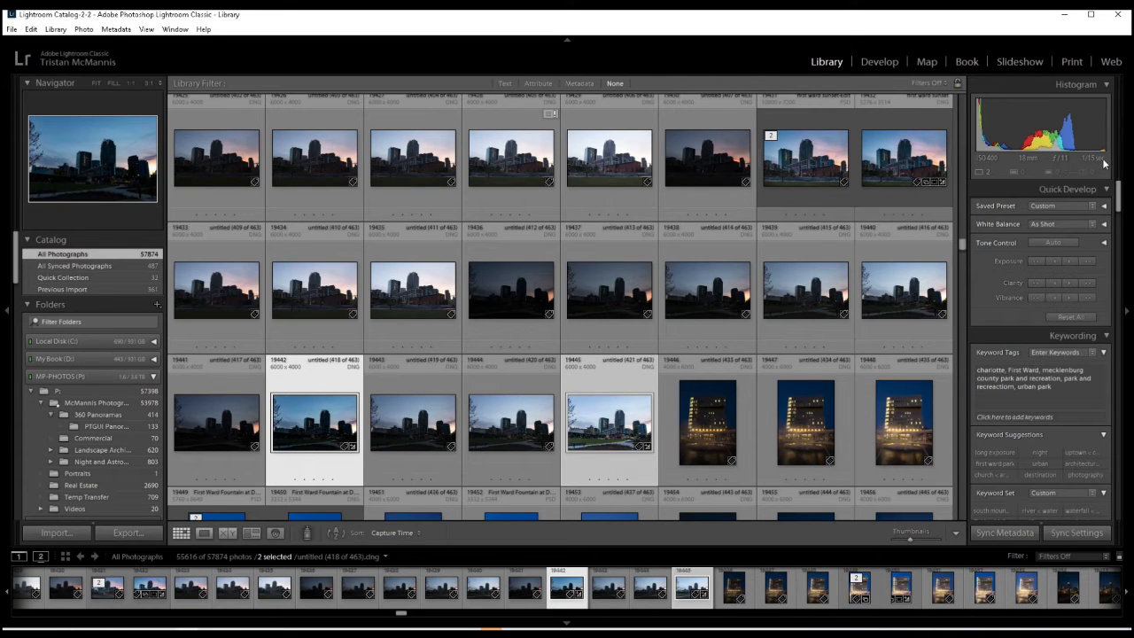
click(625, 426)
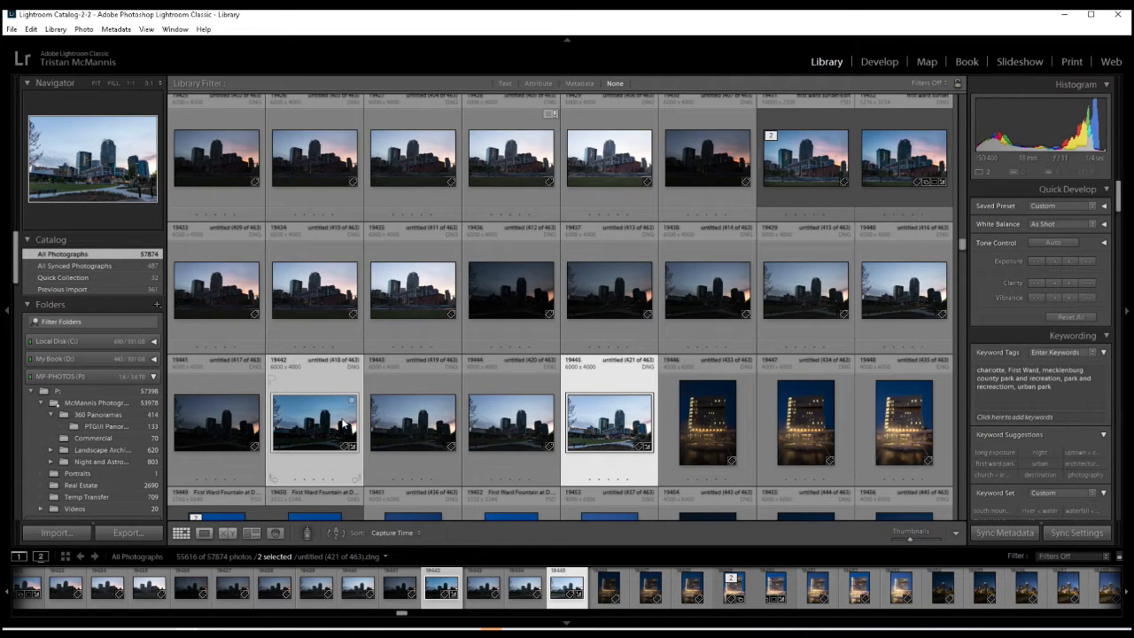
- Open both selected exposures as layers of one document in Photoshop, with the dark exposure active, and show the layer list
click(347, 423)
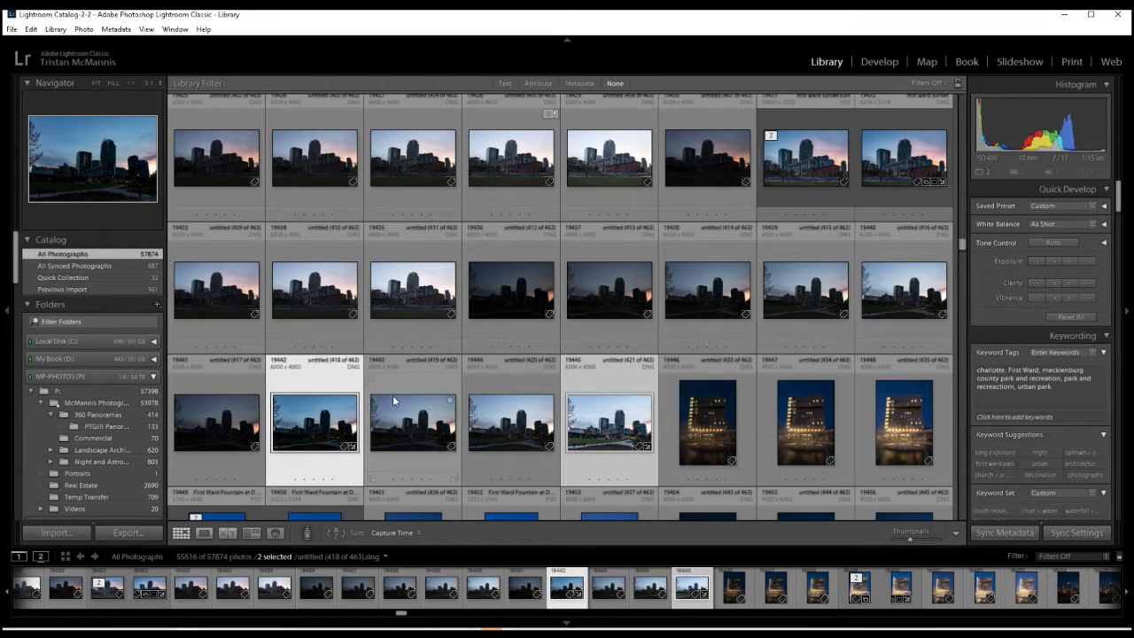
right_click(585, 390)
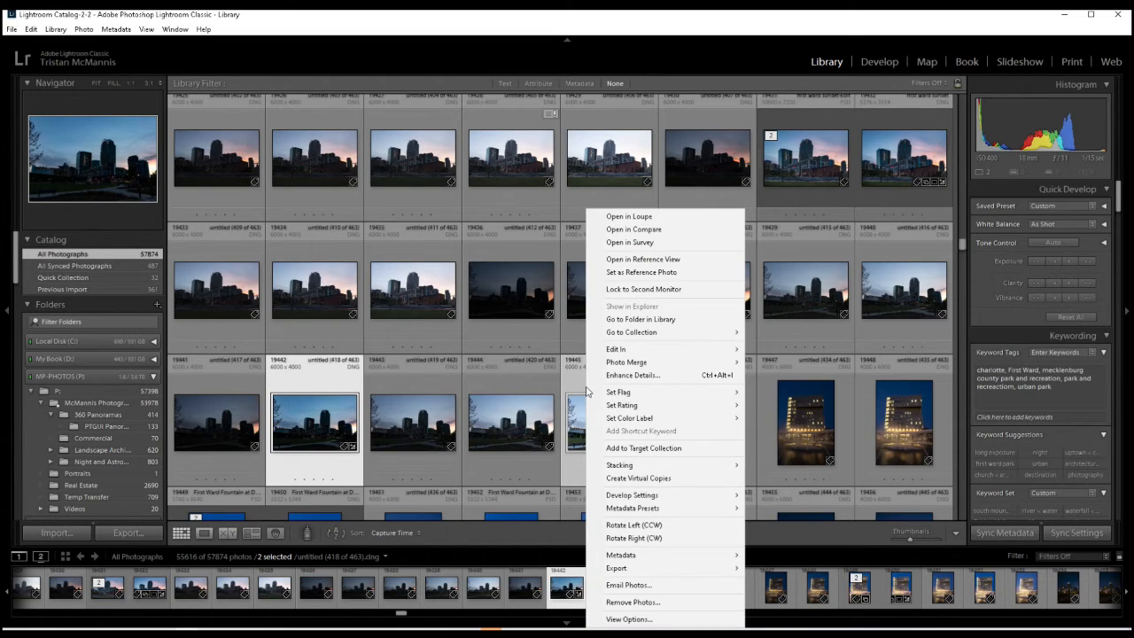
mouse_move(654, 356)
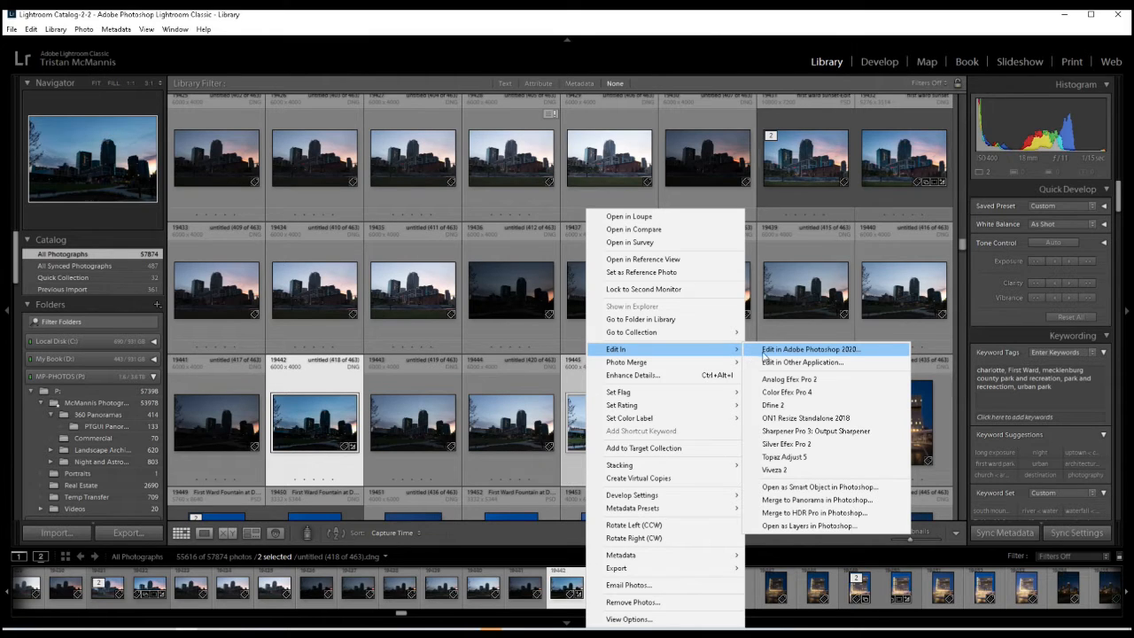
click(810, 527)
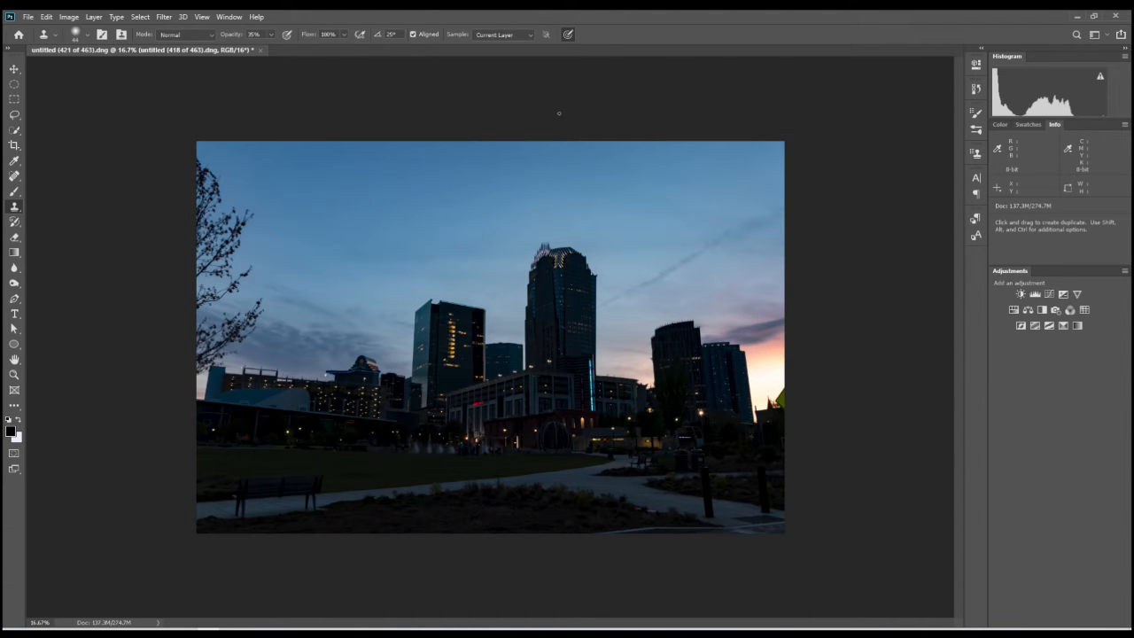
click(229, 17)
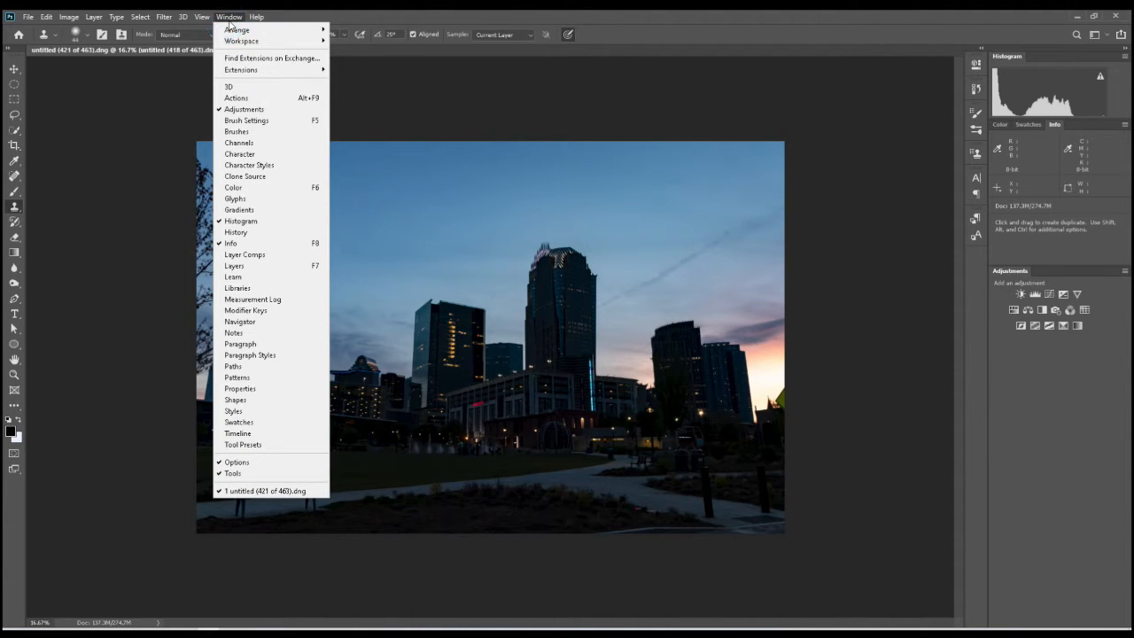
click(235, 265)
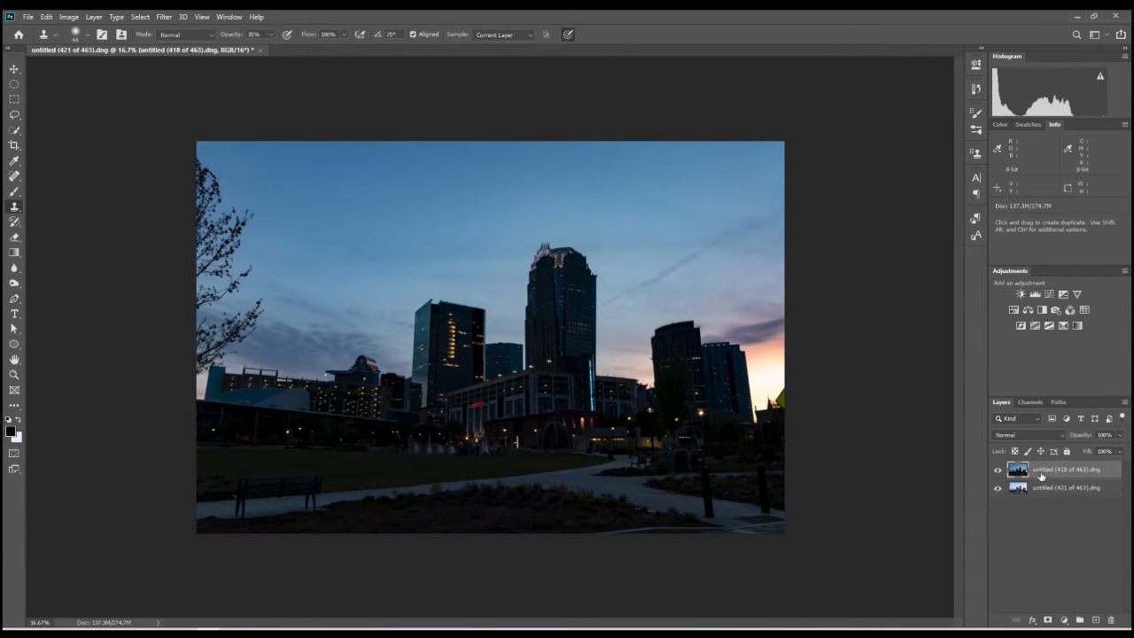
- Toggle the visibility of the dark exposure's layer repeatedly to compare it with the brighter exposure beneath
click(996, 475)
click(996, 475)
click(996, 475)
click(996, 475)
click(996, 475)
click(995, 474)
click(995, 473)
click(994, 472)
click(994, 473)
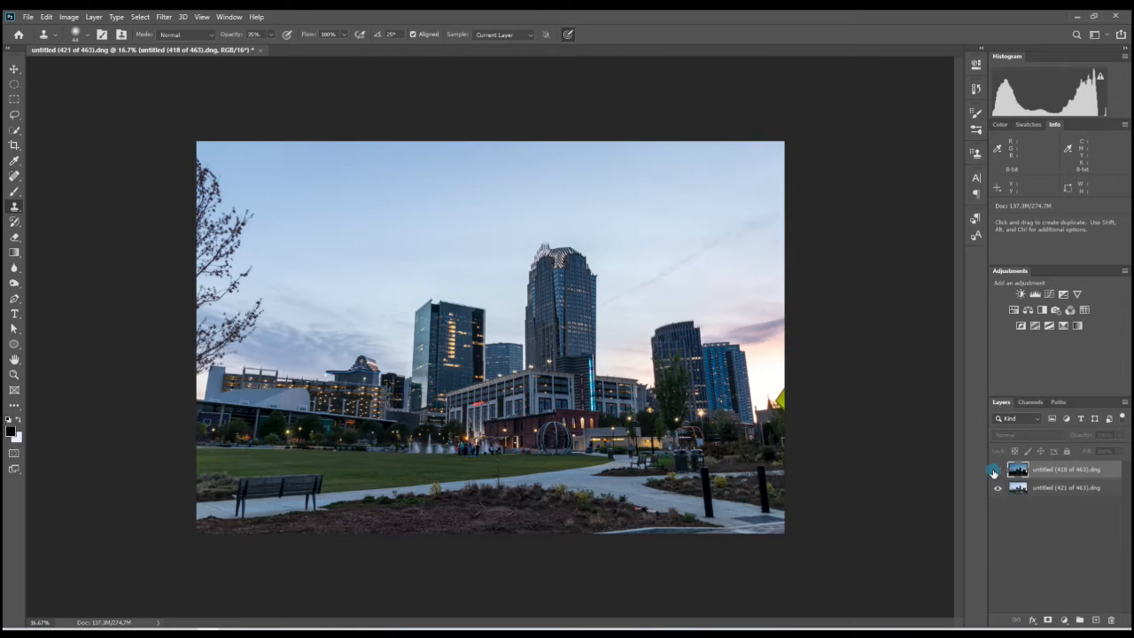
click(994, 472)
click(993, 473)
click(994, 473)
click(994, 472)
click(994, 472)
click(995, 472)
click(994, 472)
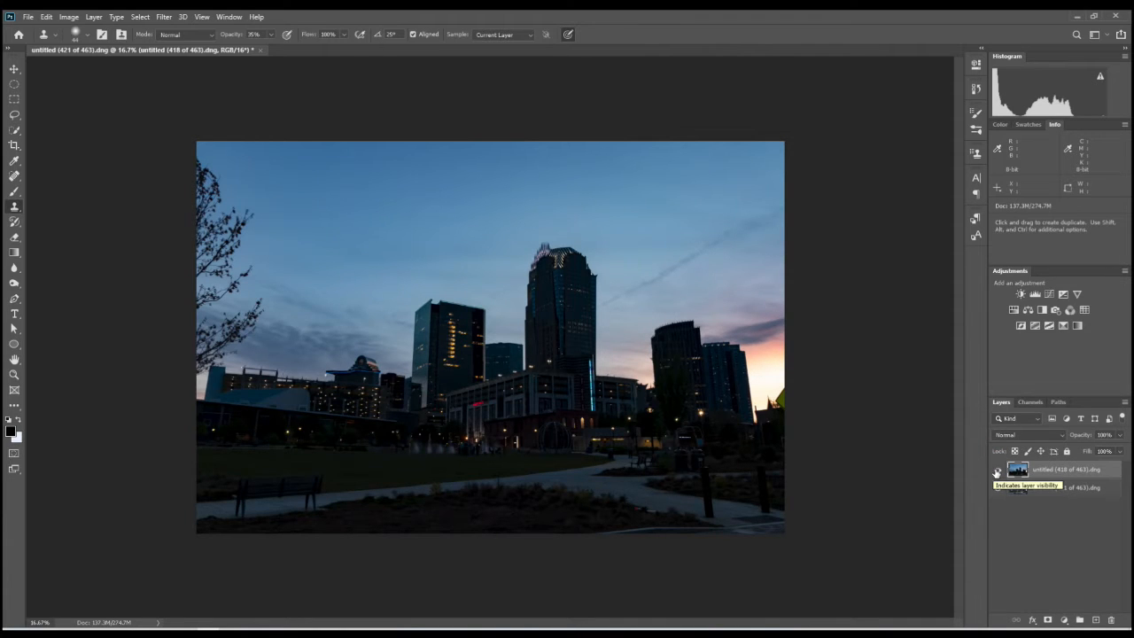
- Select both exposure layers and auto-align them using the Auto projection
click(1046, 488)
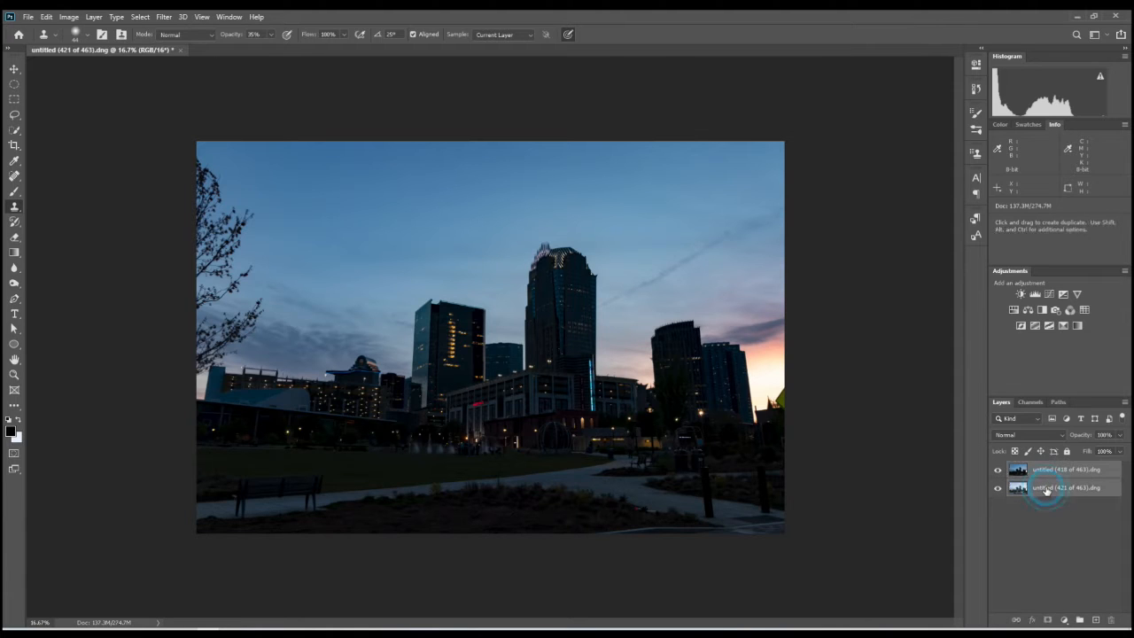
click(48, 19)
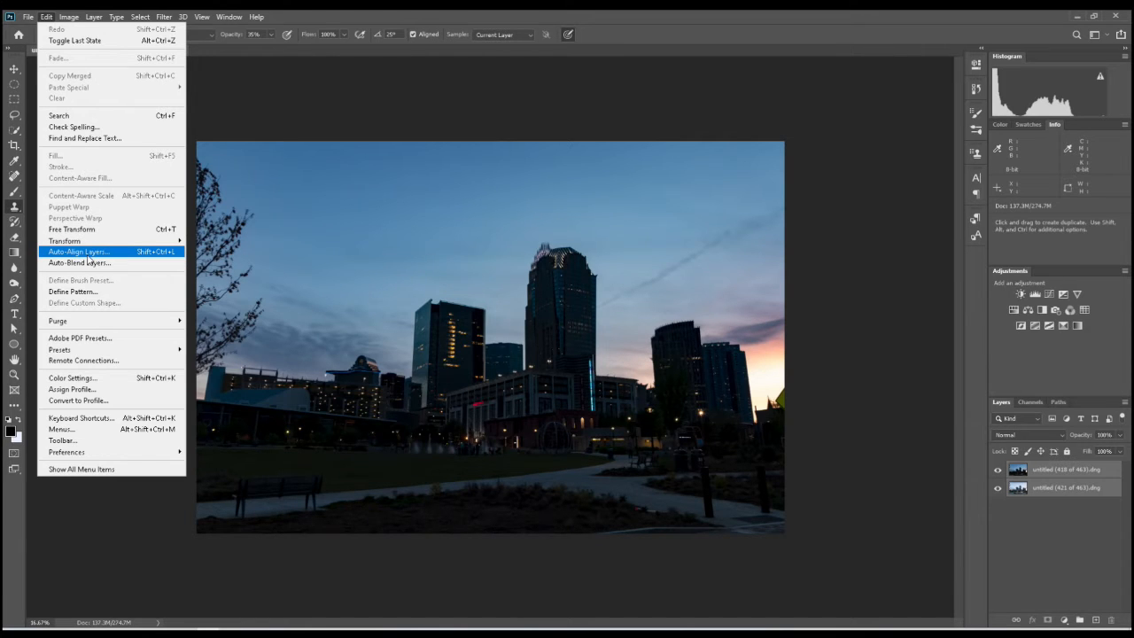
click(89, 253)
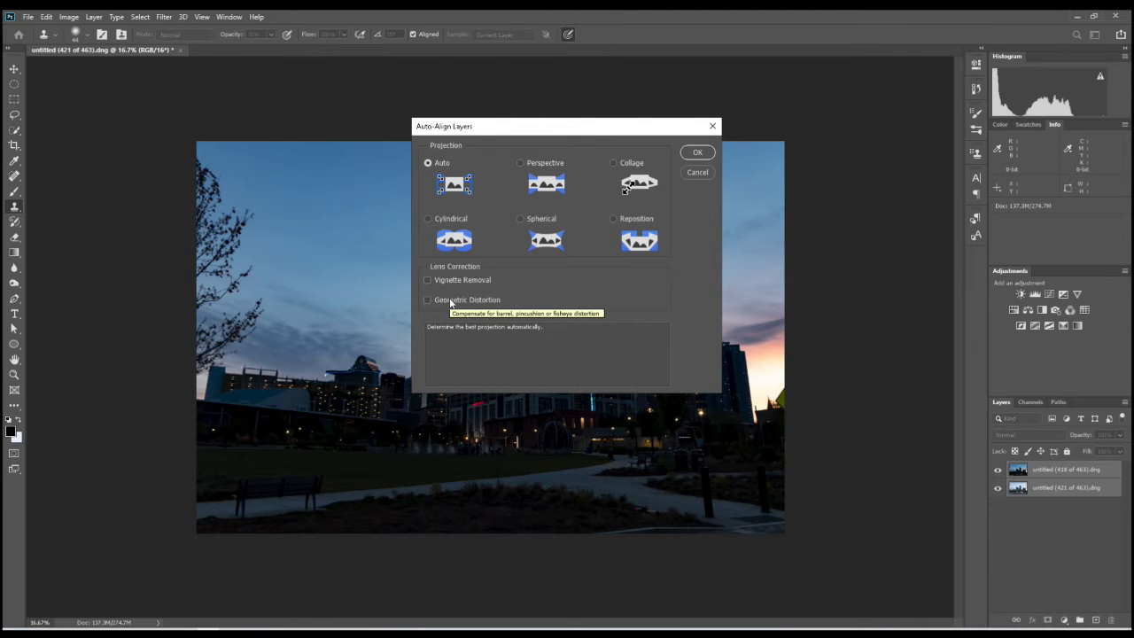
click(698, 152)
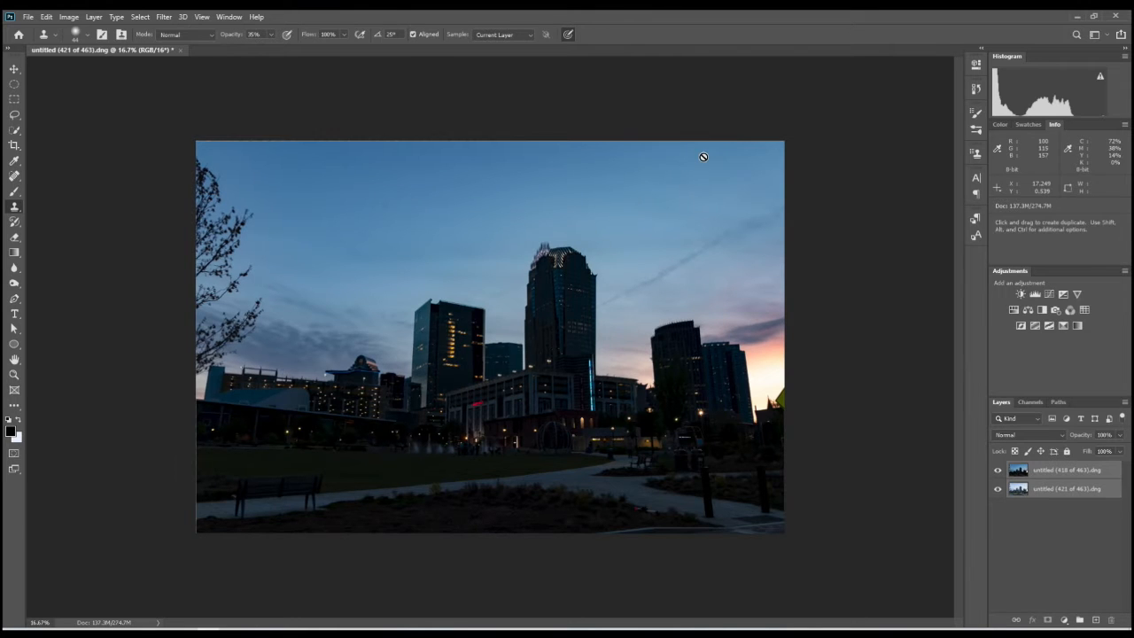
- Move the untitled (421 of 463).dng layer above the dark exposure and add a black layer mask to it
click(1052, 489)
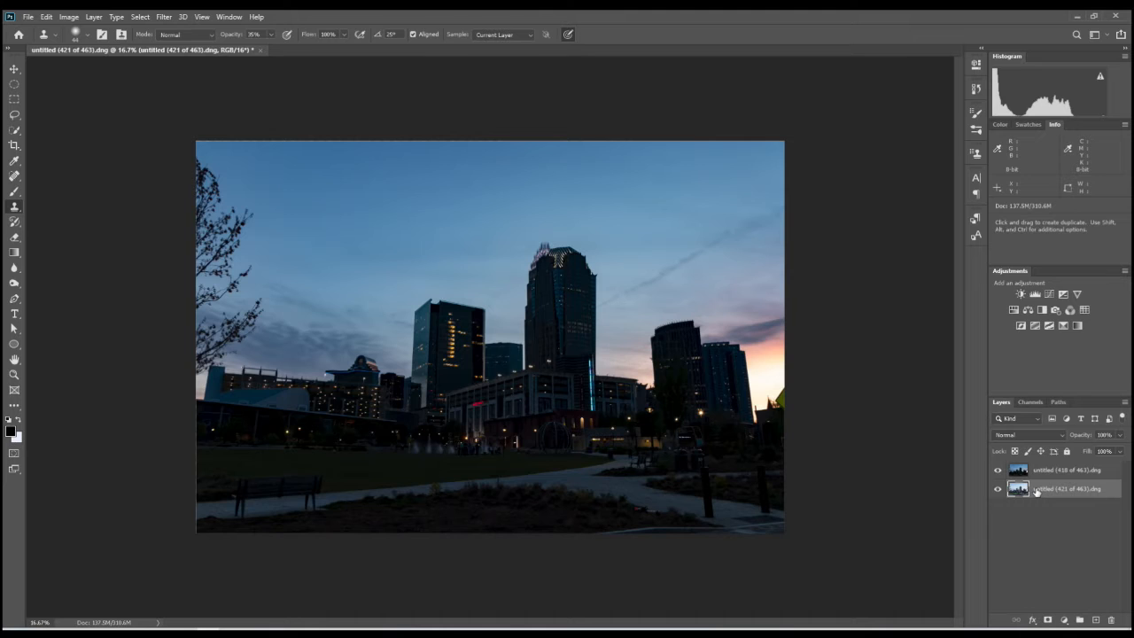
drag(1035, 491, 1029, 464)
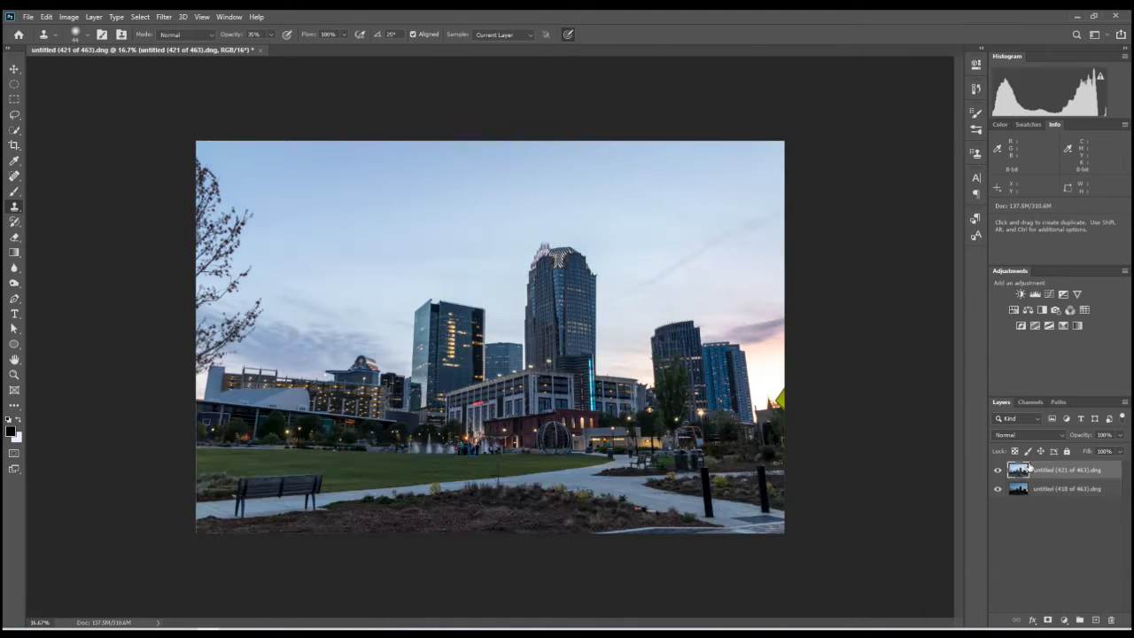
alt+click(1048, 622)
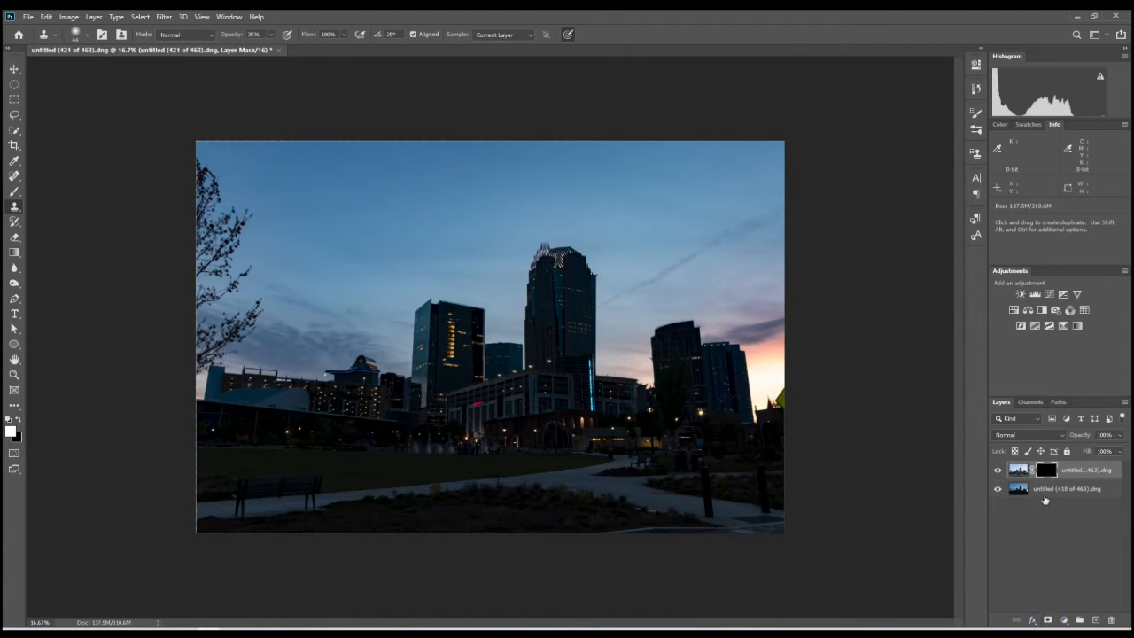
- Compare the Red, Green and Blue channels of the untitled (418 of 463).dng layer for contrast between sky and buildings
click(1046, 490)
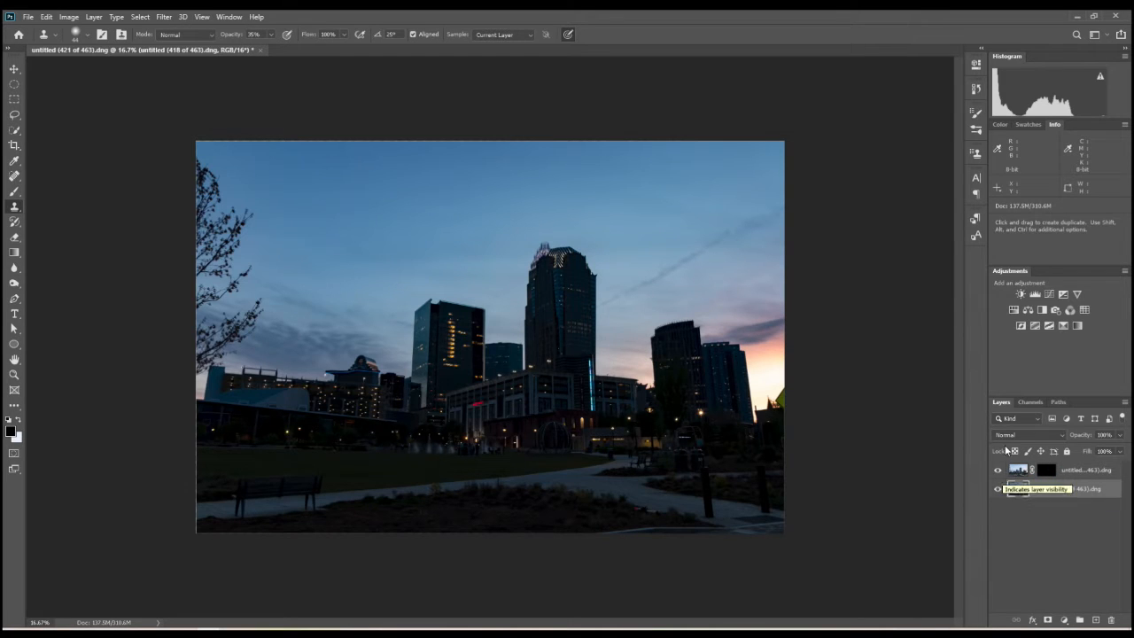
click(1024, 404)
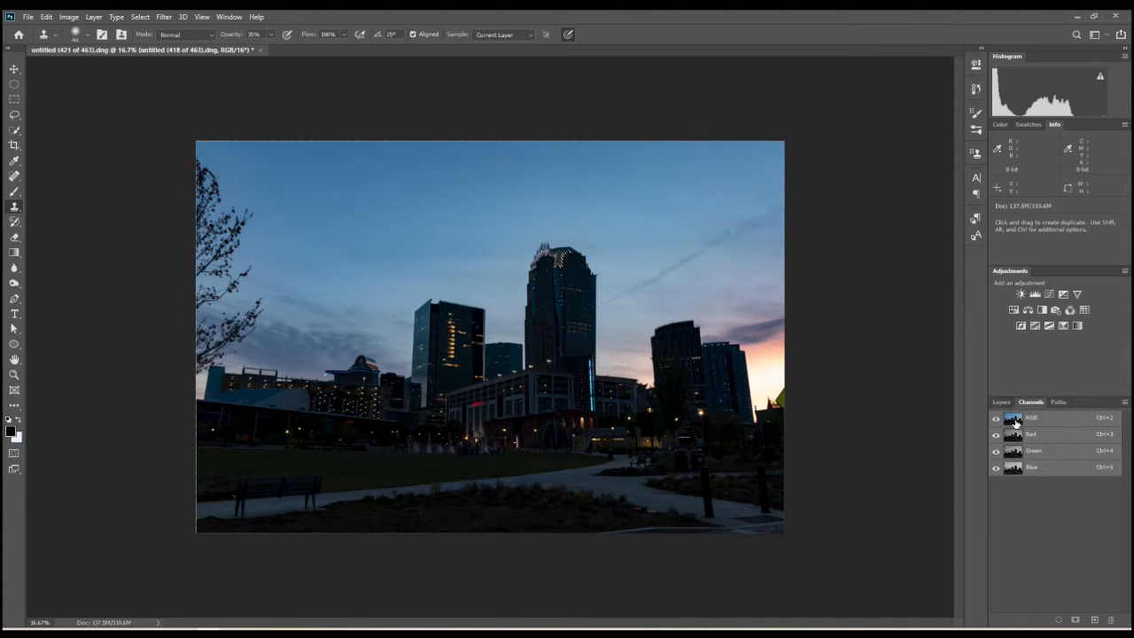
click(1012, 434)
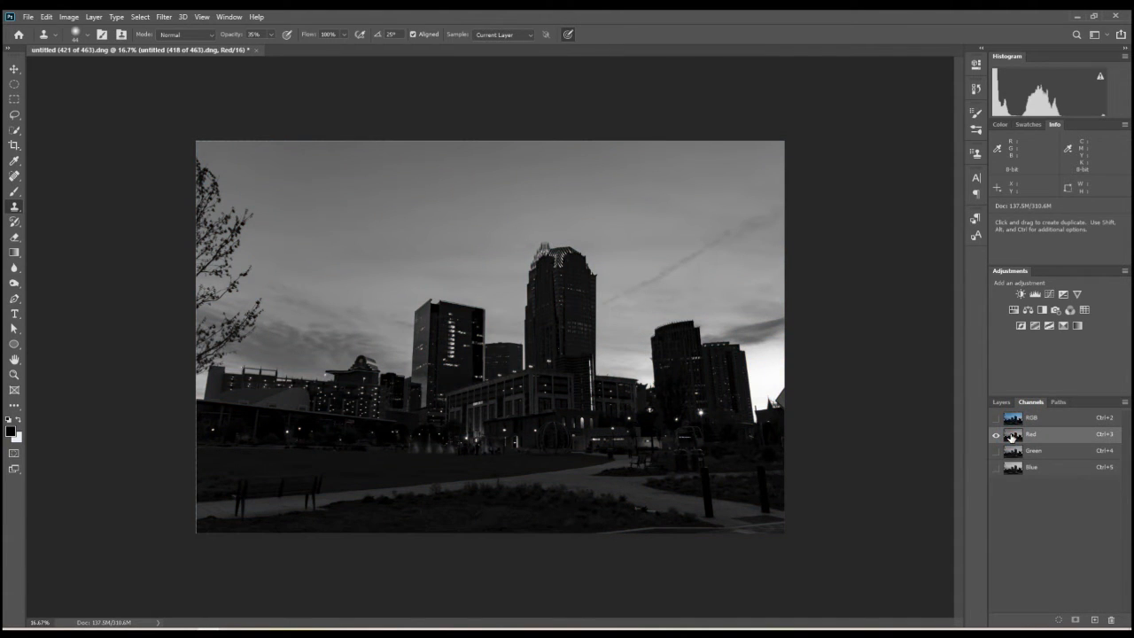
click(1010, 451)
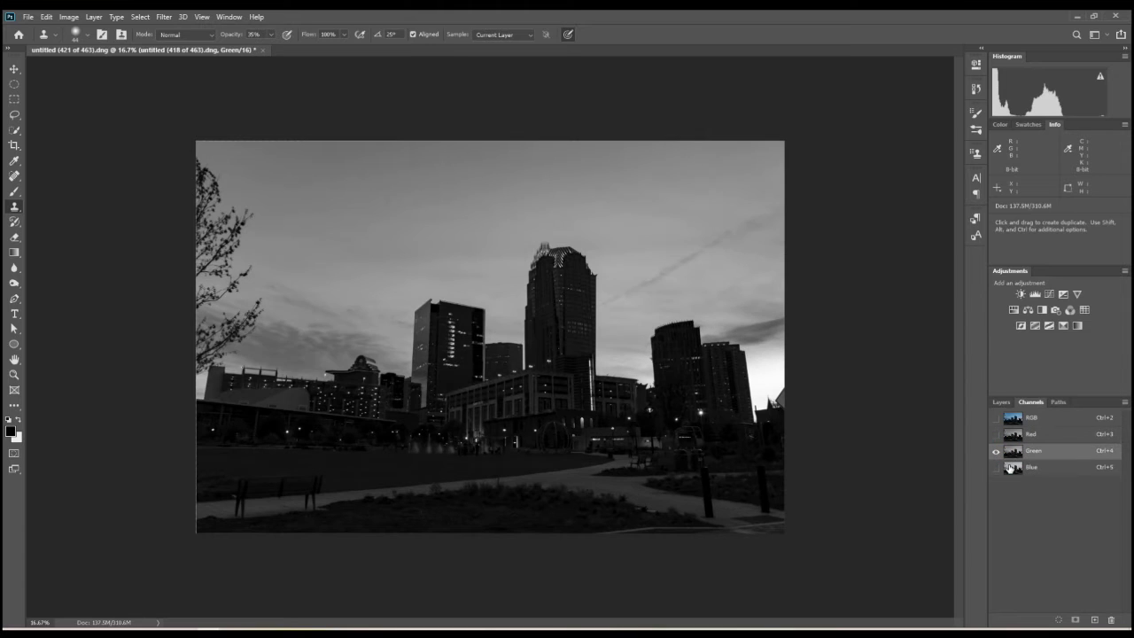
click(1011, 467)
click(1011, 452)
click(1013, 436)
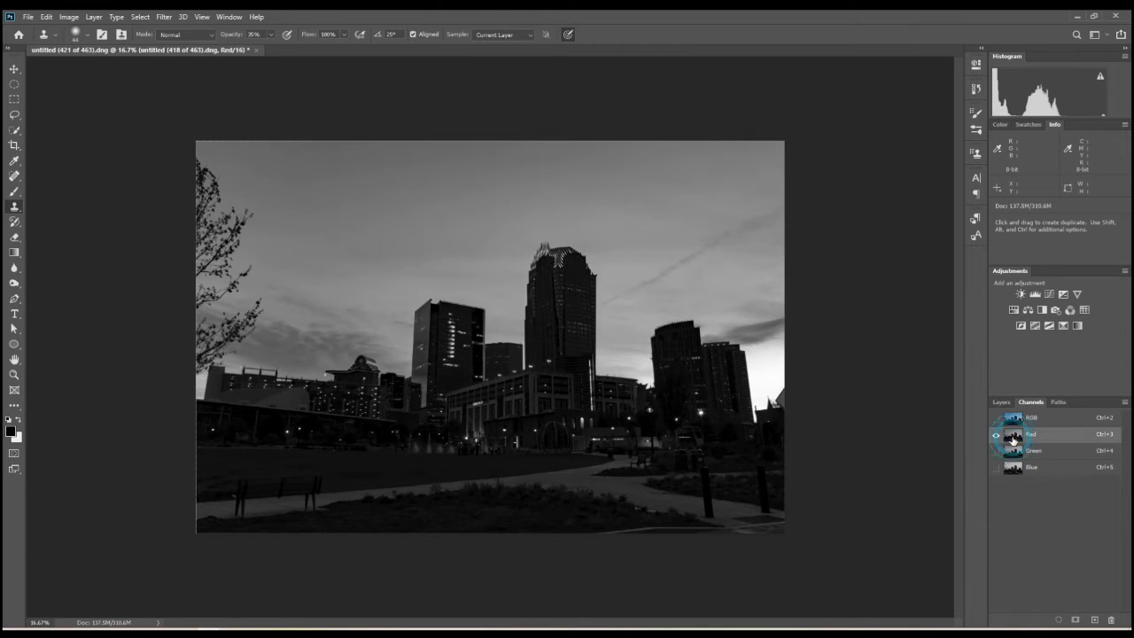
click(1012, 466)
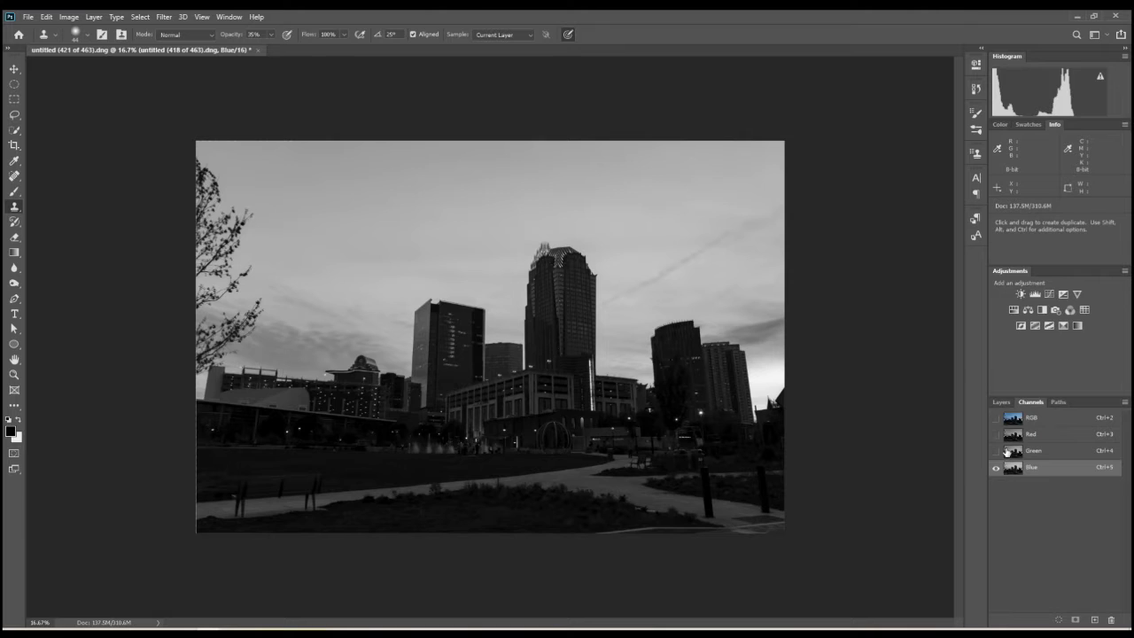
click(1008, 452)
click(1014, 436)
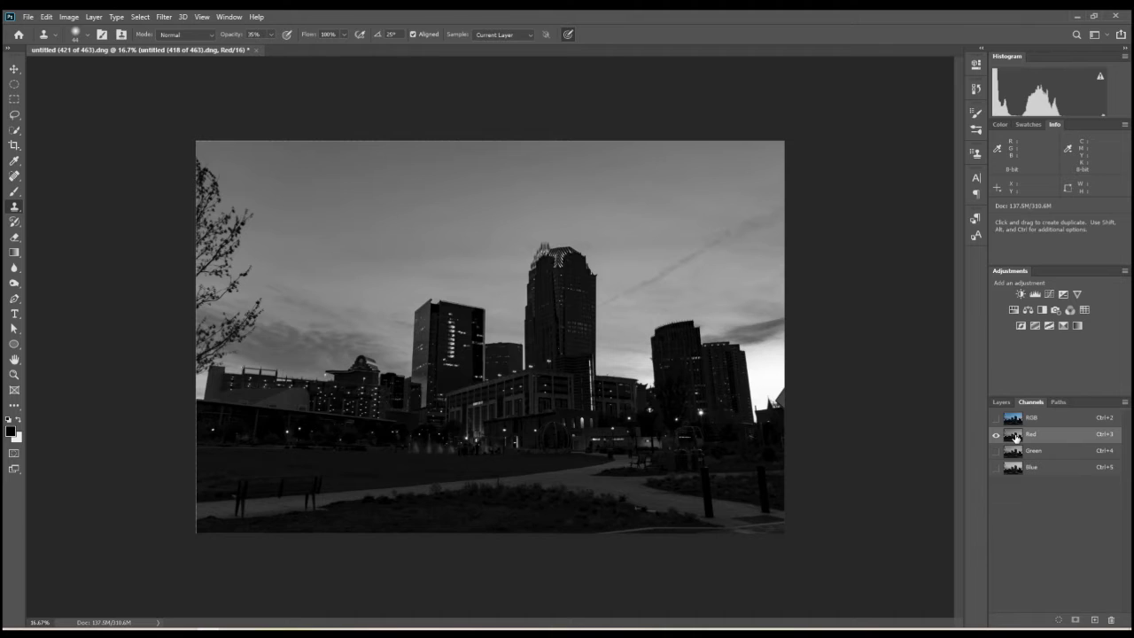
- Duplicate the Red channel and rename the copy "luminosity mask"
drag(1017, 436, 1094, 615)
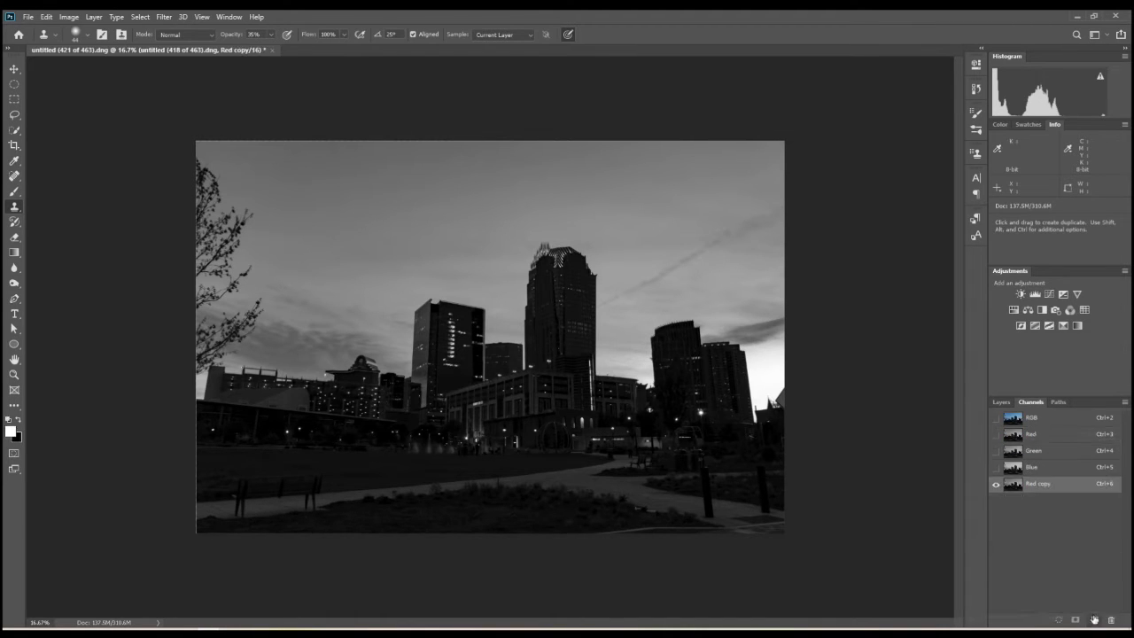
double_click(1037, 484)
key(Return)
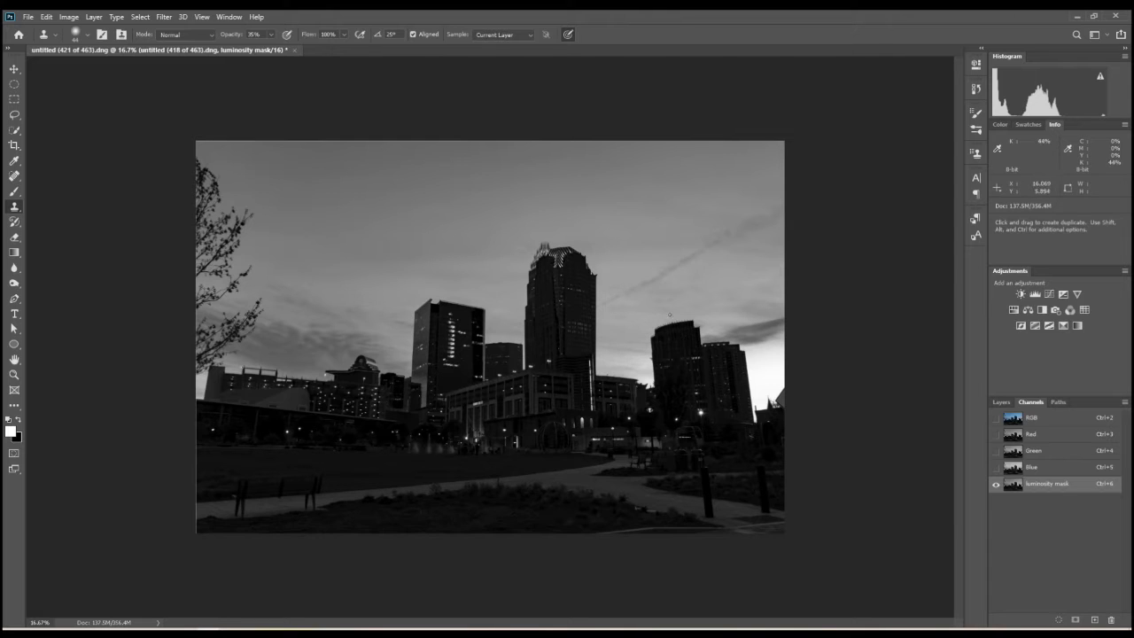
- Apply Curves to the luminosity mask channel, mapping input 44 to 31 and 143 to 223, and pull in the white point
click(70, 17)
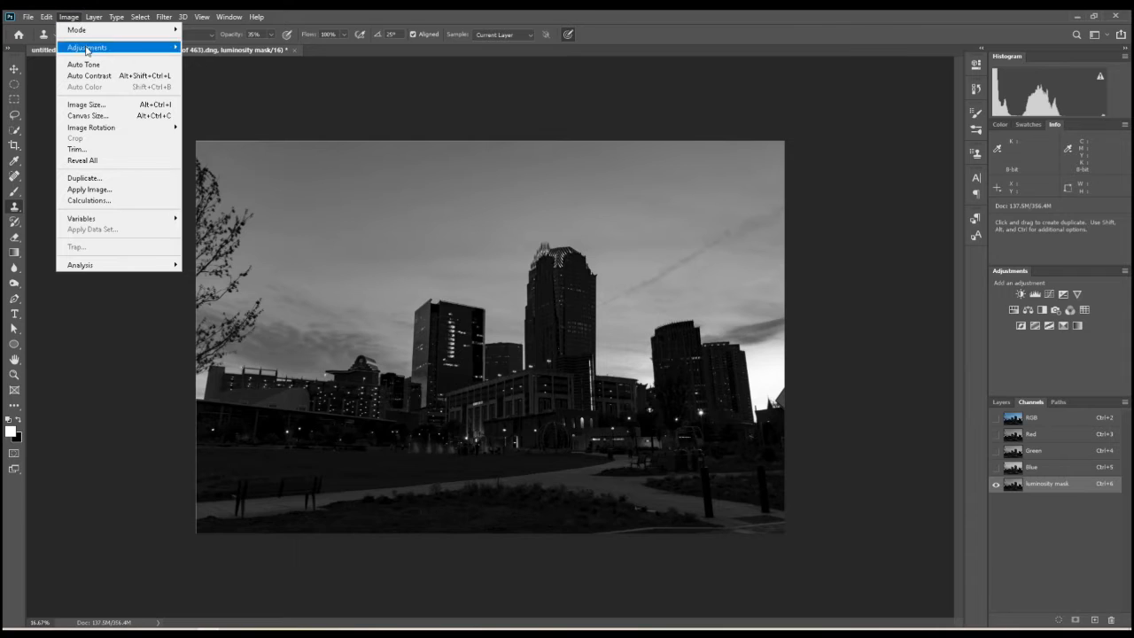
mouse_move(89, 49)
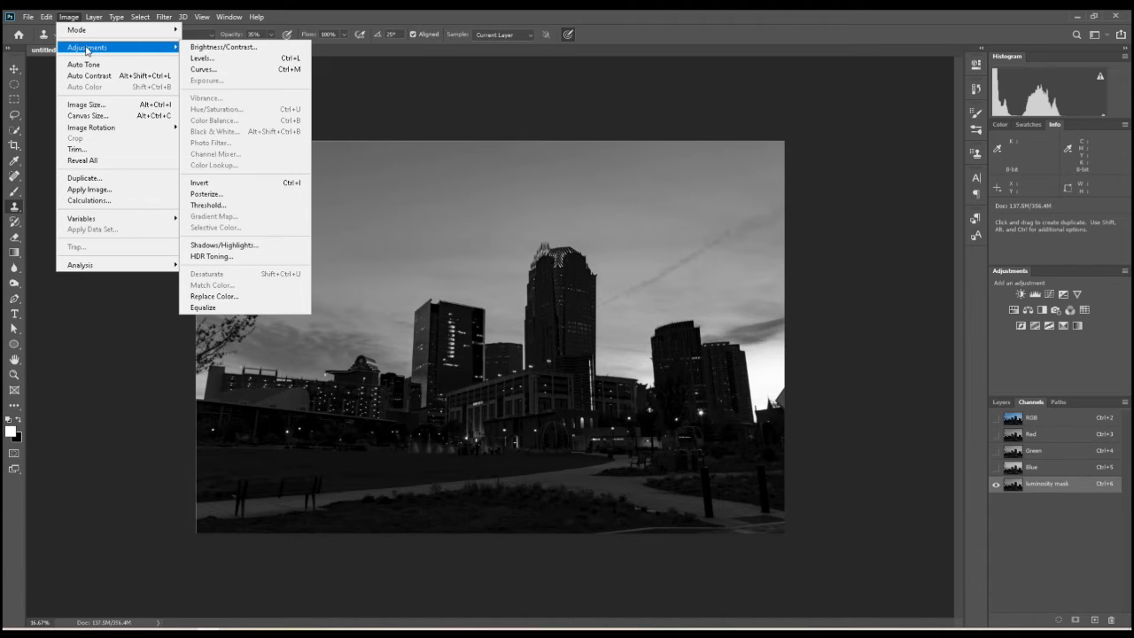
click(233, 69)
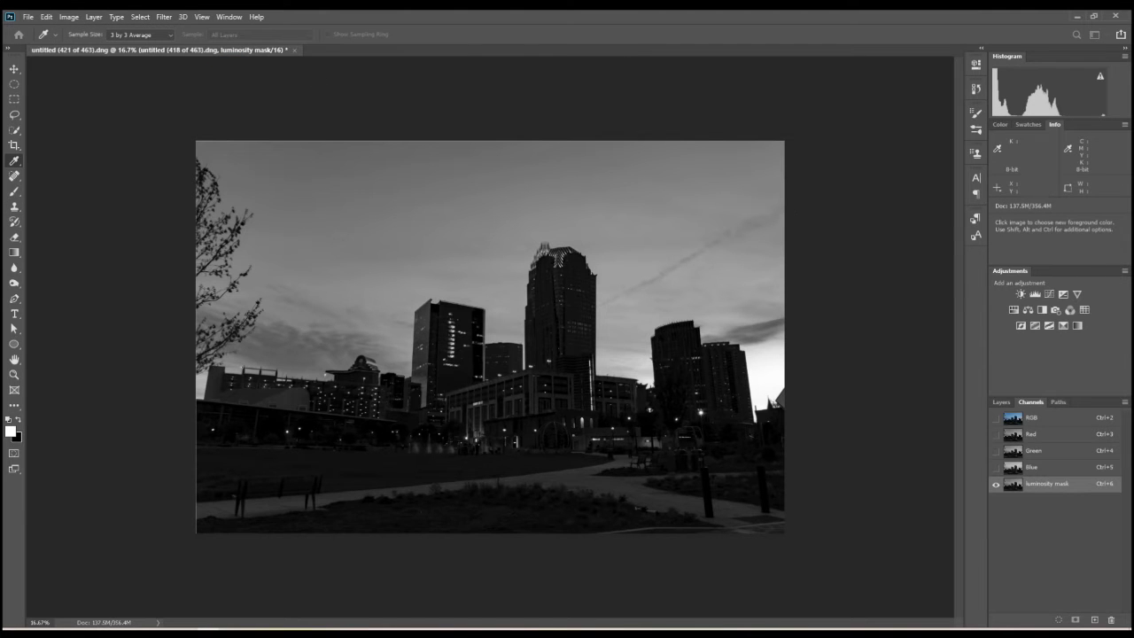
drag(1133, 186, 177, 321)
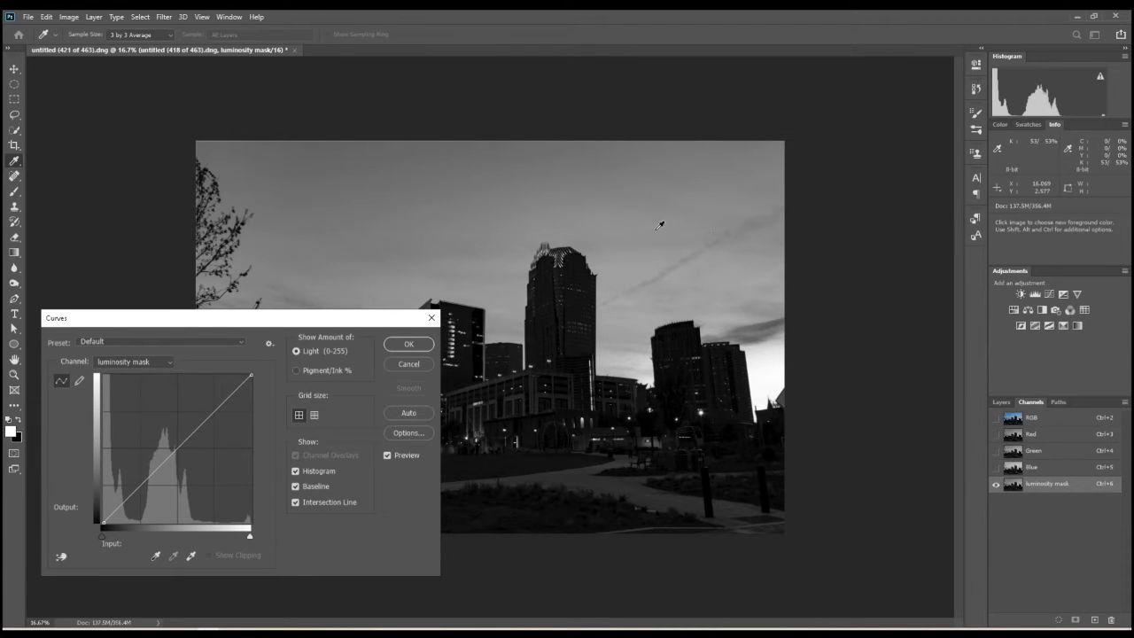
drag(130, 495, 128, 504)
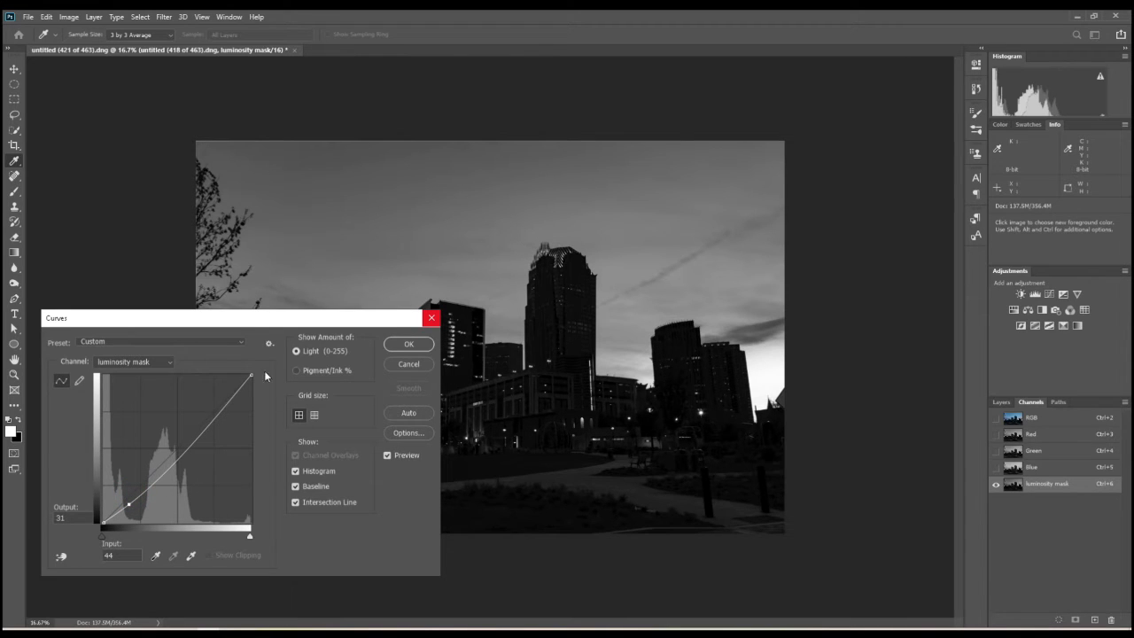
drag(249, 376, 230, 376)
drag(186, 431, 186, 393)
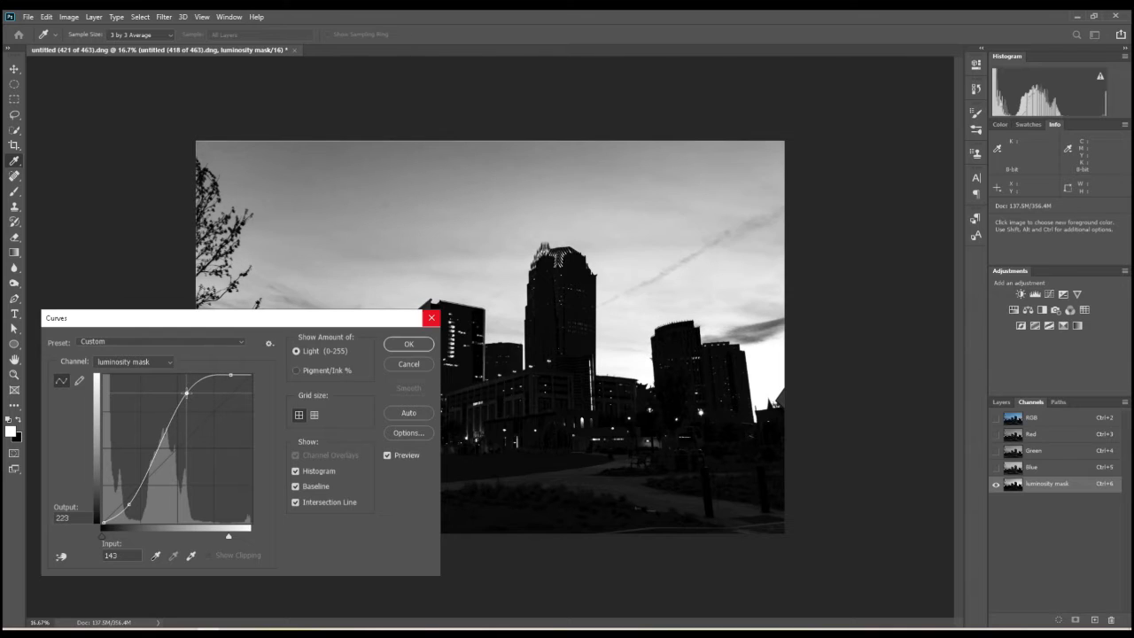
drag(268, 329, 810, 307)
drag(701, 301, 845, 376)
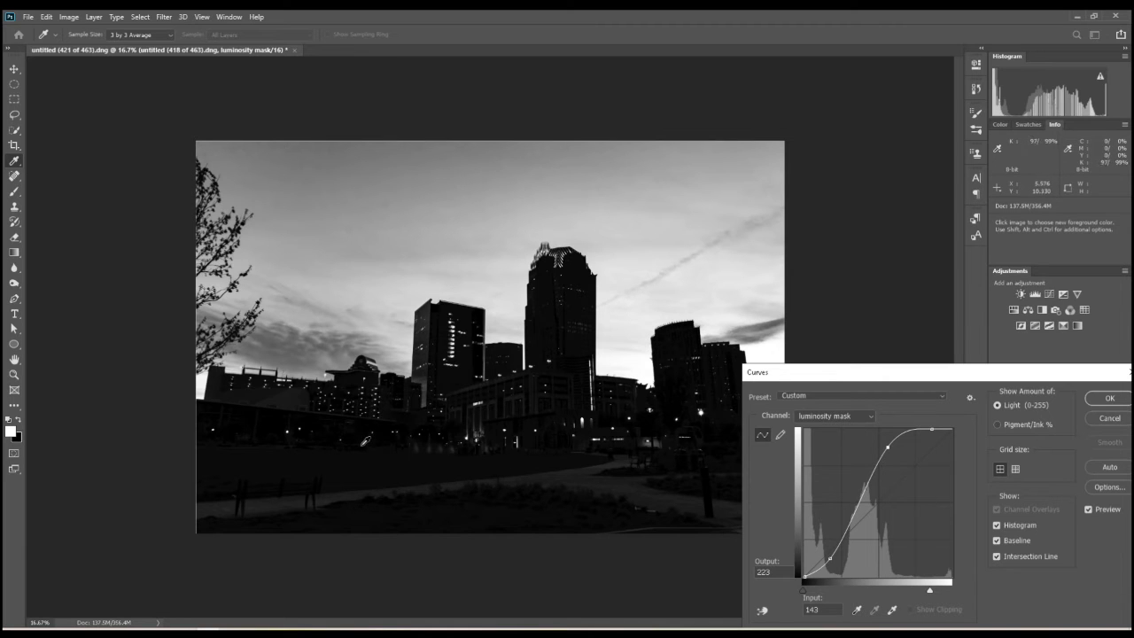
drag(938, 375, 699, 315)
click(864, 340)
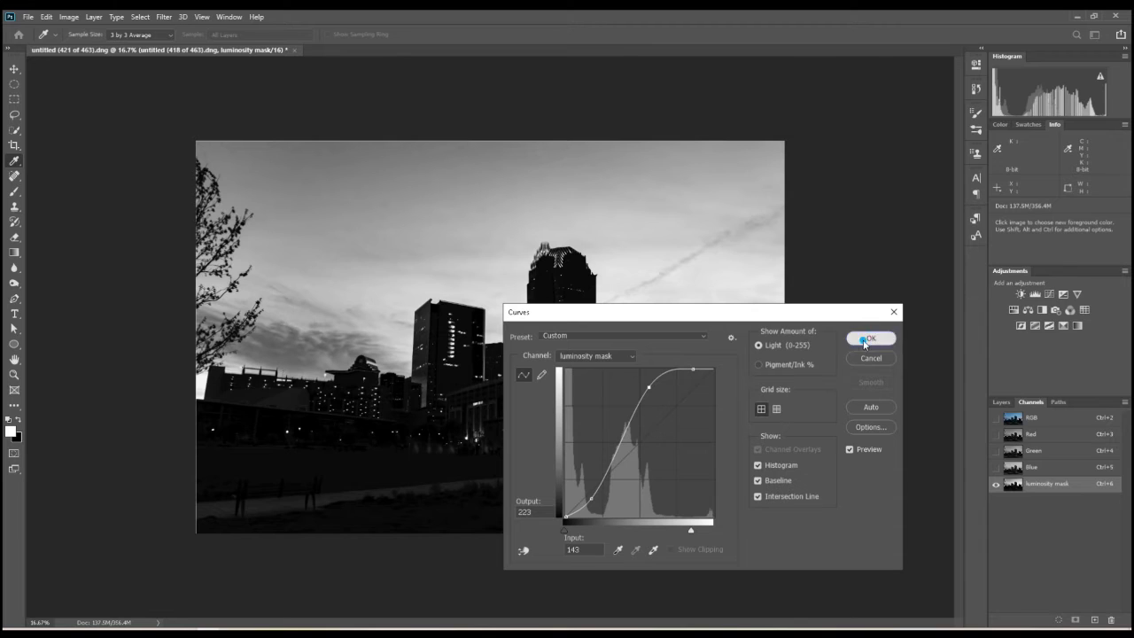
key(s)
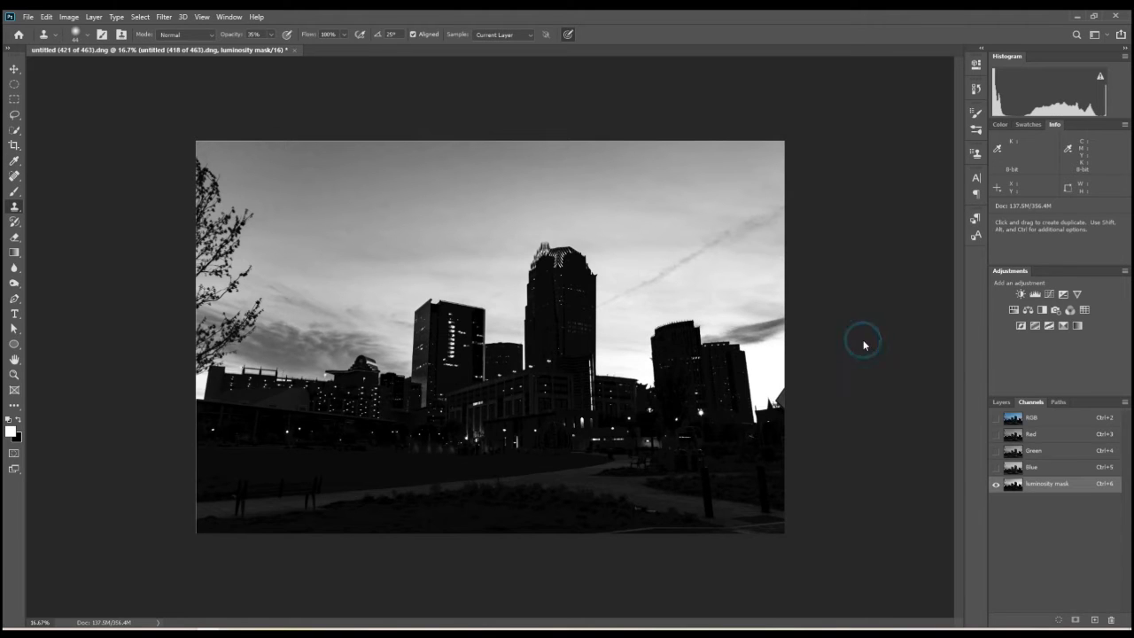
- Load the luminosity mask channel as a selection and return to the layer list
ctrl+click(1012, 486)
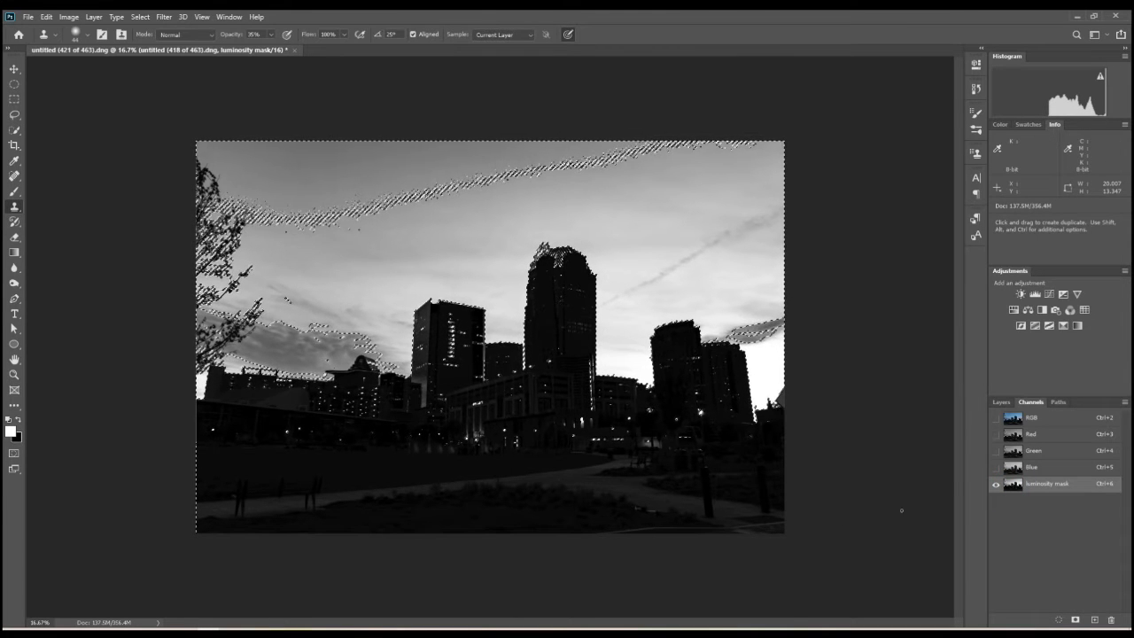
click(1001, 402)
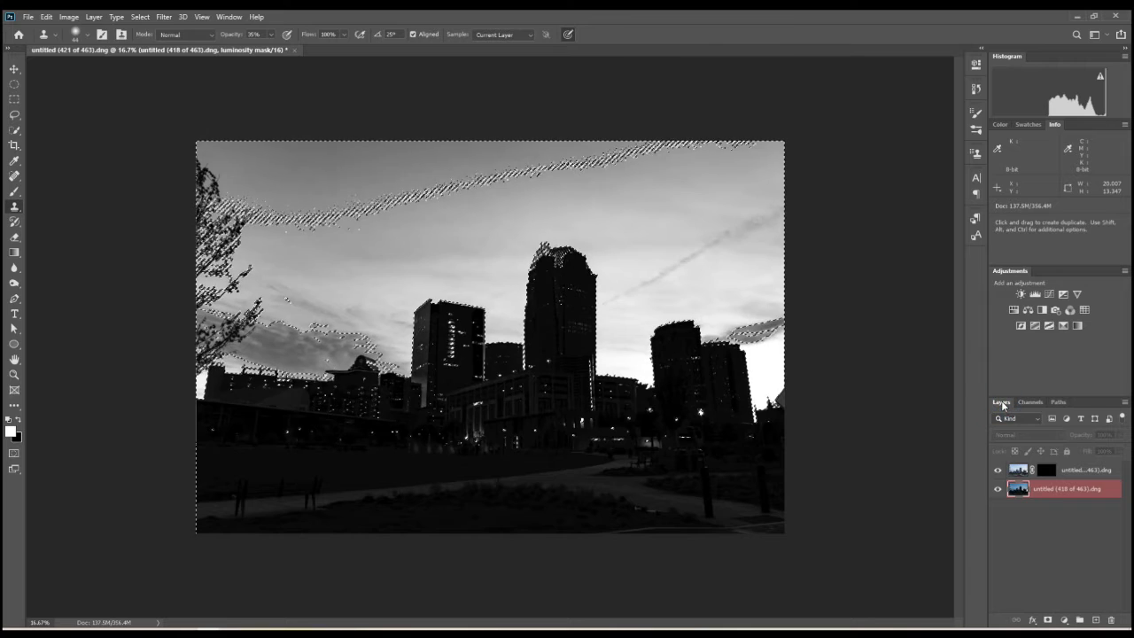
- Target the untitled (421 of 463).dng layer's mask, test a white fill through the selection, undo it, and invert the selection
click(1049, 470)
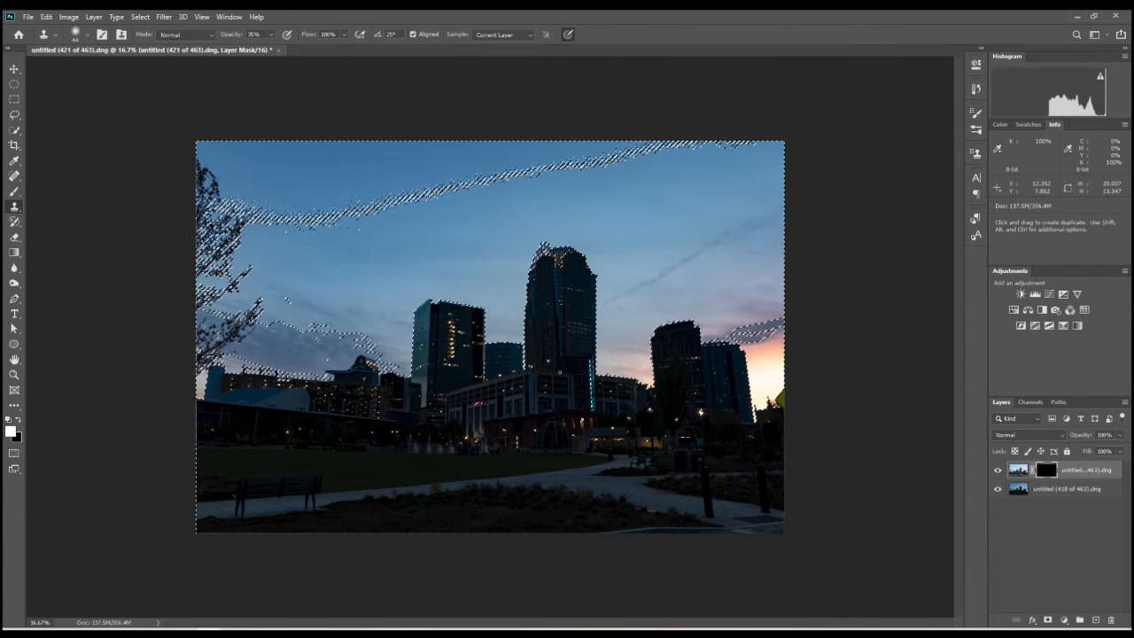
key(alt+BackSpace)
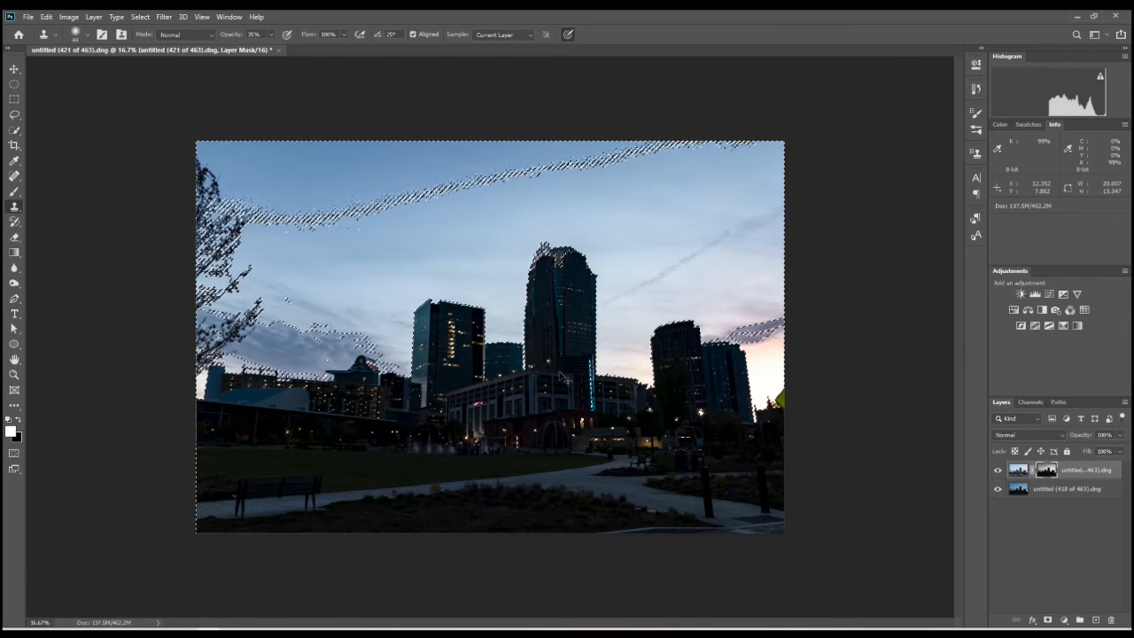
key(ctrl+BackSpace)
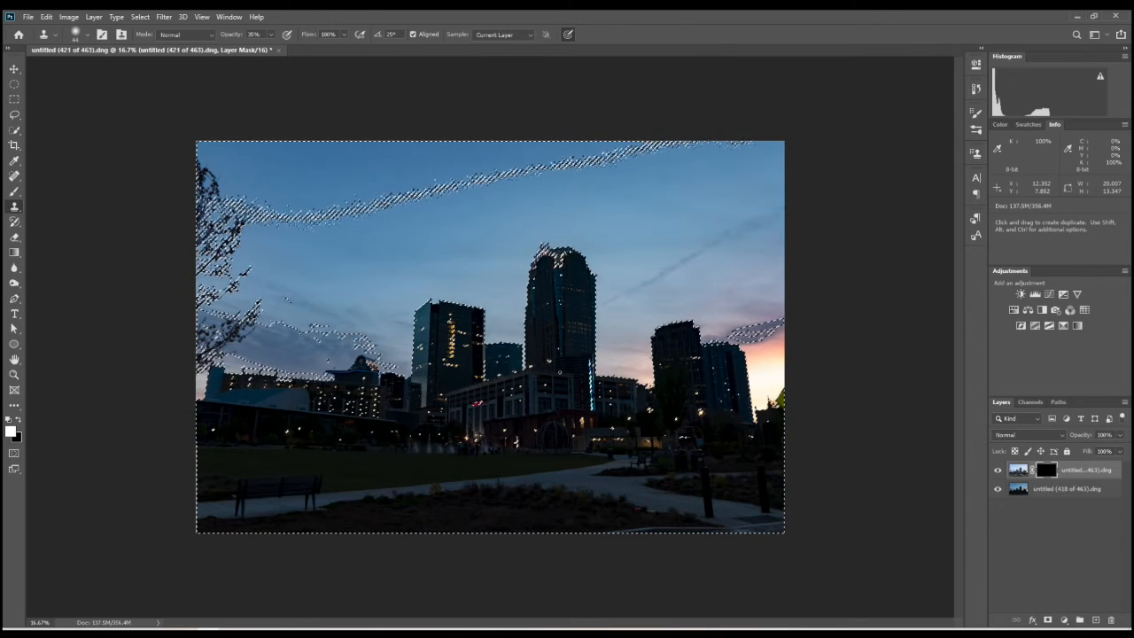
- Set up the Brush tool with a diameter of about 2632 px and 8% hardness
key(b)
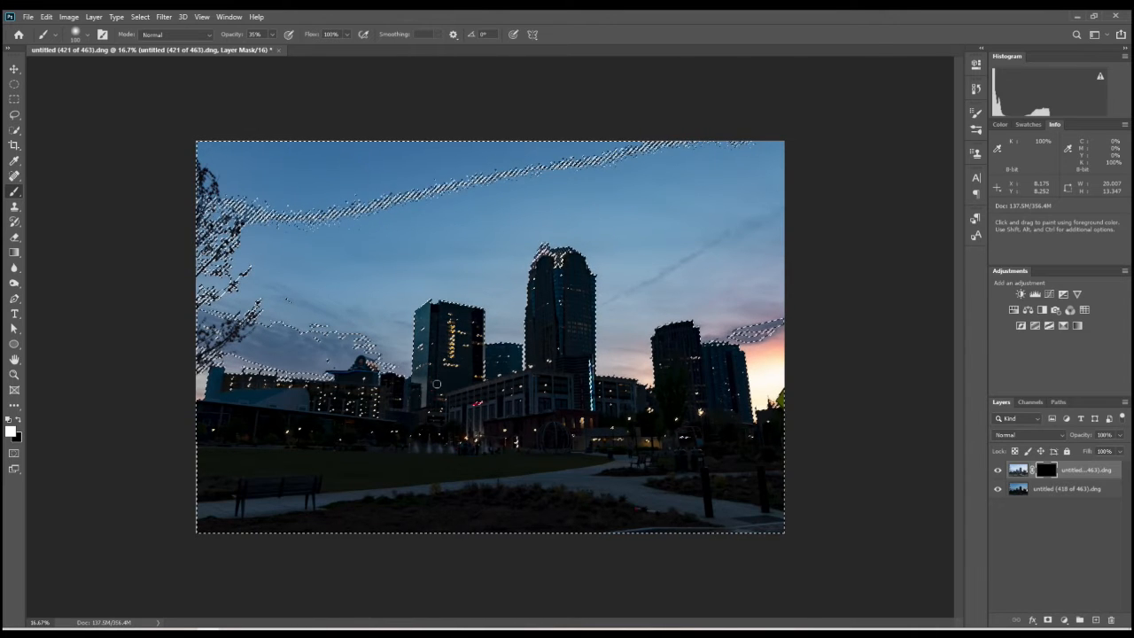
drag(438, 388, 534, 403)
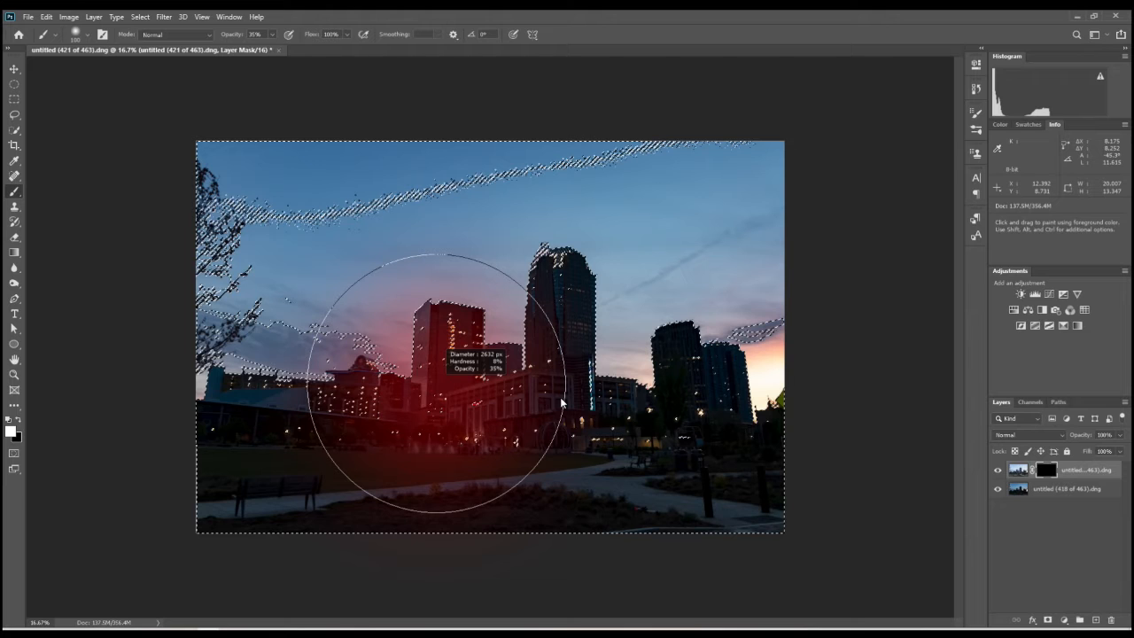
drag(561, 403, 560, 403)
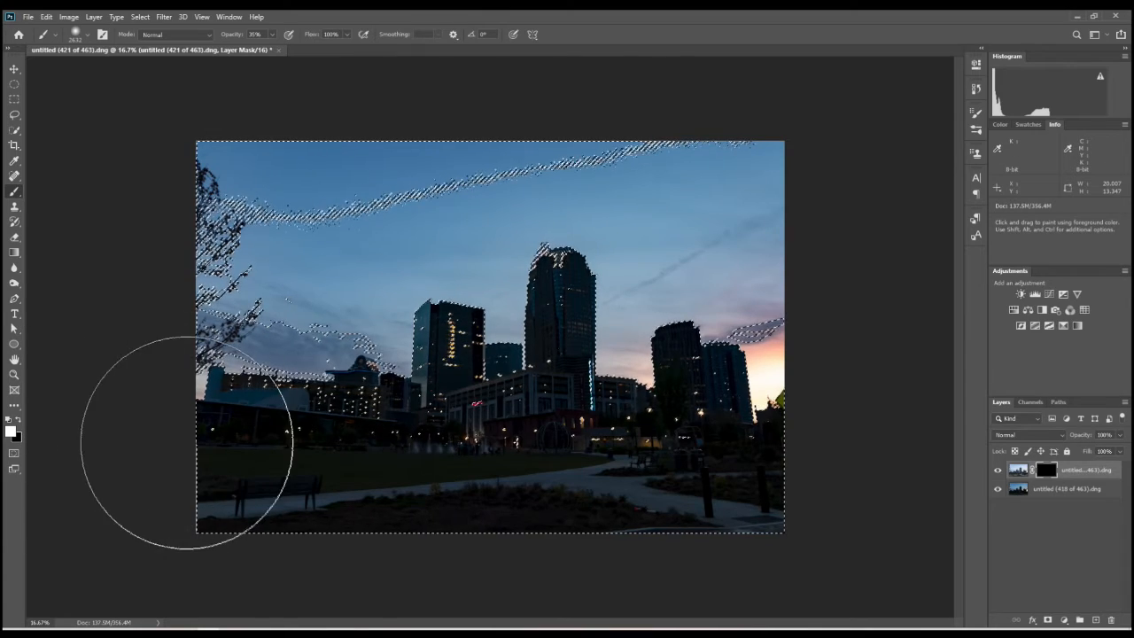
- Paint white on the layer mask at 35% opacity over the buildings, foreground and parts of the sky, through the inverted selection
mouse_move(163, 381)
mouse_down()
mouse_move(253, 426)
mouse_move(347, 435)
mouse_up()
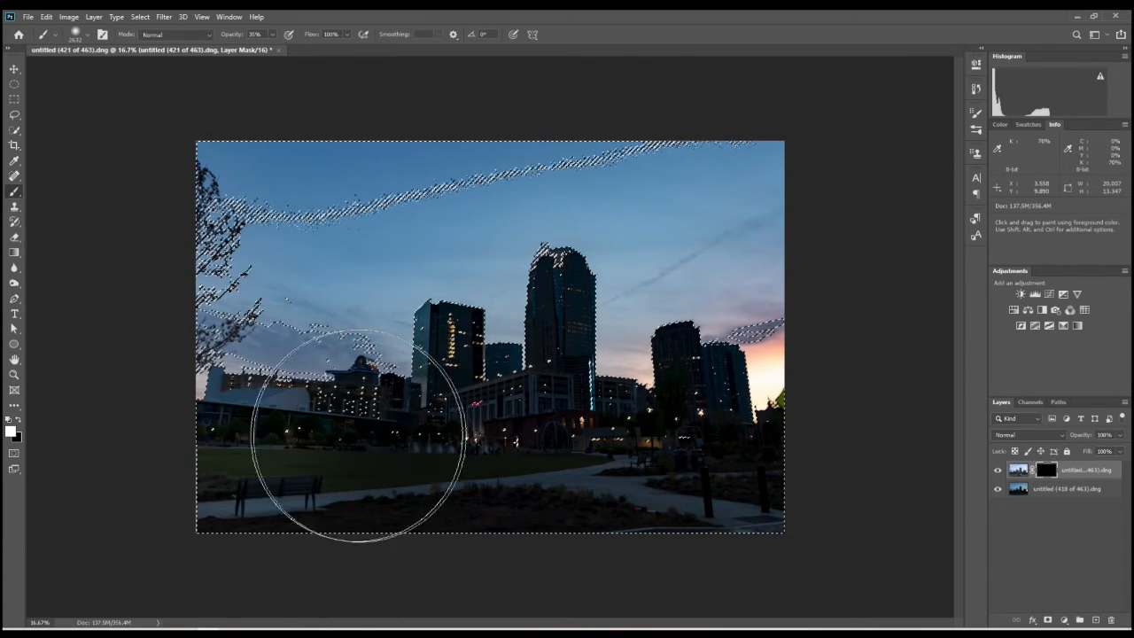
mouse_move(523, 439)
mouse_down()
mouse_move(600, 437)
mouse_move(759, 397)
mouse_move(766, 419)
mouse_move(670, 466)
mouse_move(262, 480)
mouse_move(541, 481)
mouse_move(717, 398)
mouse_move(675, 391)
mouse_up()
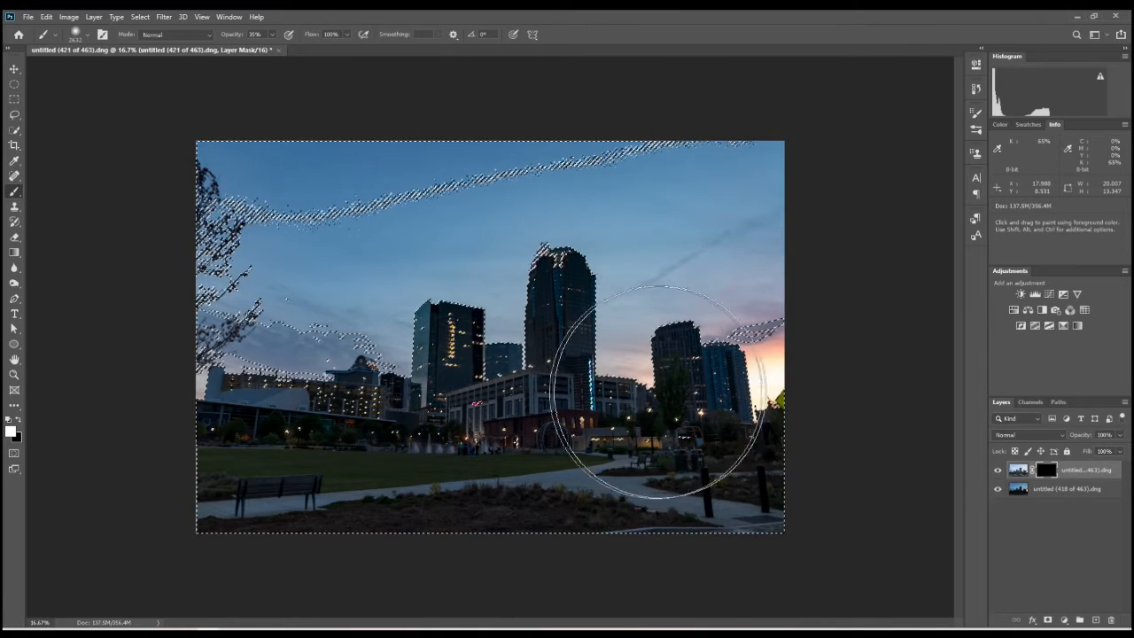
mouse_move(425, 370)
mouse_down()
mouse_move(186, 380)
mouse_move(300, 387)
mouse_move(517, 439)
mouse_move(560, 324)
mouse_move(474, 360)
mouse_move(254, 380)
mouse_move(202, 414)
mouse_move(316, 483)
mouse_move(503, 488)
mouse_move(791, 457)
mouse_move(159, 478)
mouse_move(787, 472)
mouse_move(623, 410)
mouse_up()
mouse_move(417, 380)
mouse_down()
mouse_move(159, 408)
mouse_move(235, 449)
mouse_move(411, 485)
mouse_move(832, 490)
mouse_move(699, 497)
mouse_move(651, 469)
mouse_move(577, 462)
mouse_move(179, 463)
mouse_move(263, 483)
mouse_move(777, 474)
mouse_move(494, 469)
mouse_move(708, 430)
mouse_up()
drag(547, 299, 549, 293)
drag(553, 421, 532, 436)
mouse_move(464, 314)
mouse_down()
mouse_move(309, 409)
mouse_move(144, 454)
mouse_move(421, 343)
mouse_up()
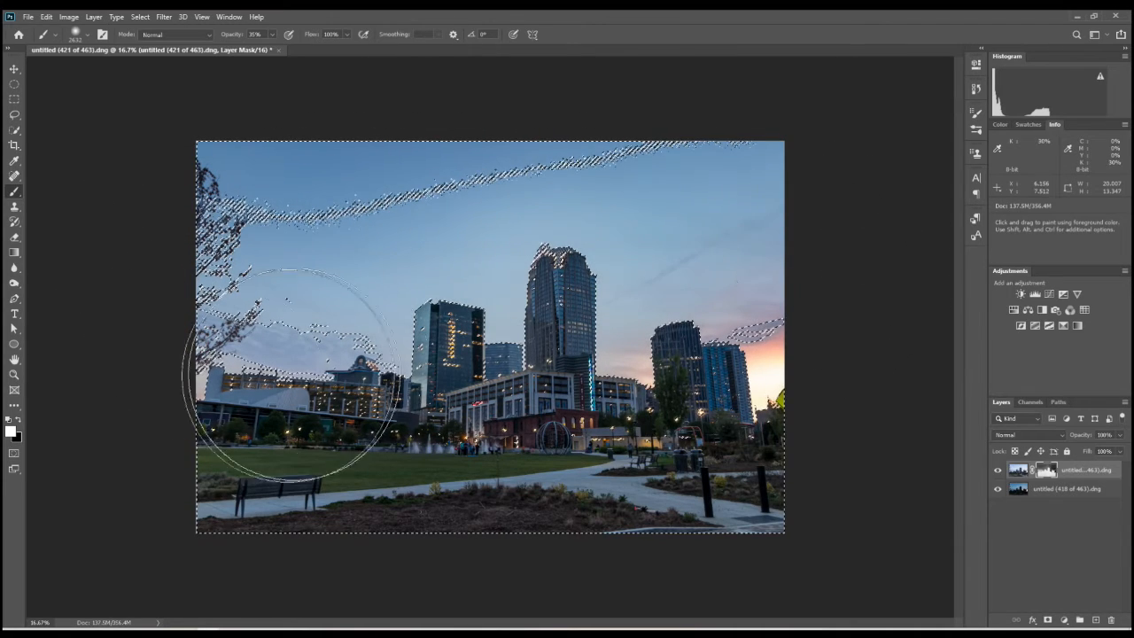
drag(732, 255, 532, 450)
drag(760, 292, 493, 487)
click(734, 314)
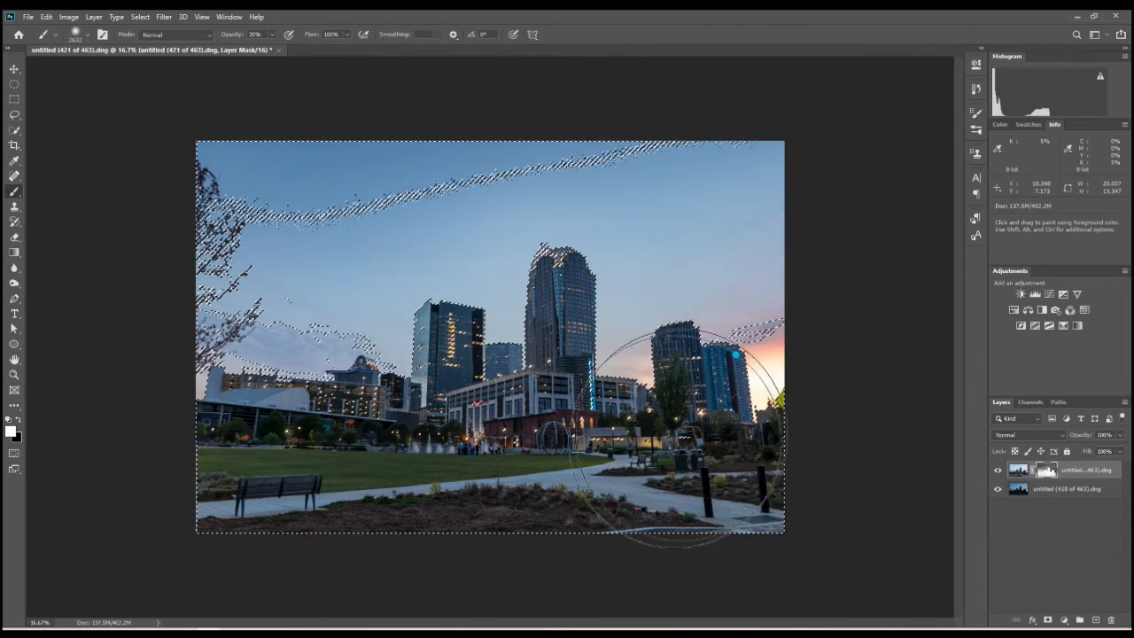
click(735, 460)
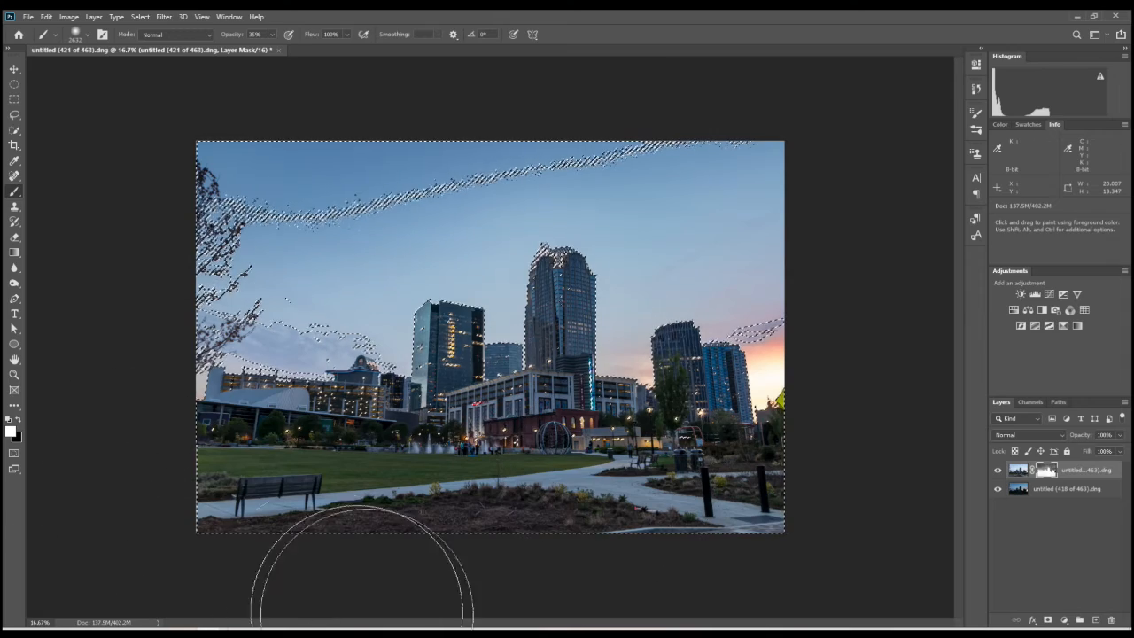
click(593, 245)
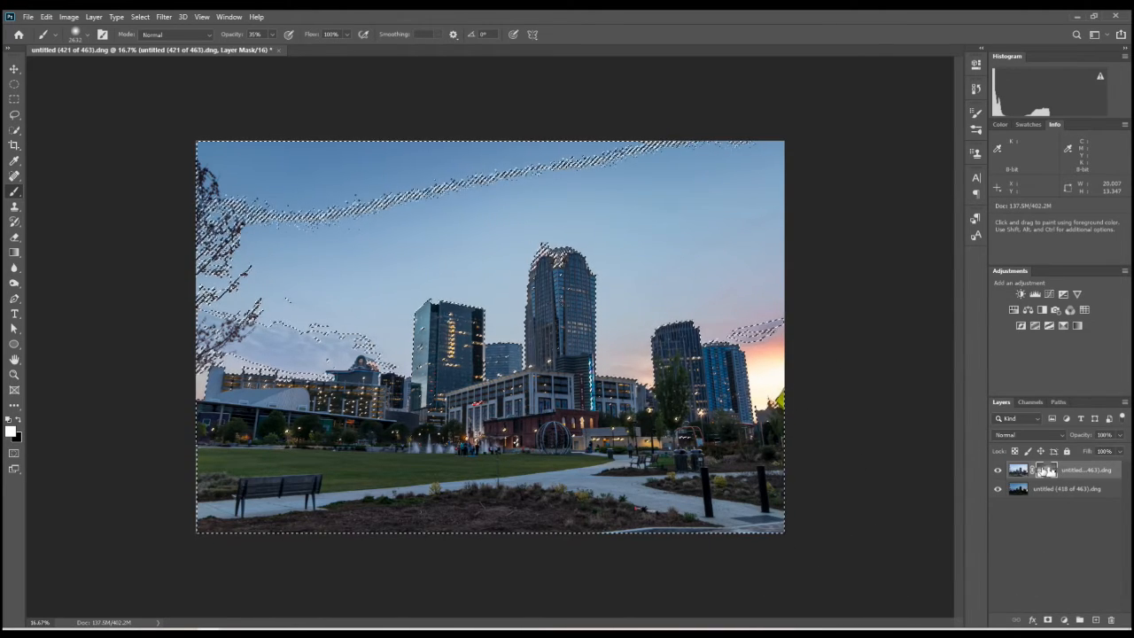
- Compare the blend with the layer mask enabled and disabled, and inspect the mask on its own in the canvas
key(shift)
shift+click(1046, 471)
shift+click(1046, 471)
shift+click(1047, 470)
shift+click(1047, 471)
shift+click(1049, 471)
shift+click(1050, 471)
shift+click(1050, 472)
shift+click(1050, 471)
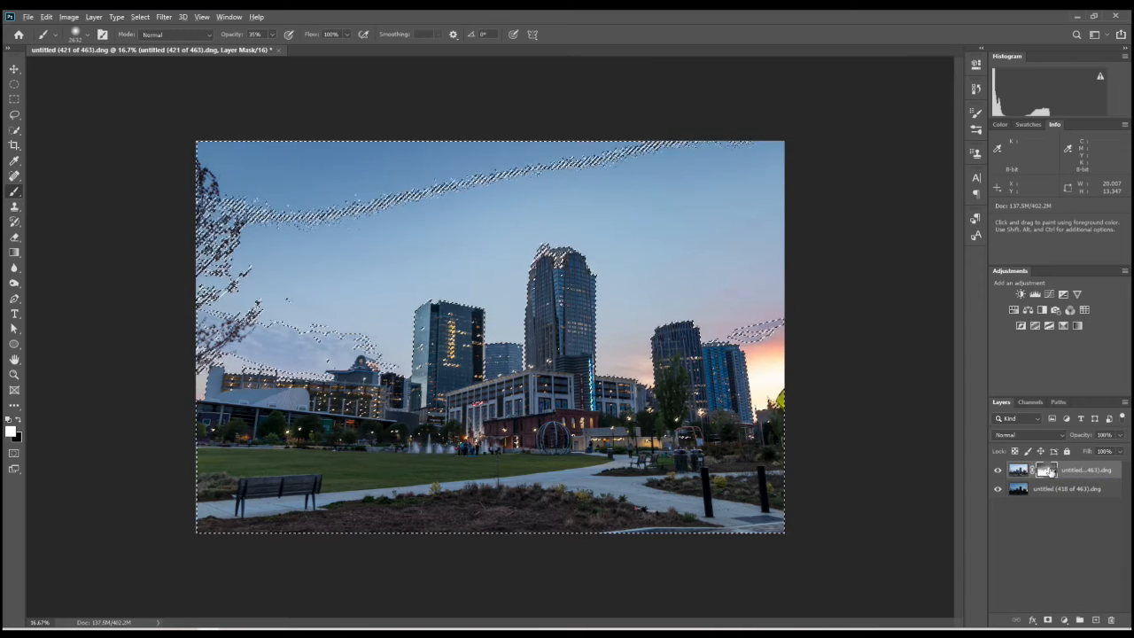
alt+click(1050, 471)
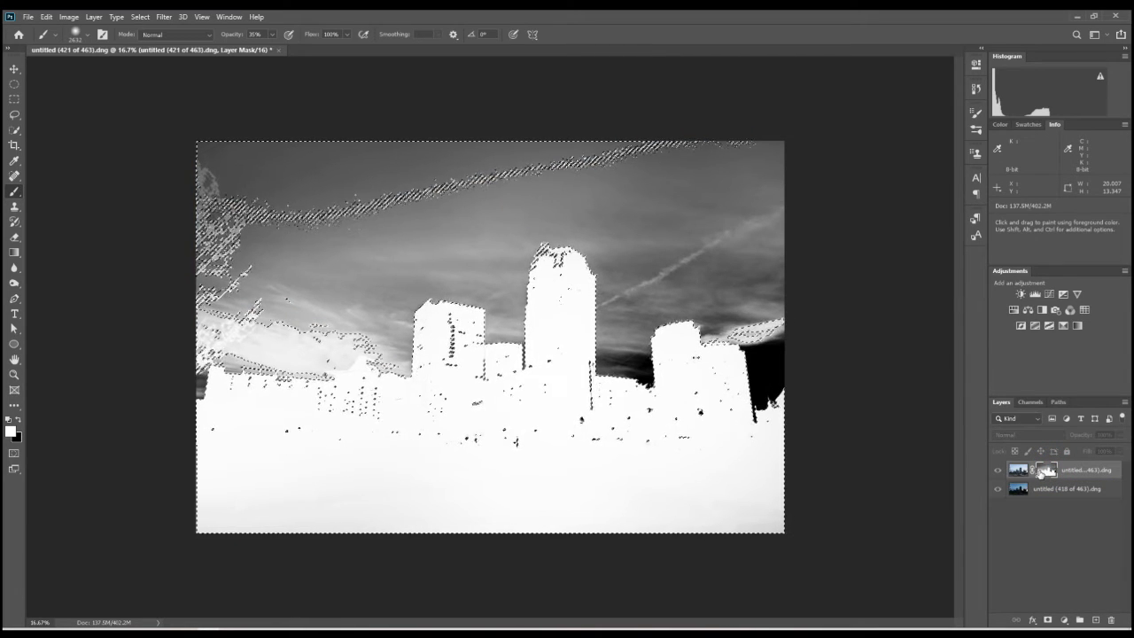
alt+click(1042, 473)
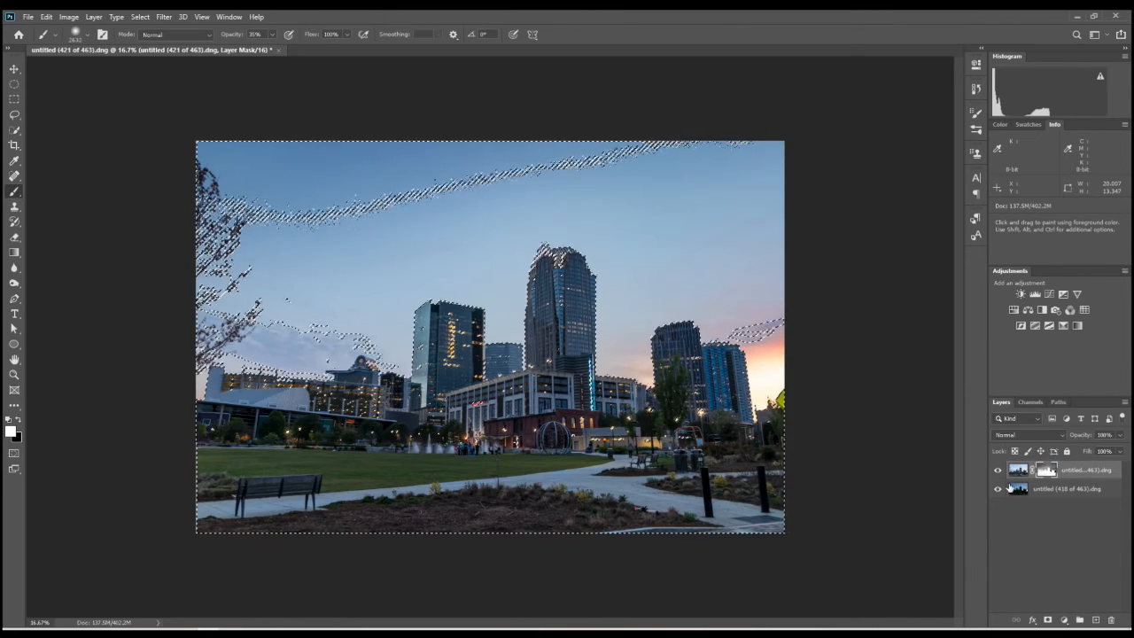
- Clear the selection and convert the untitled (421 of 463).dng and untitled (418 of 463).dng layers to separate smart objects
key(ctrl+d)
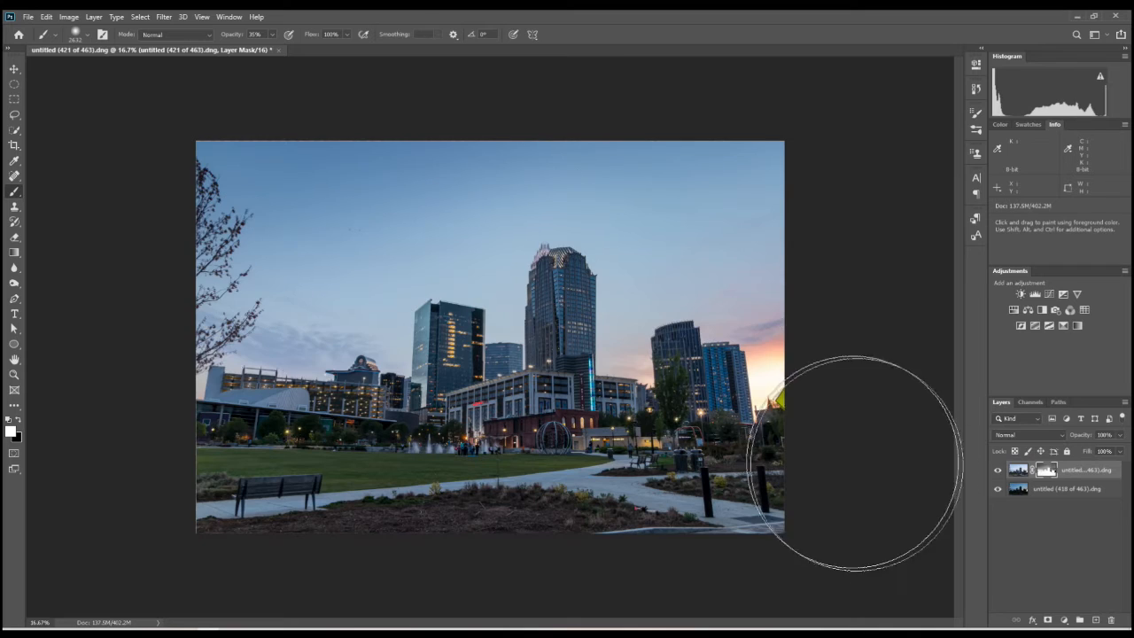
click(1017, 472)
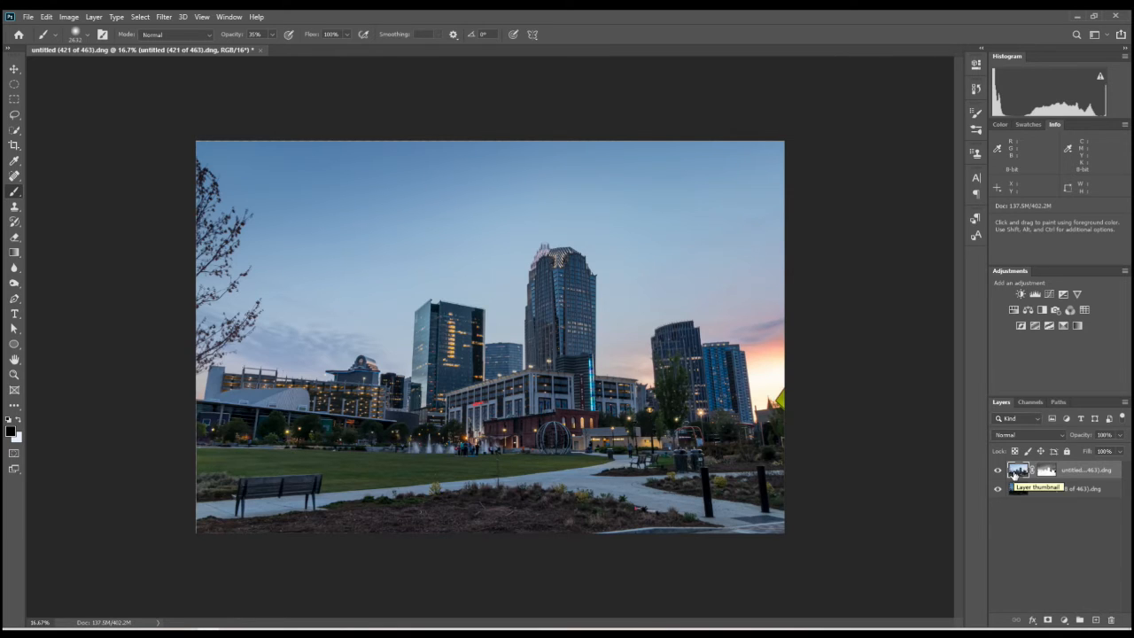
key(p)
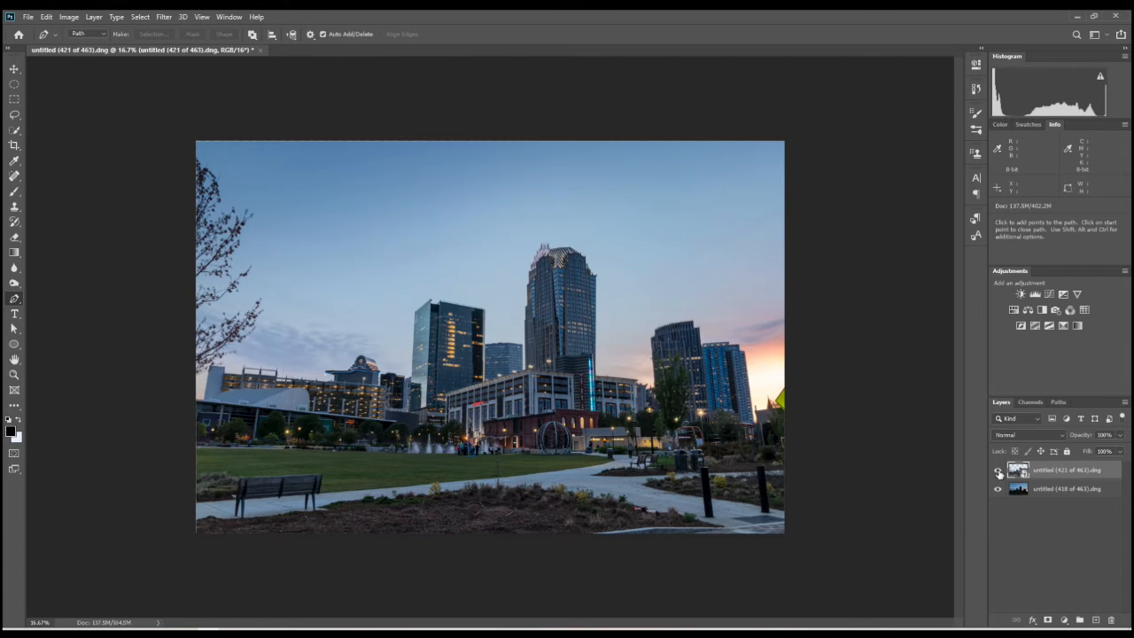
click(1019, 488)
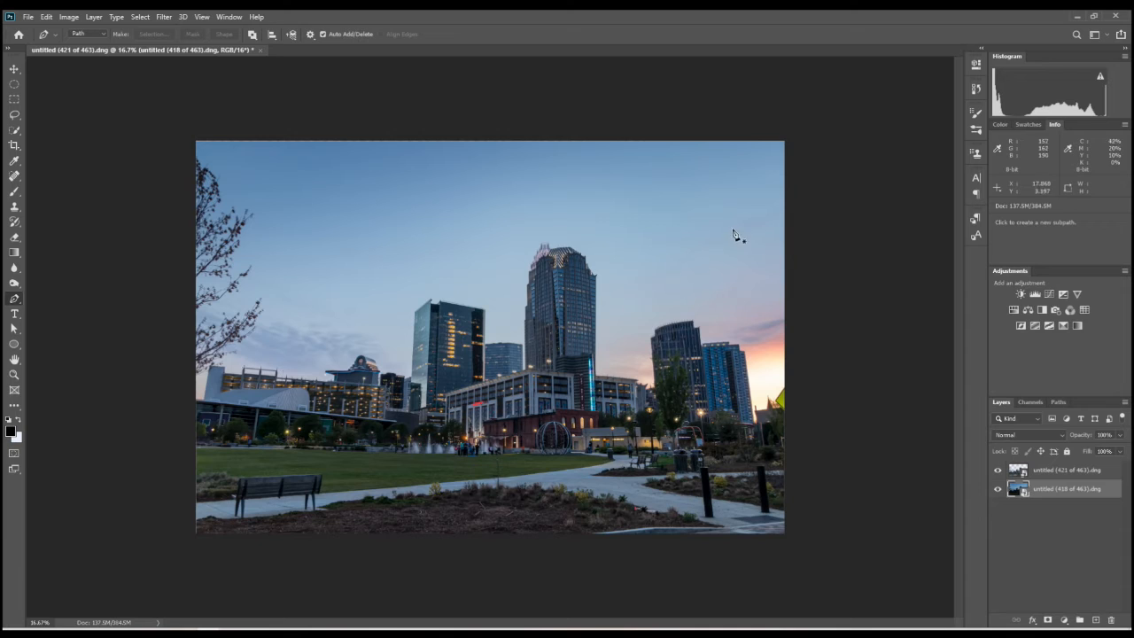
- Apply the Camera Raw Filter to the untitled (421 of 463).dng layer with Blacks -10, Clarity +12 and slightly raised Dehaze
click(1041, 474)
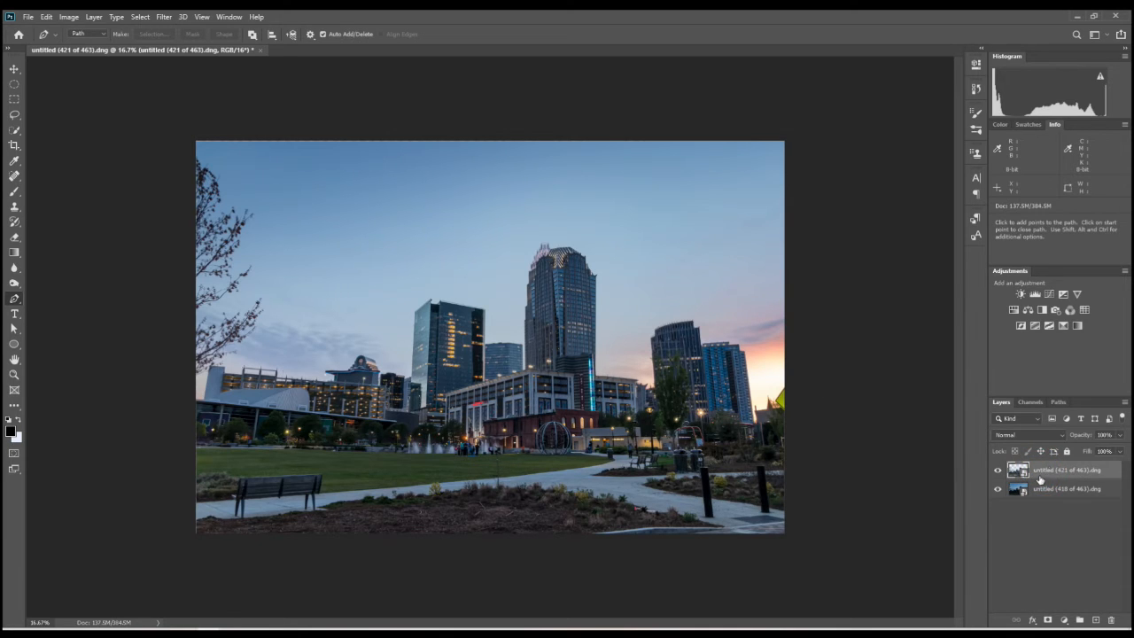
click(164, 17)
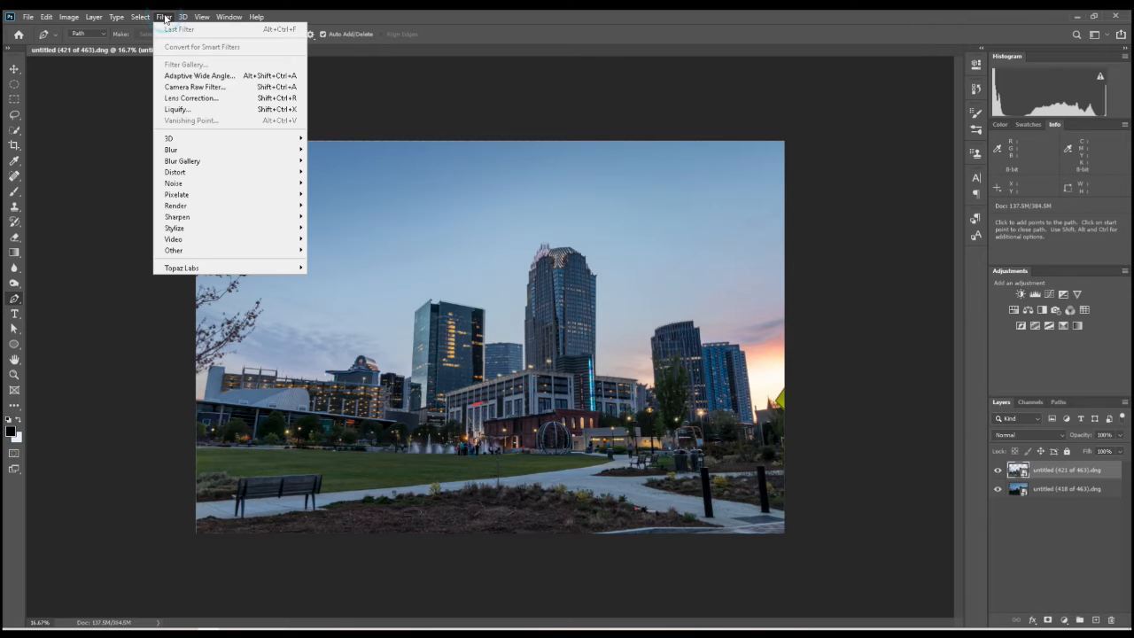
click(197, 87)
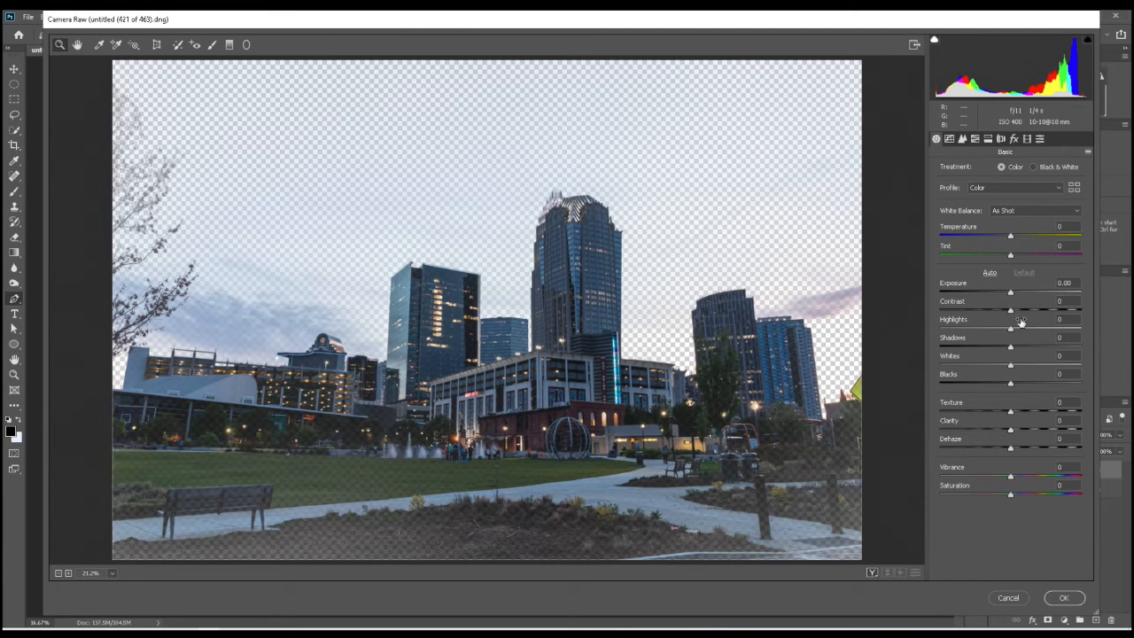
drag(1007, 384, 1000, 385)
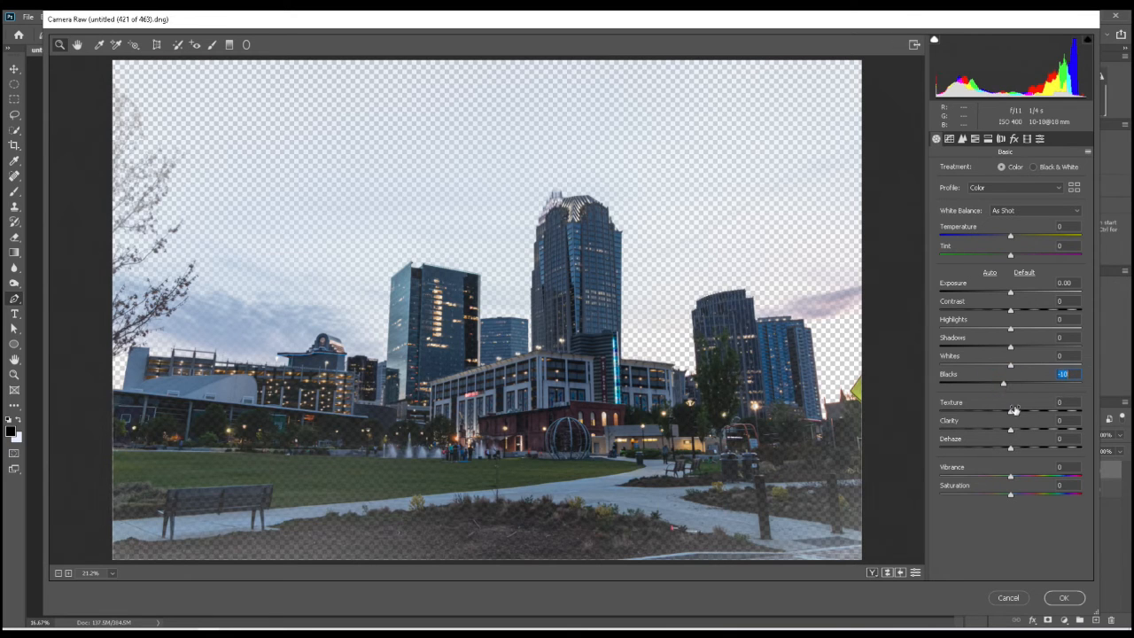
drag(1013, 431, 1020, 431)
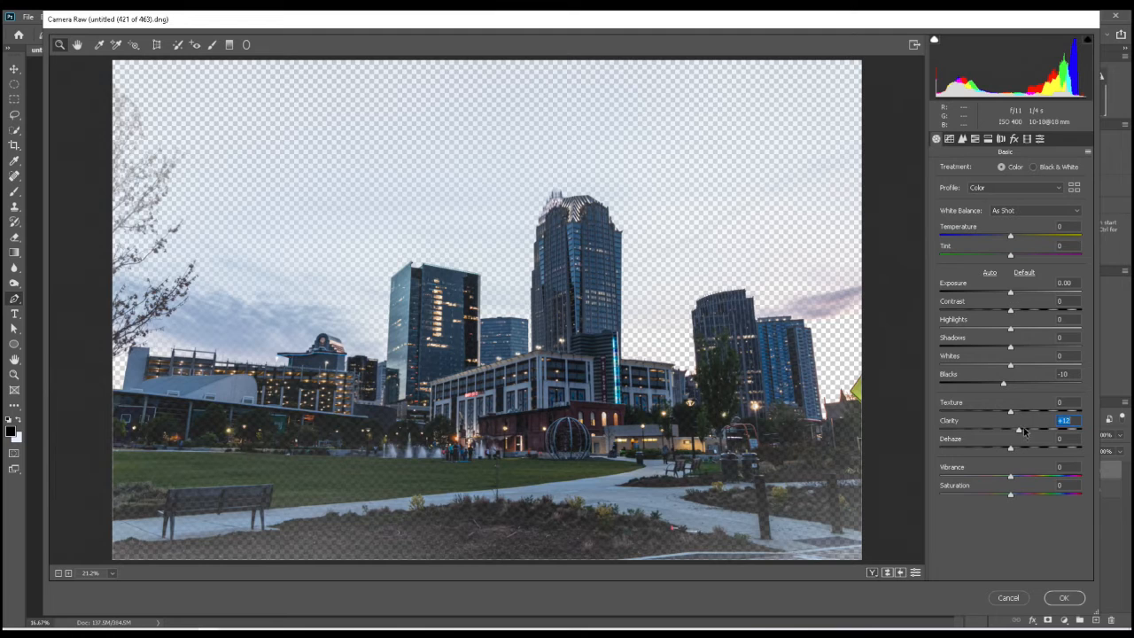
click(1020, 448)
click(1067, 599)
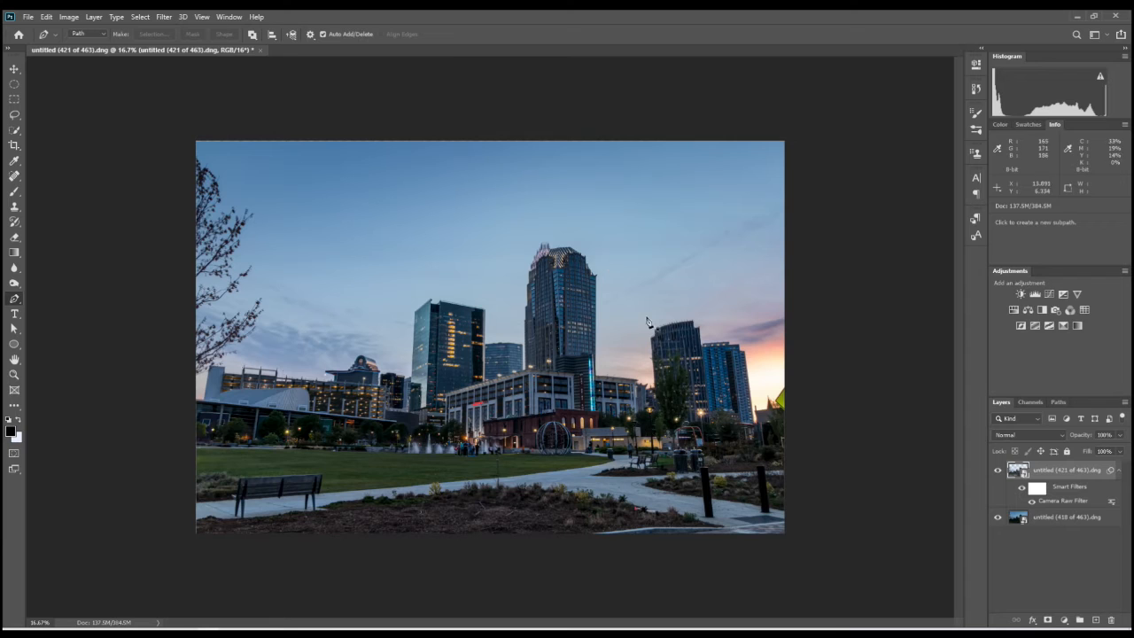
- Compare the image with the filtered untitled (421 of 463).dng layer shown and hidden
click(997, 471)
click(998, 471)
click(997, 471)
click(998, 471)
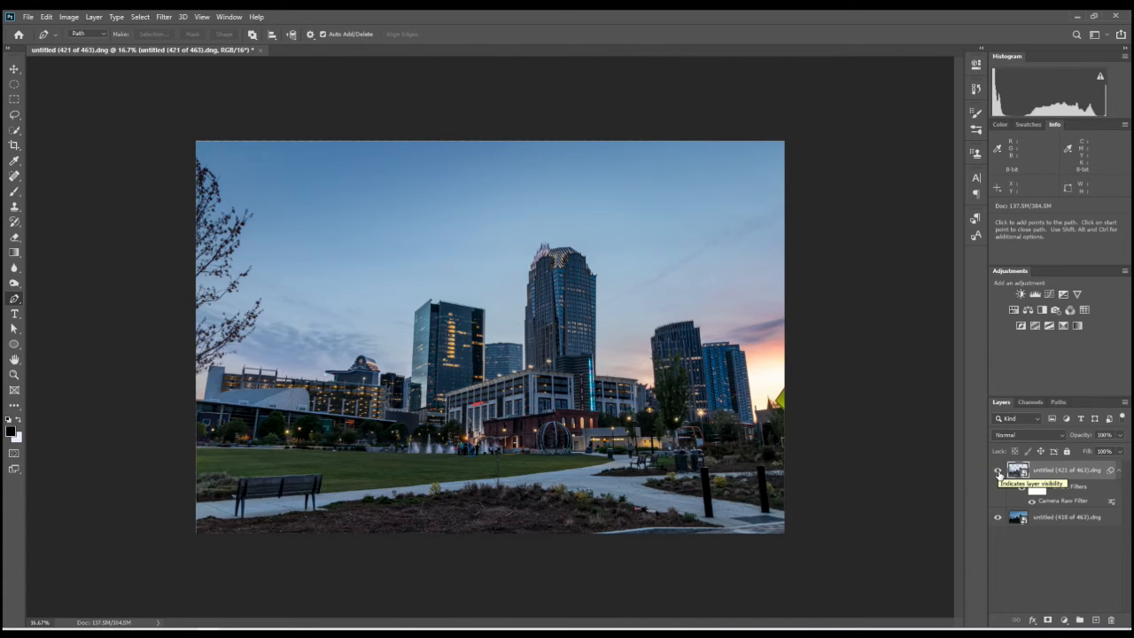
- Stamp both exposure layers into a new merged layer on top of the stack and make it a smart object
click(1064, 520)
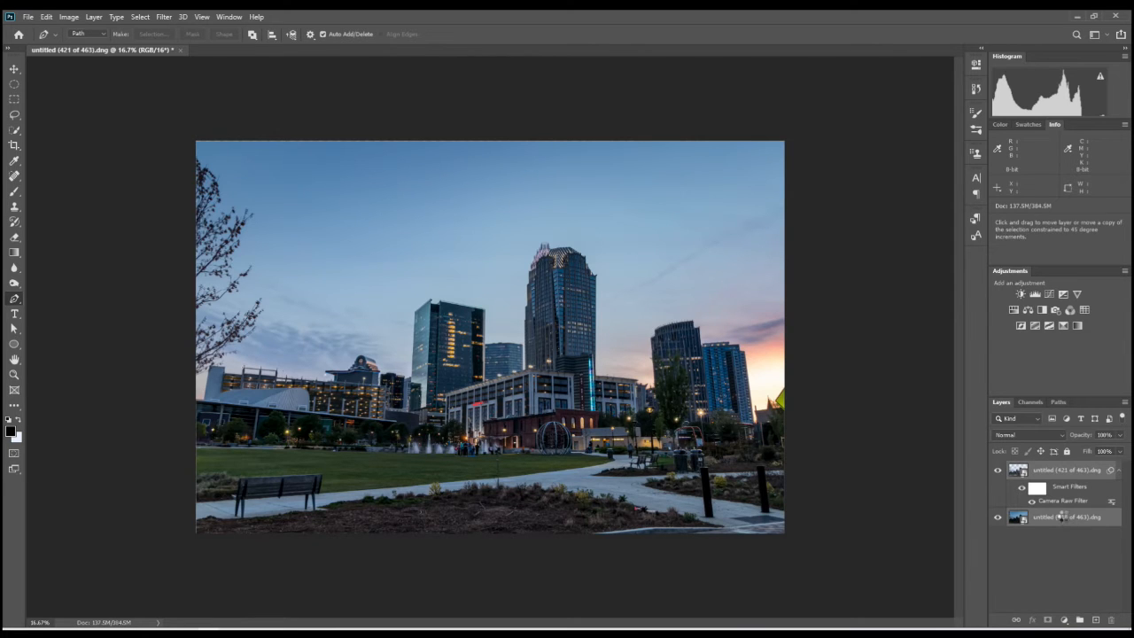
key(ctrl+shift+alt+e)
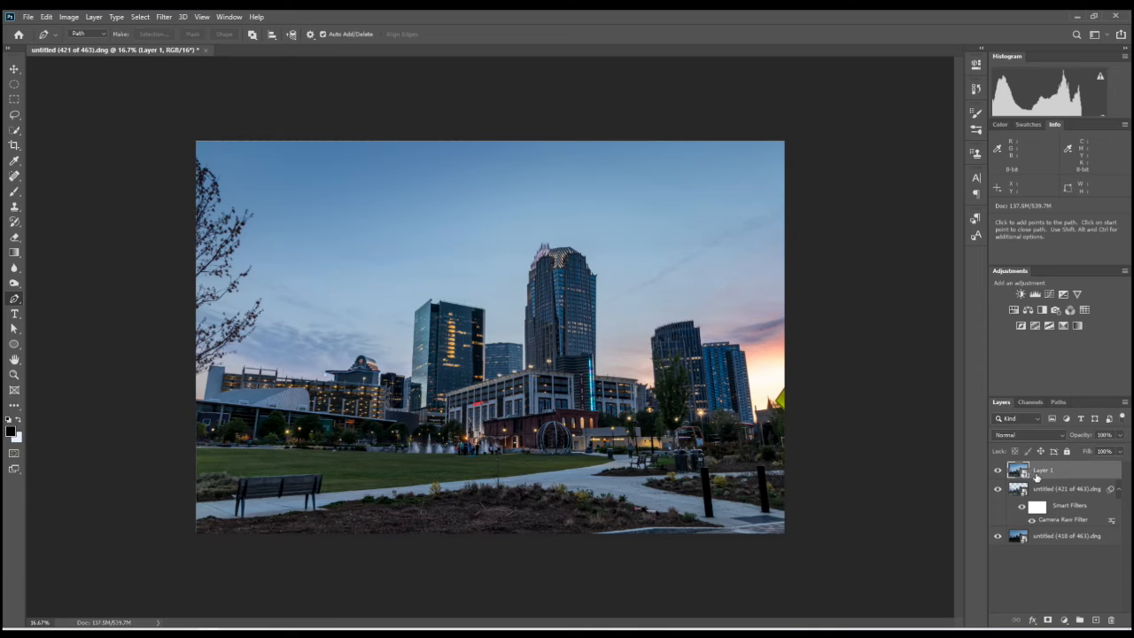
- Apply Unsharp Mask to the merged layer with Amount 15%, Radius 316.2 pixels and Threshold 0, comparing the preview on and off
click(163, 18)
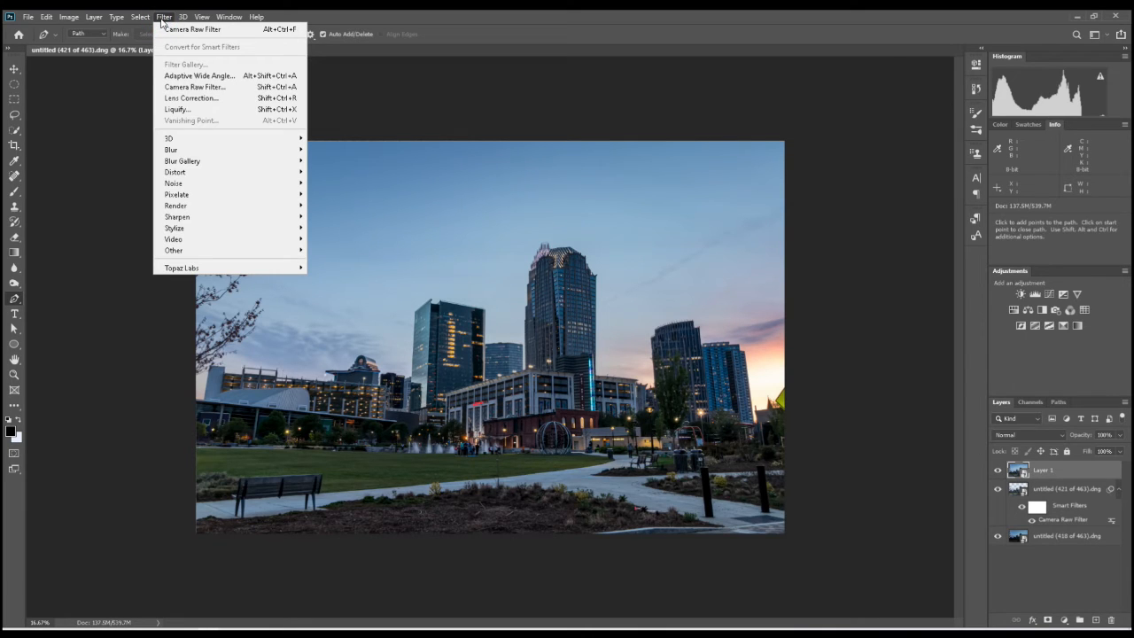
mouse_move(200, 218)
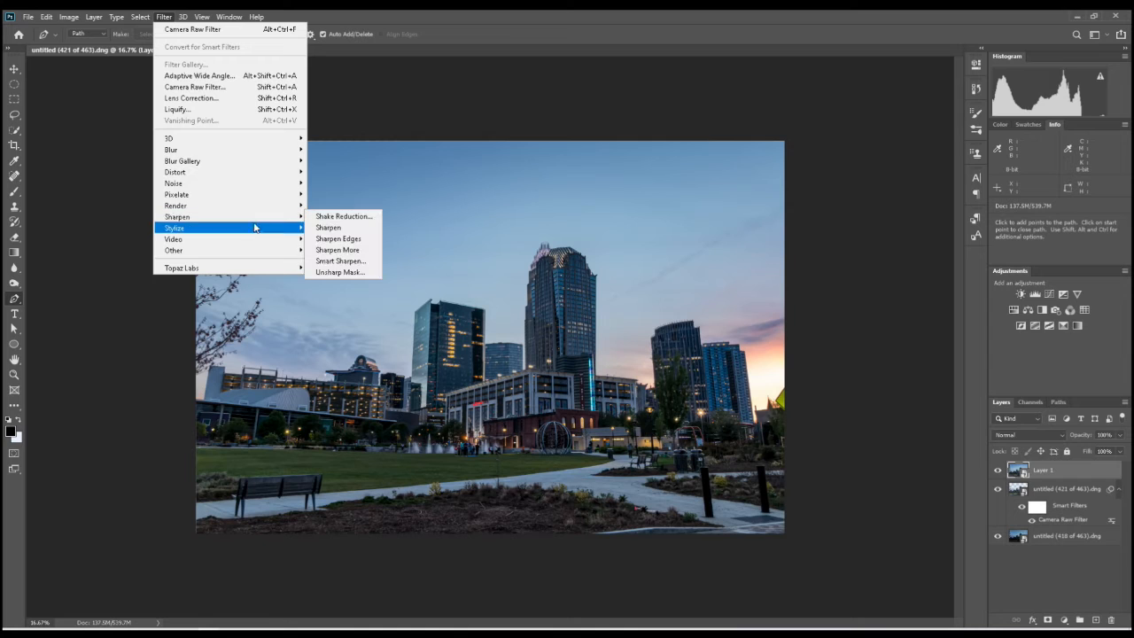
click(353, 272)
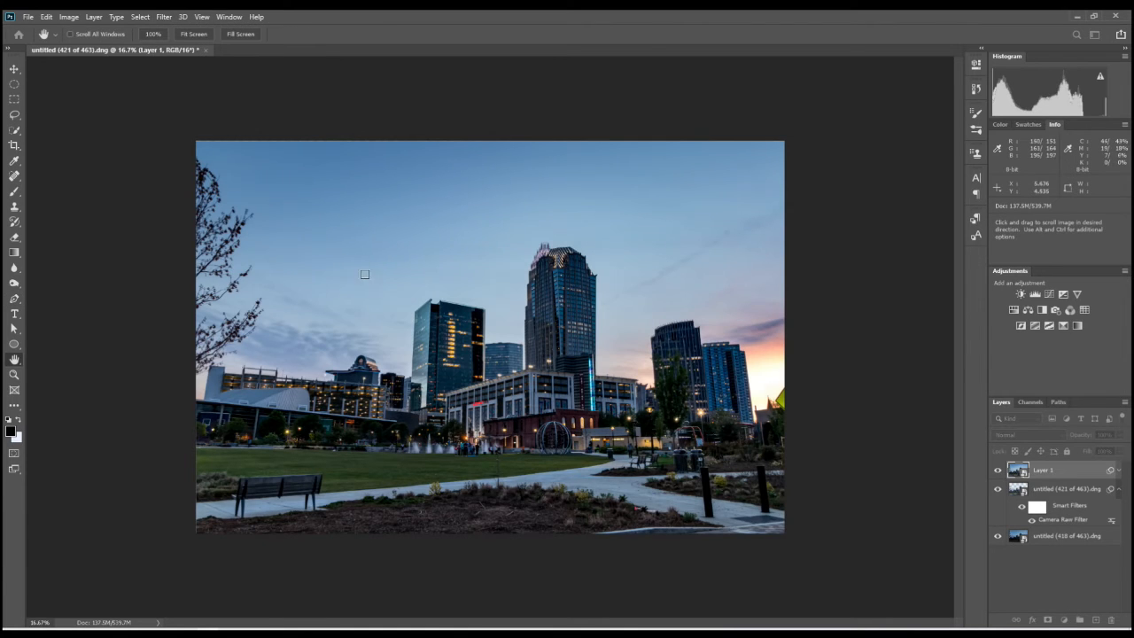
mouse_move(904, 207)
mouse_down()
mouse_move(778, 143)
mouse_move(794, 67)
mouse_up()
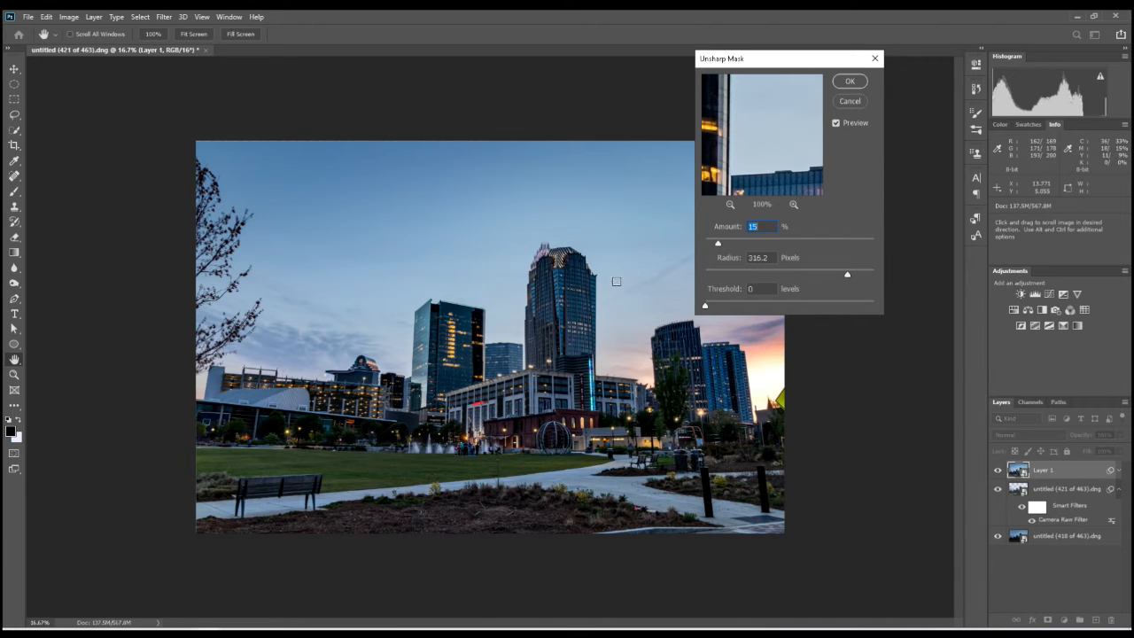
click(836, 123)
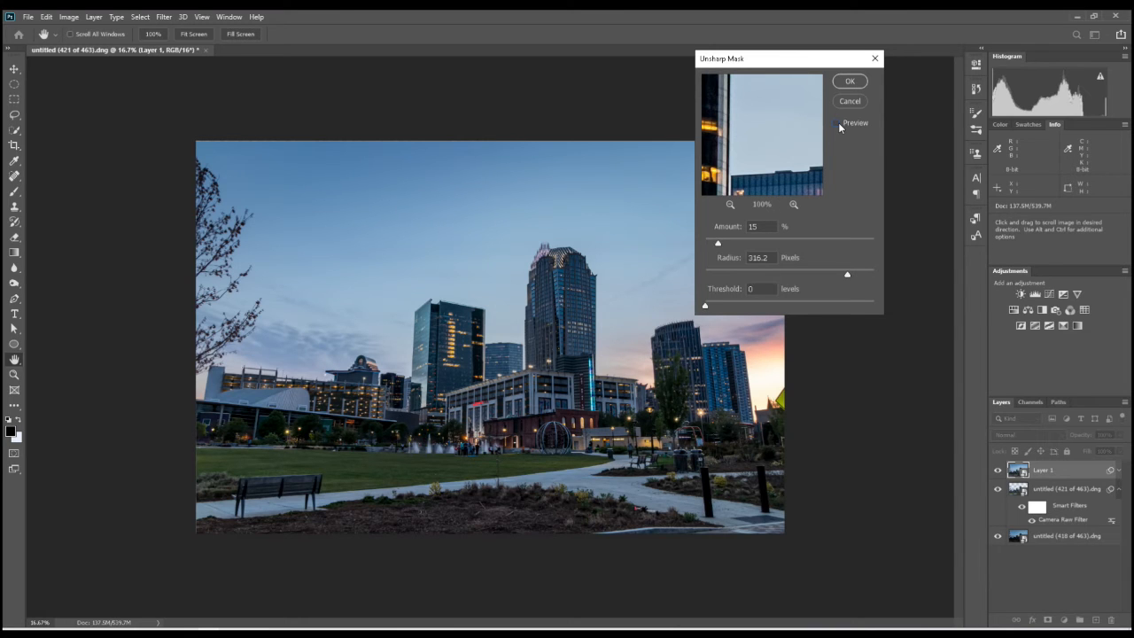
click(838, 124)
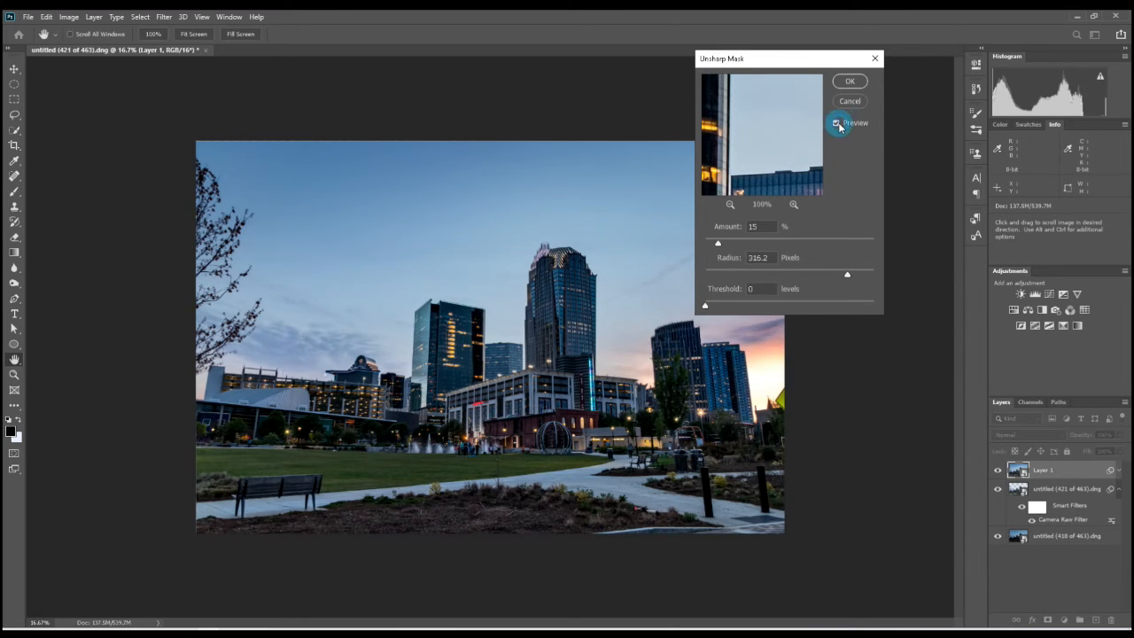
click(838, 125)
click(839, 125)
click(851, 82)
key(p)
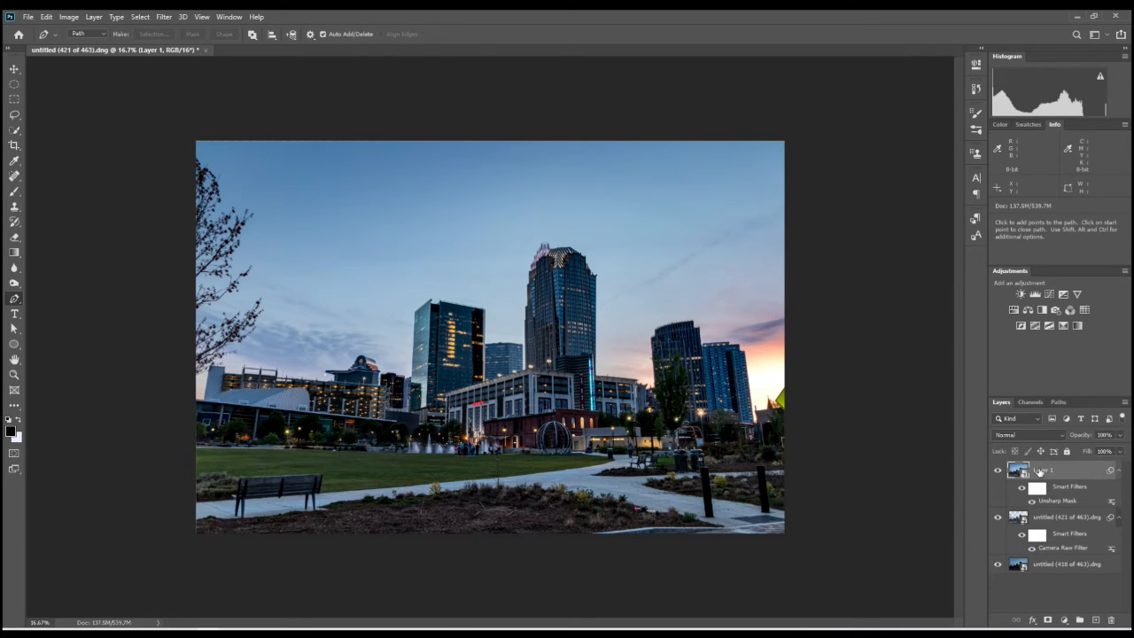
- Duplicate Layer 1 and clear the smart filters from the copy
drag(1040, 472, 1096, 620)
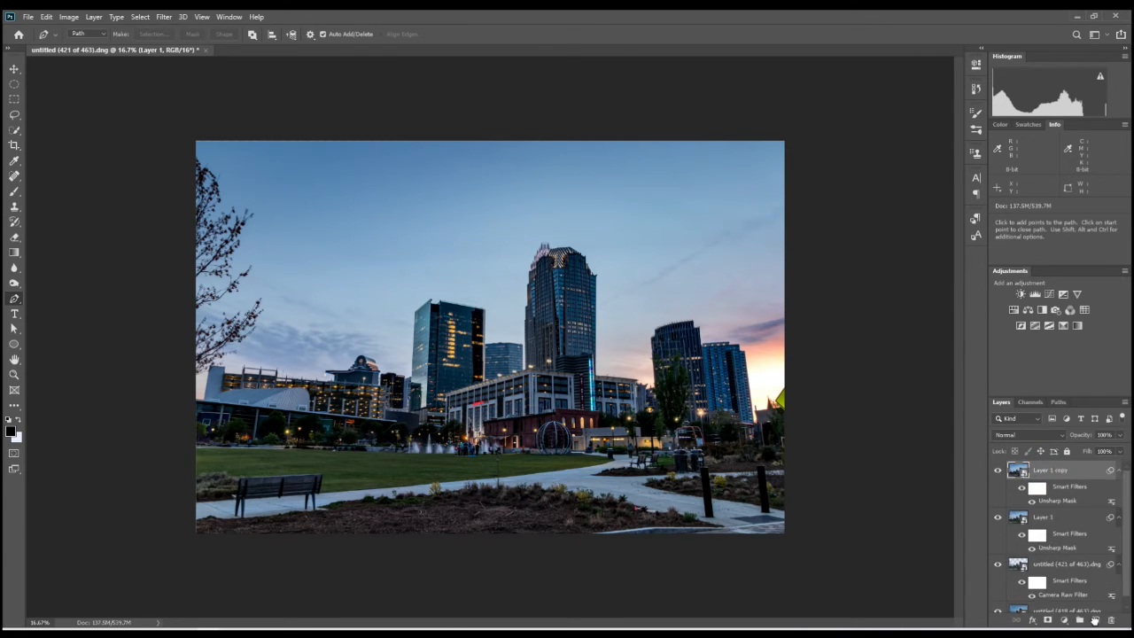
click(1060, 490)
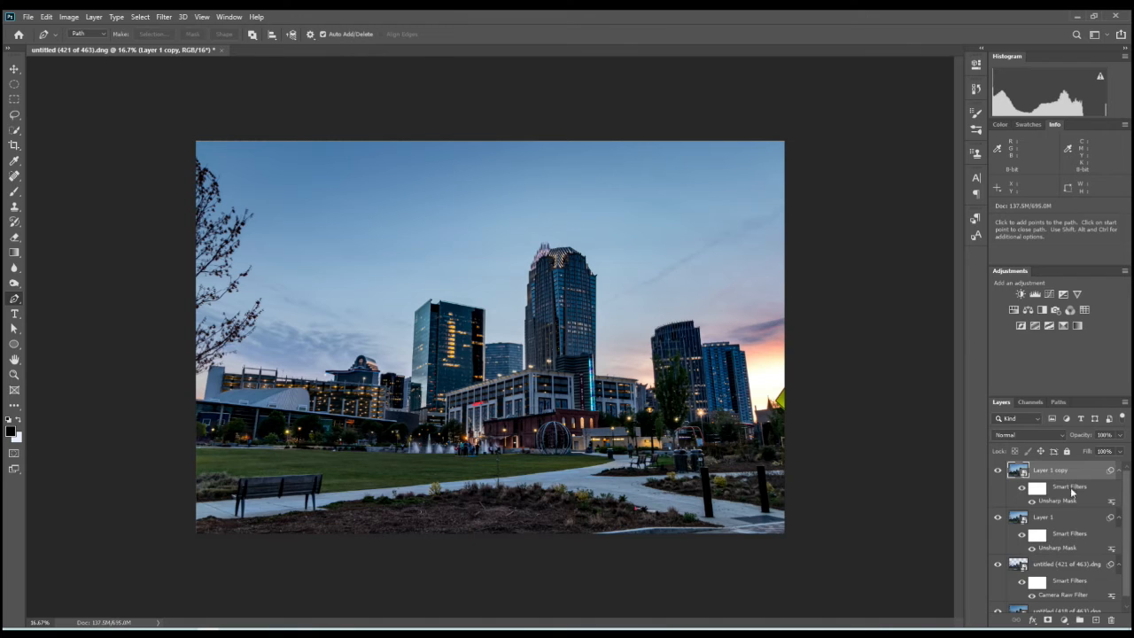
right_click(1071, 491)
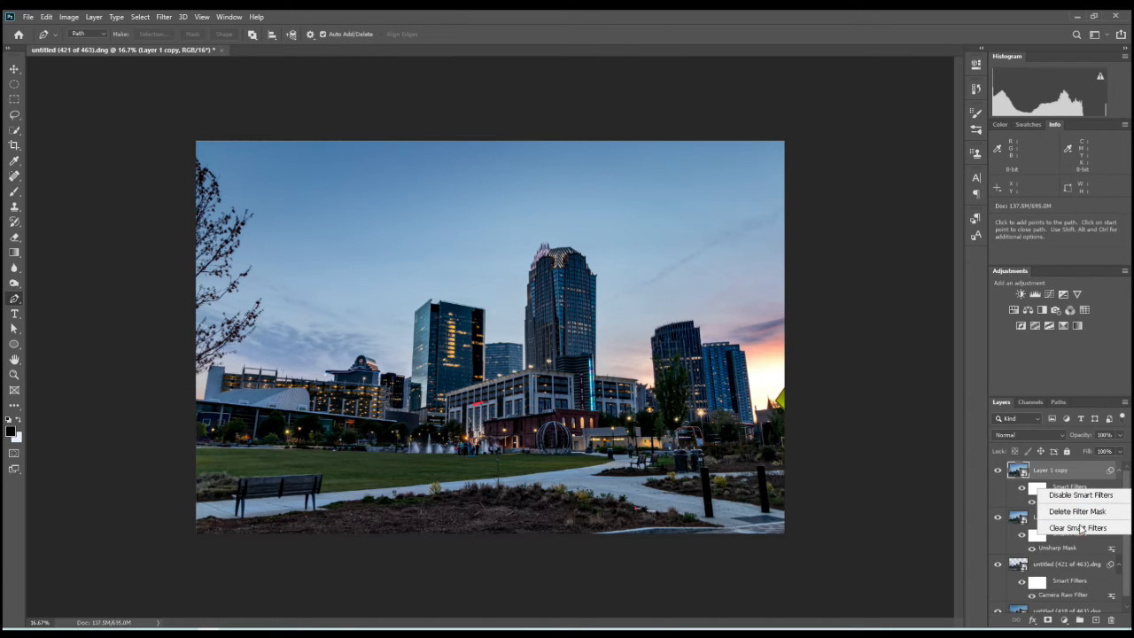
click(1076, 528)
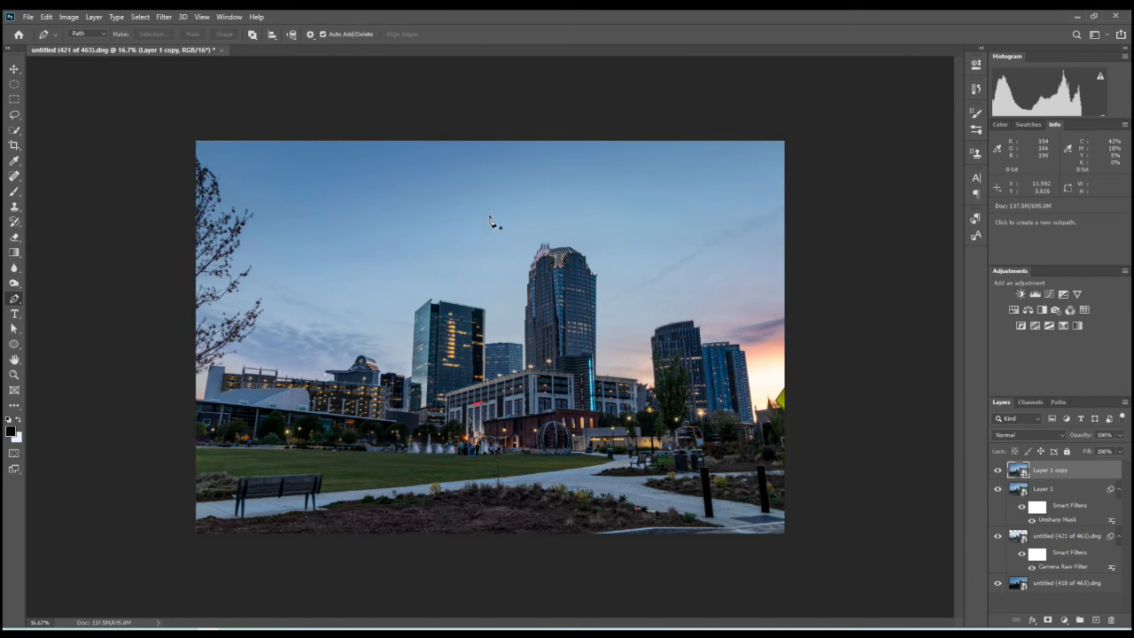
- Apply a Gaussian Blur to the Layer 1 copy, adjusting the radius for a soft overall blur
click(164, 17)
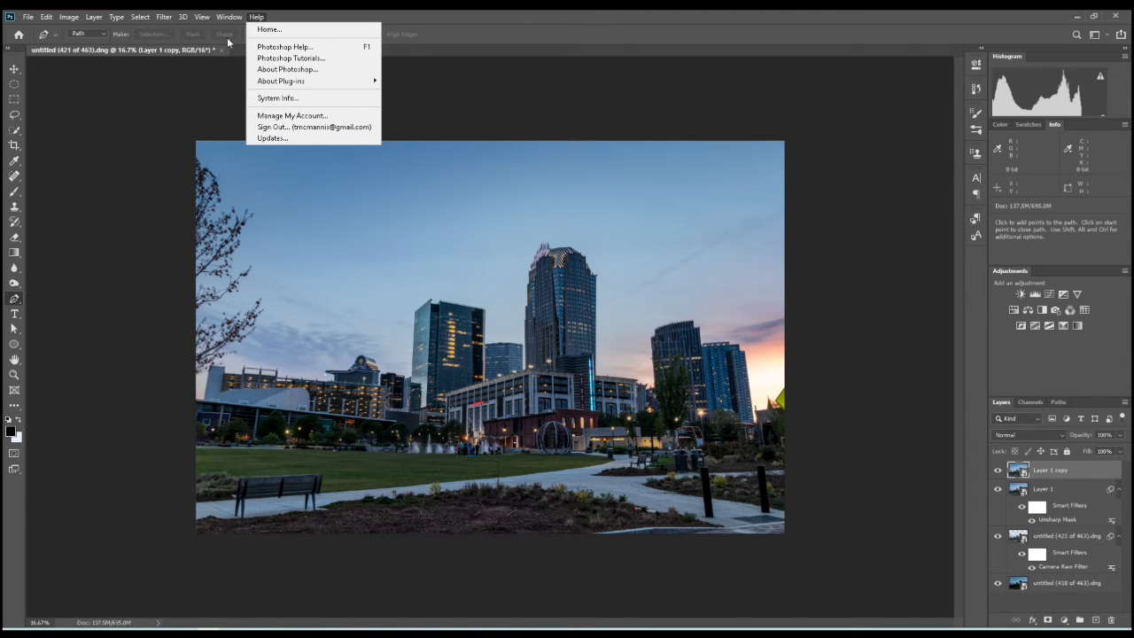
mouse_move(164, 20)
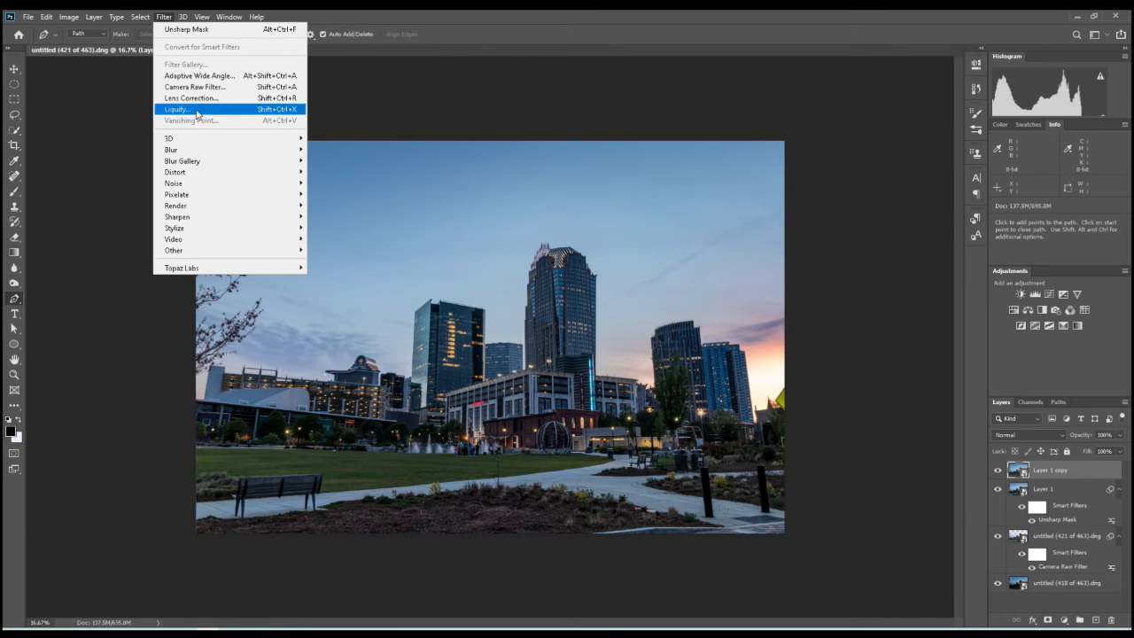
mouse_move(219, 158)
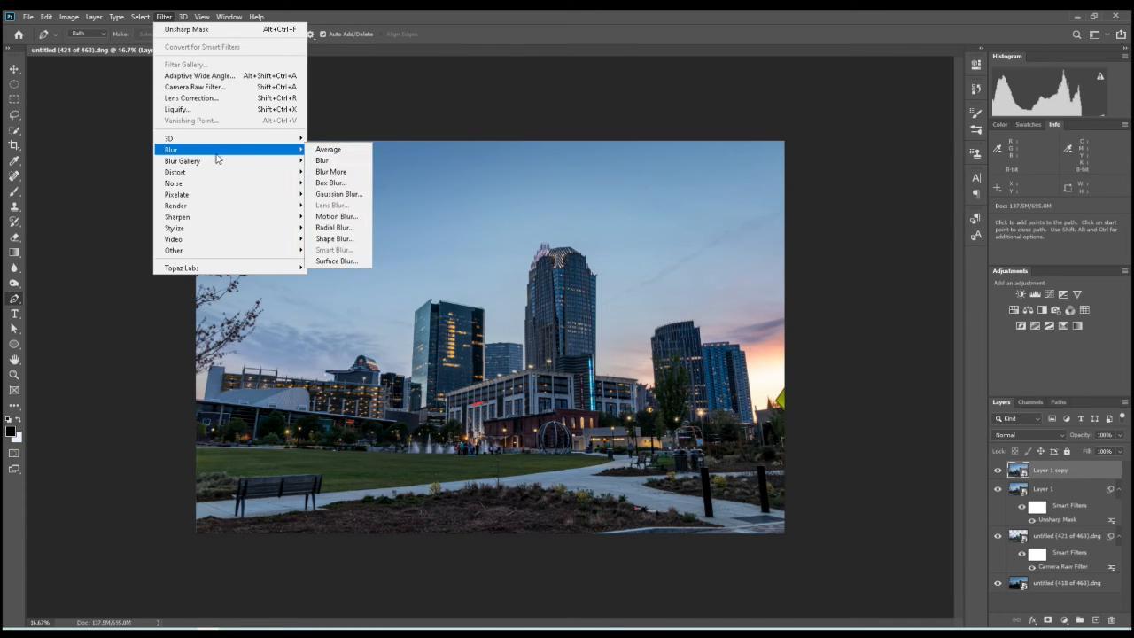
click(337, 194)
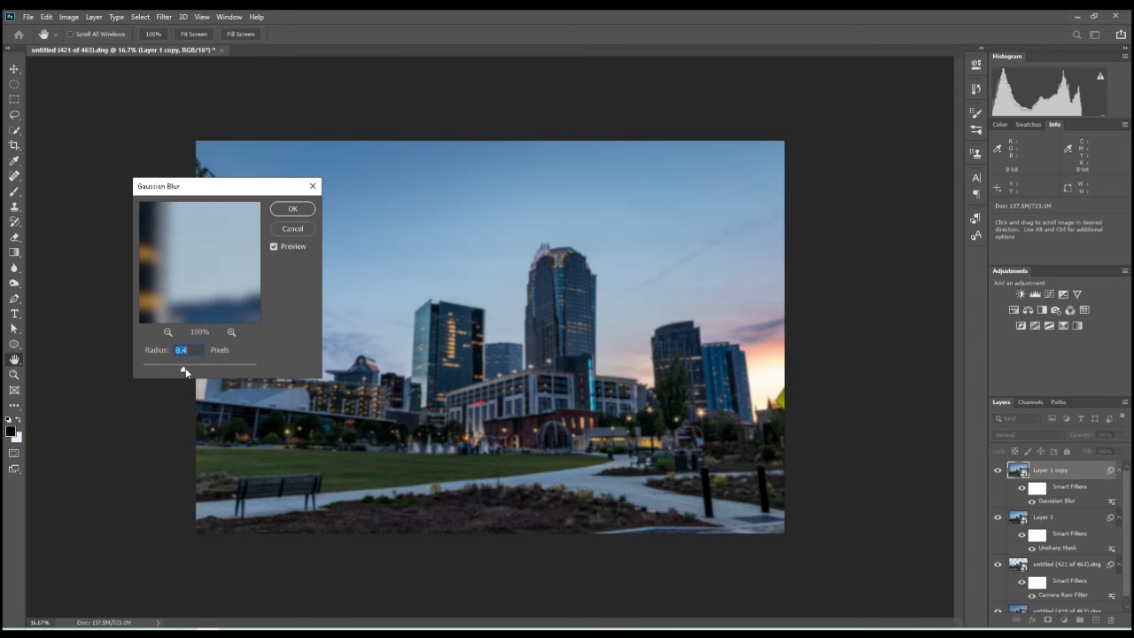
drag(186, 368, 185, 369)
drag(183, 370, 188, 371)
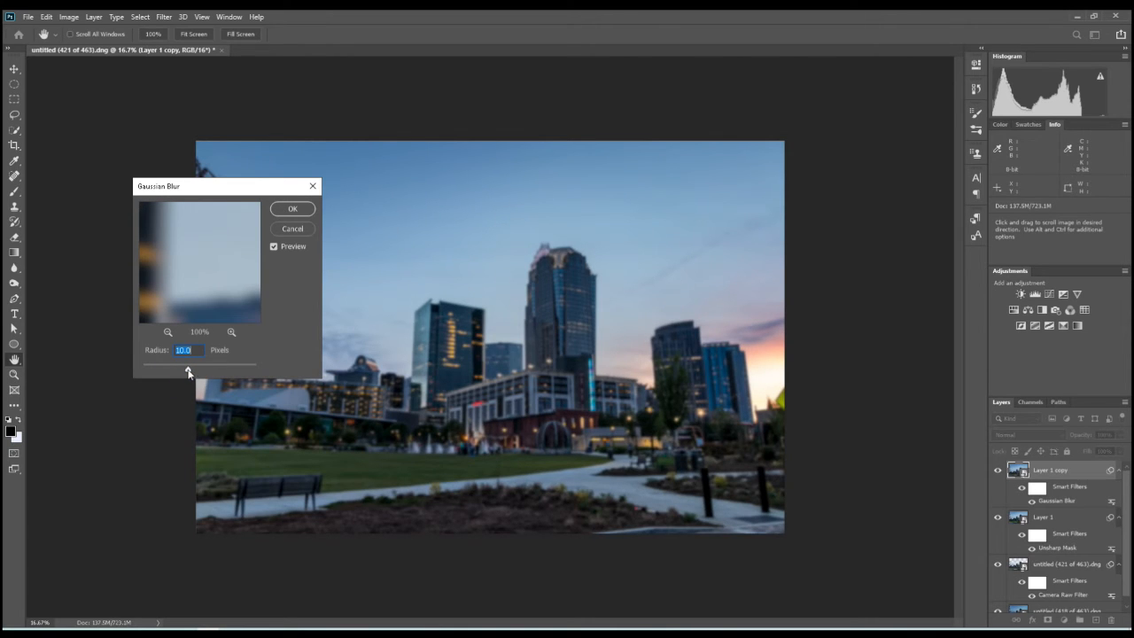
click(286, 210)
key(p)
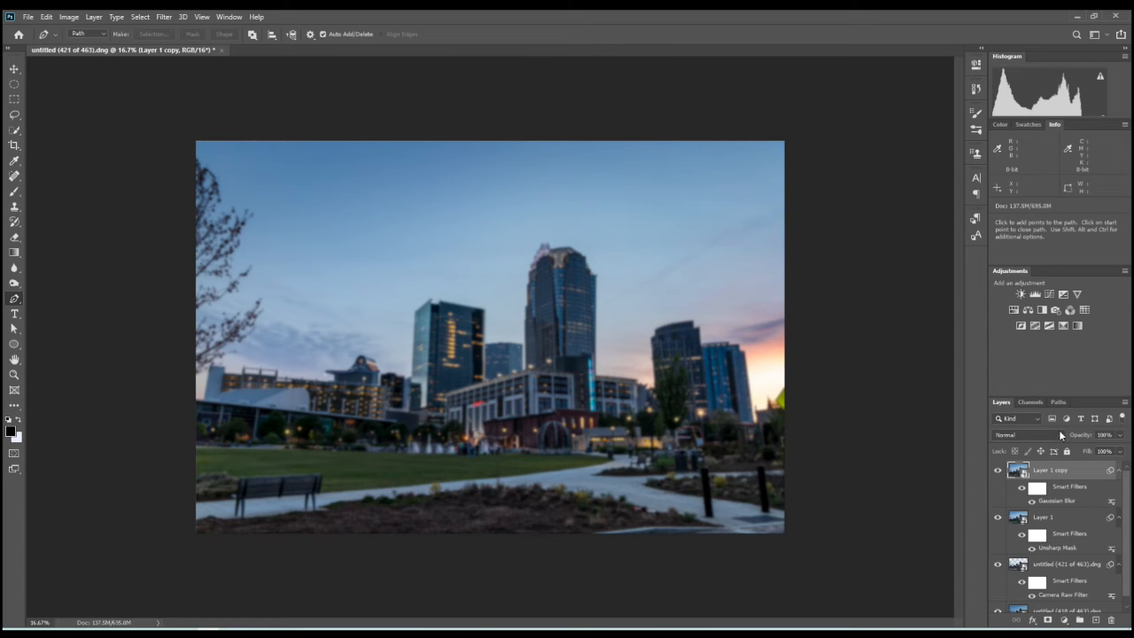
- Set the blurred Layer 1 copy's blend mode to Screen and compare the image with the layer shown and hidden
click(1060, 435)
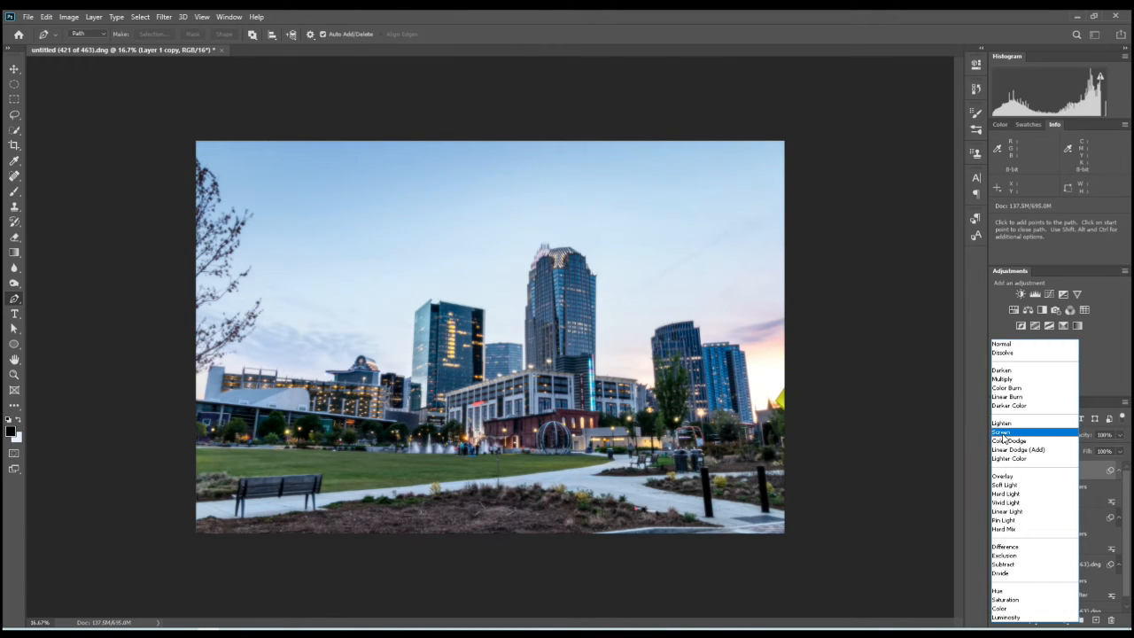
click(1004, 434)
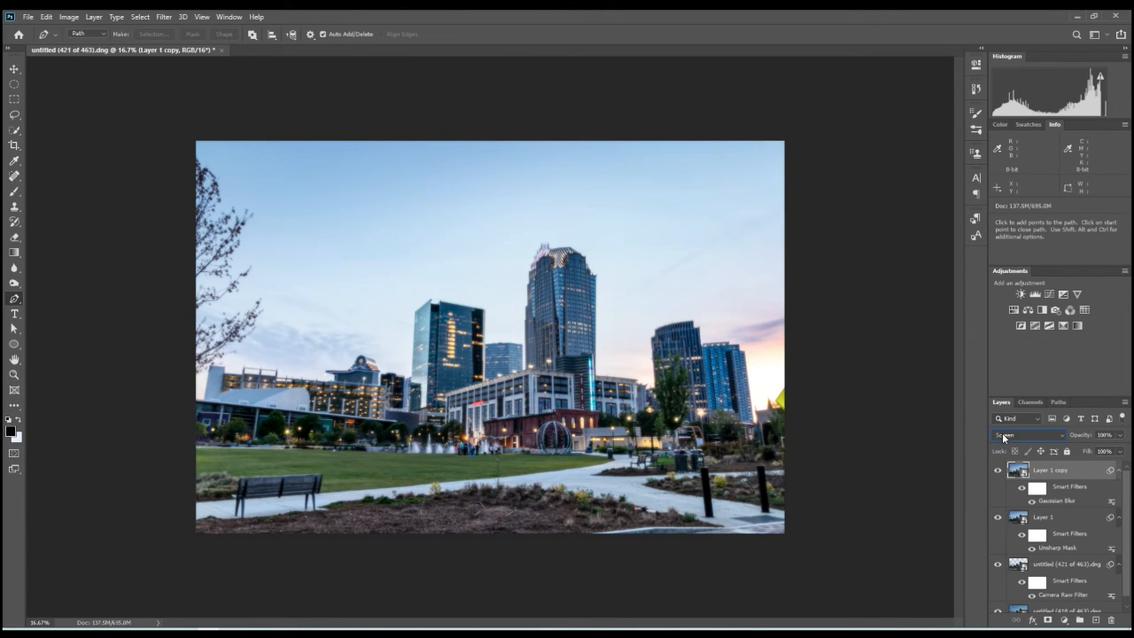
click(996, 471)
click(997, 470)
click(996, 472)
click(995, 473)
- Lower the Layer 1 copy's Fill to 50% and check its effect on the image
click(1111, 451)
text(50)
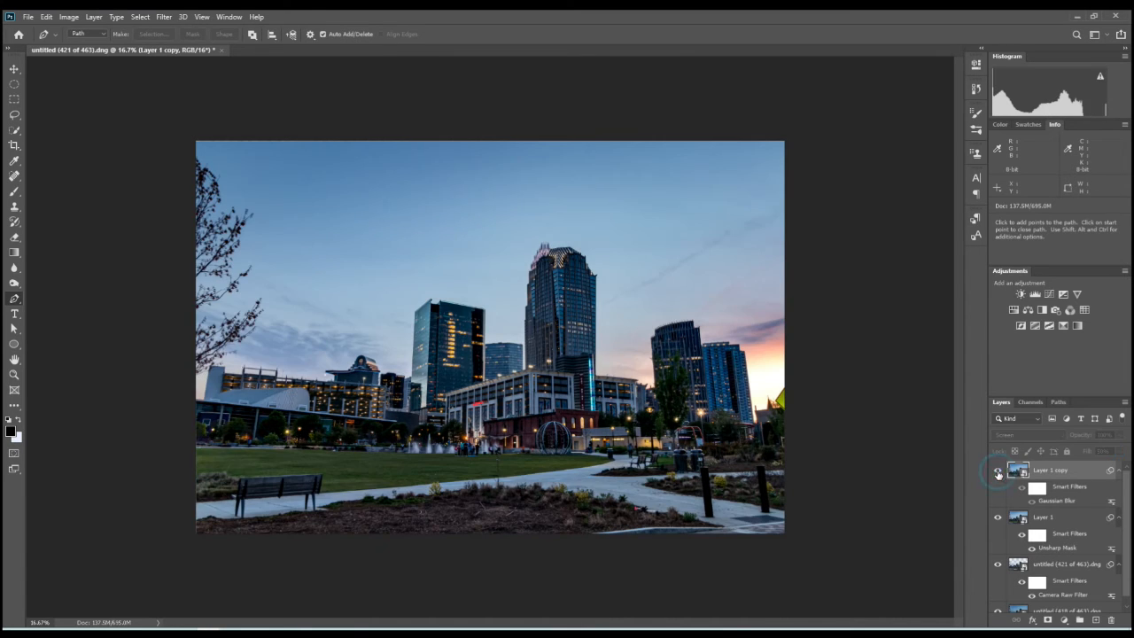
click(993, 472)
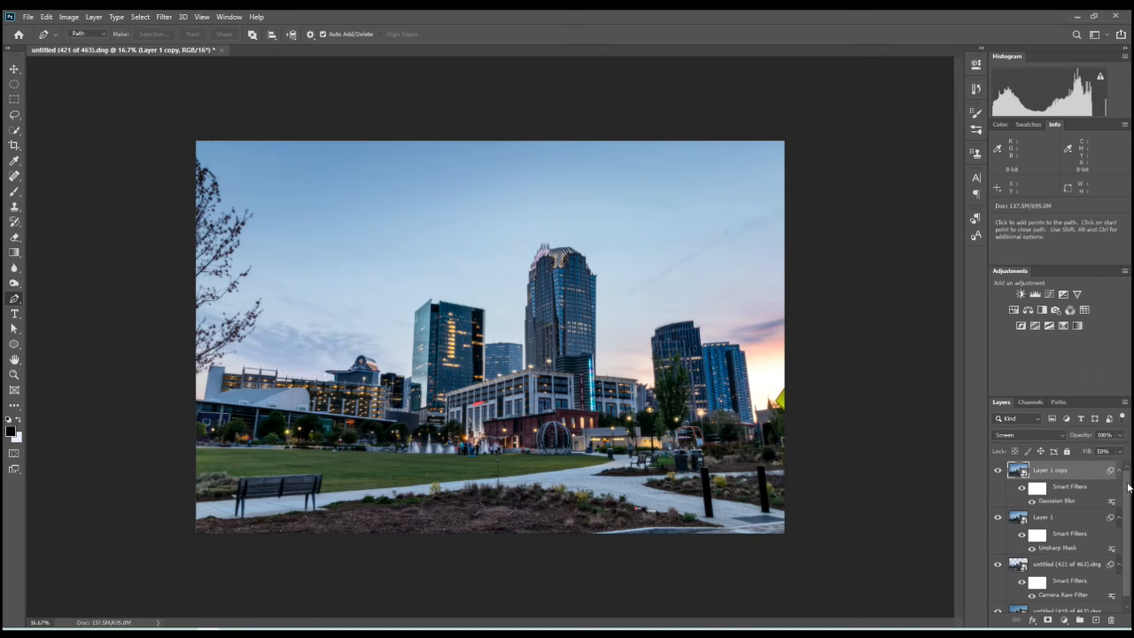
- Add a Vibrance adjustment layer on top of the stack with Vibrance +23 and Saturation +14
click(1066, 623)
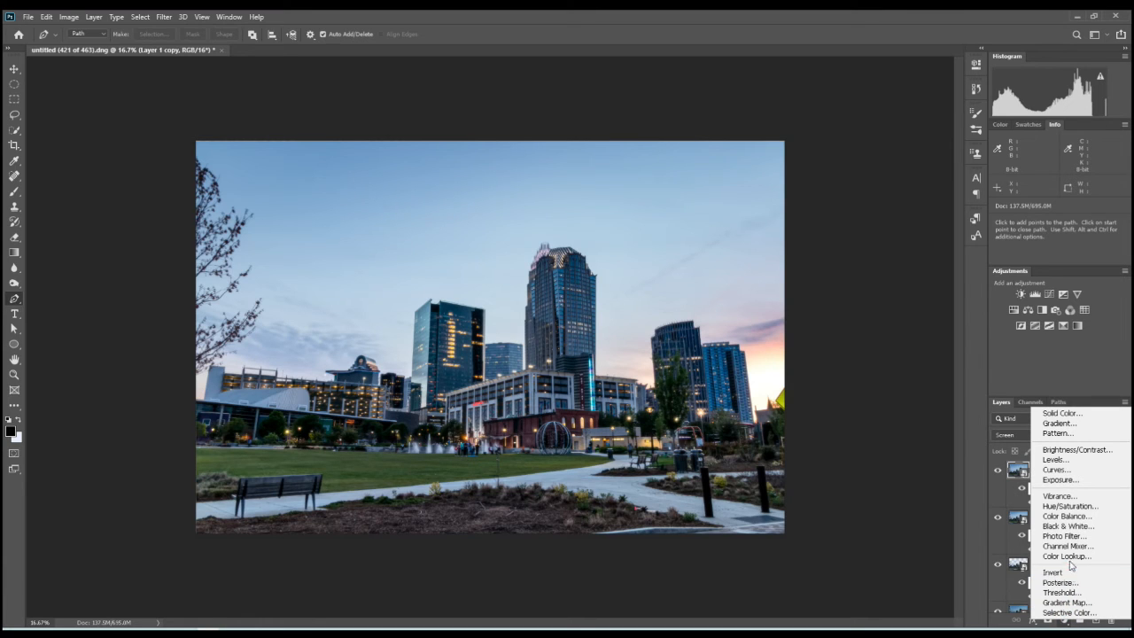
click(1065, 499)
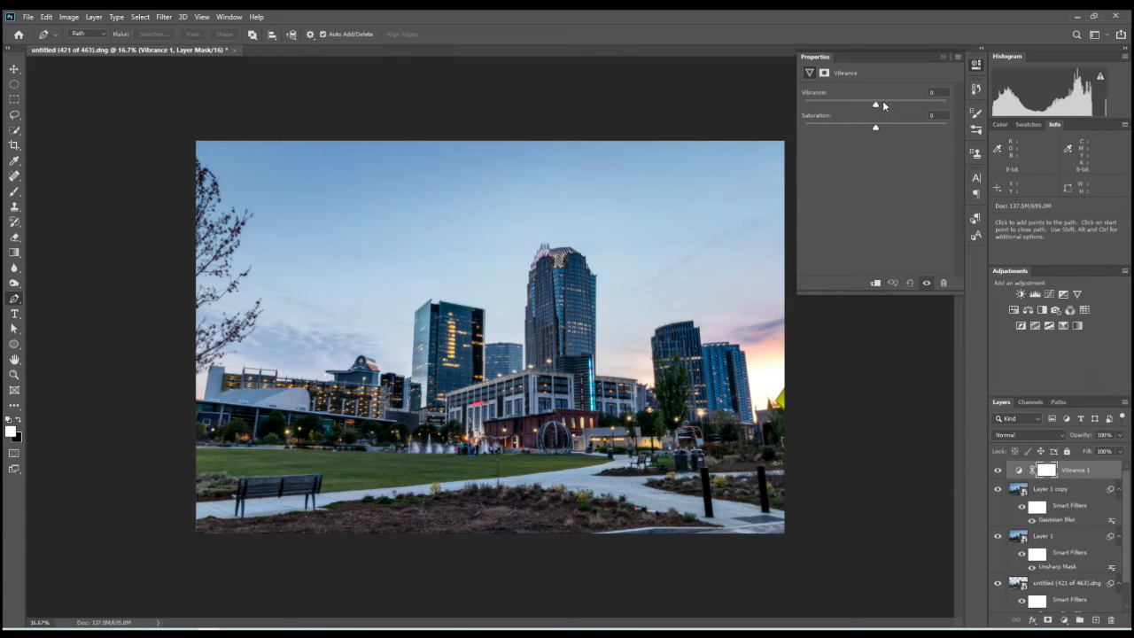
drag(876, 104, 886, 127)
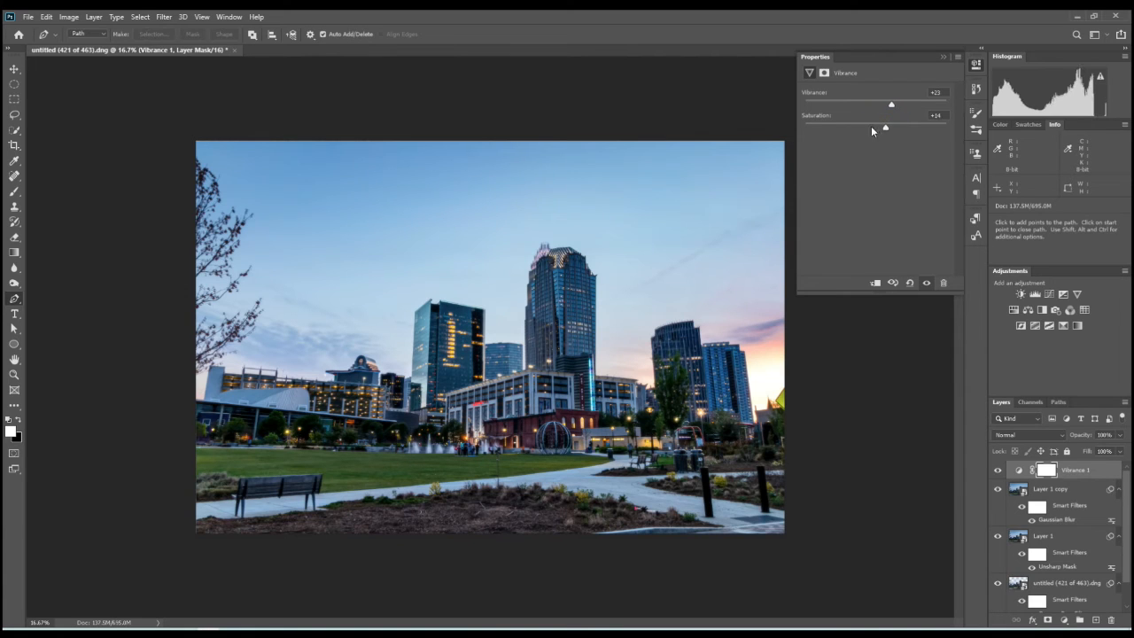
click(944, 57)
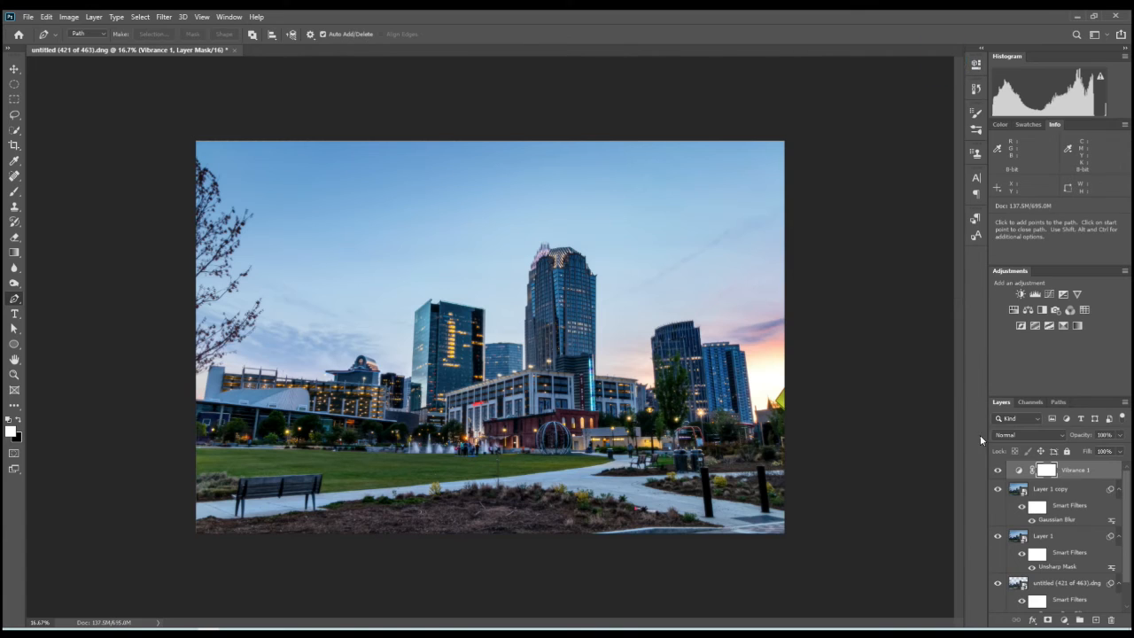
- Compare the image with and without the Vibrance adjustment layer and raise its Saturation to +18
click(997, 470)
click(997, 471)
click(997, 471)
click(997, 470)
click(996, 471)
click(997, 470)
double_click(1019, 471)
drag(887, 130, 890, 129)
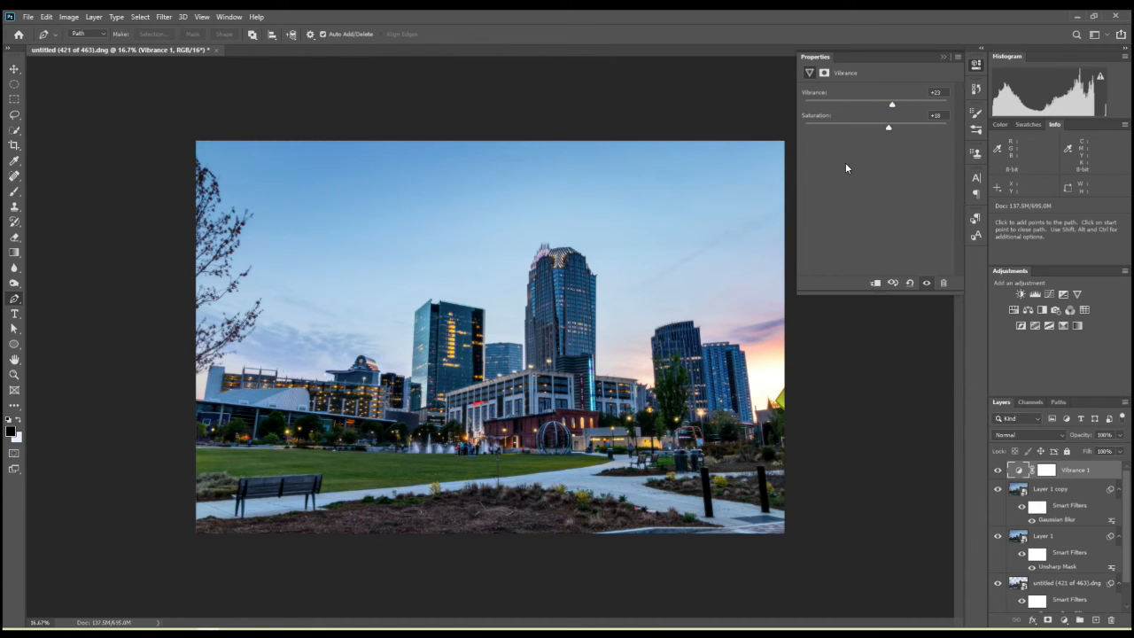
click(939, 58)
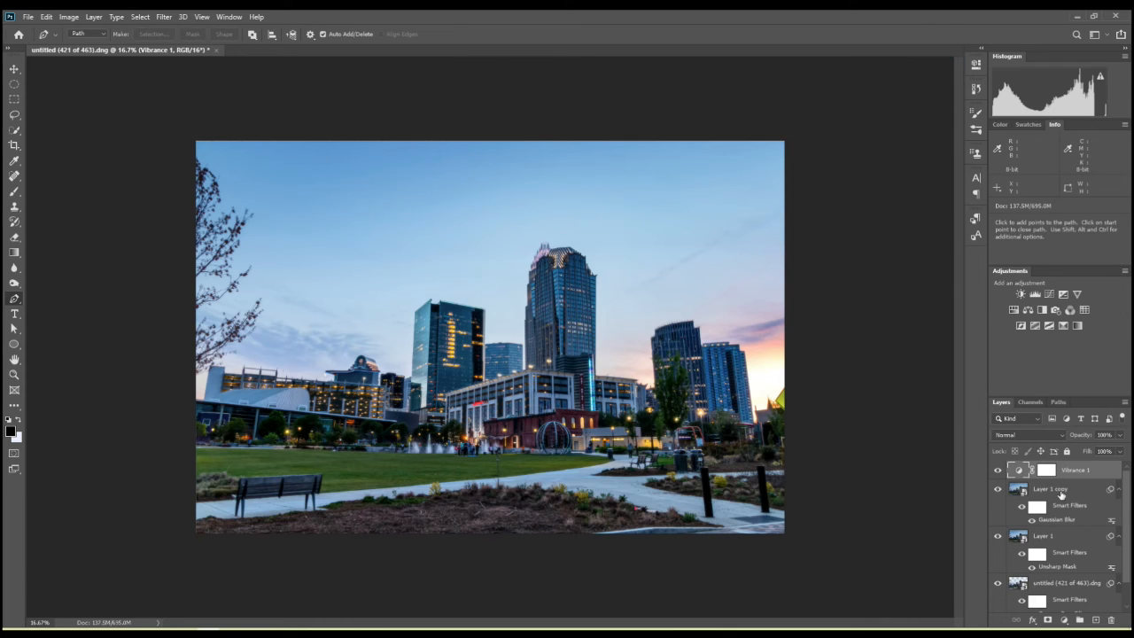
- Collapse the smart filter lists of Layer 1 copy and Layer 1, and close the document with its changes saved
click(1120, 491)
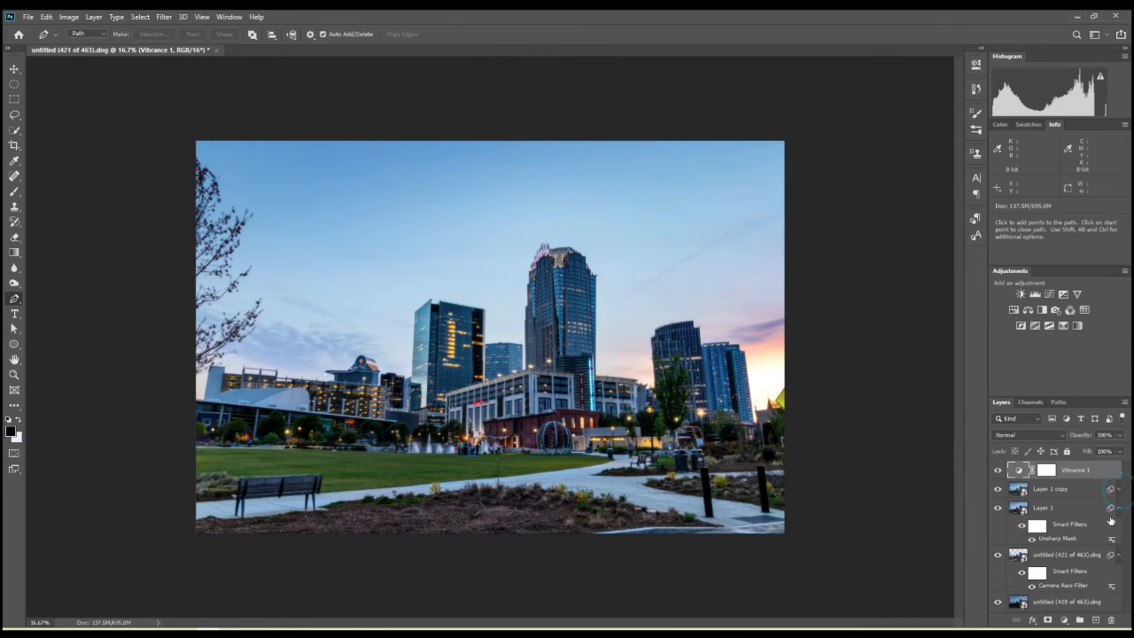
click(1118, 509)
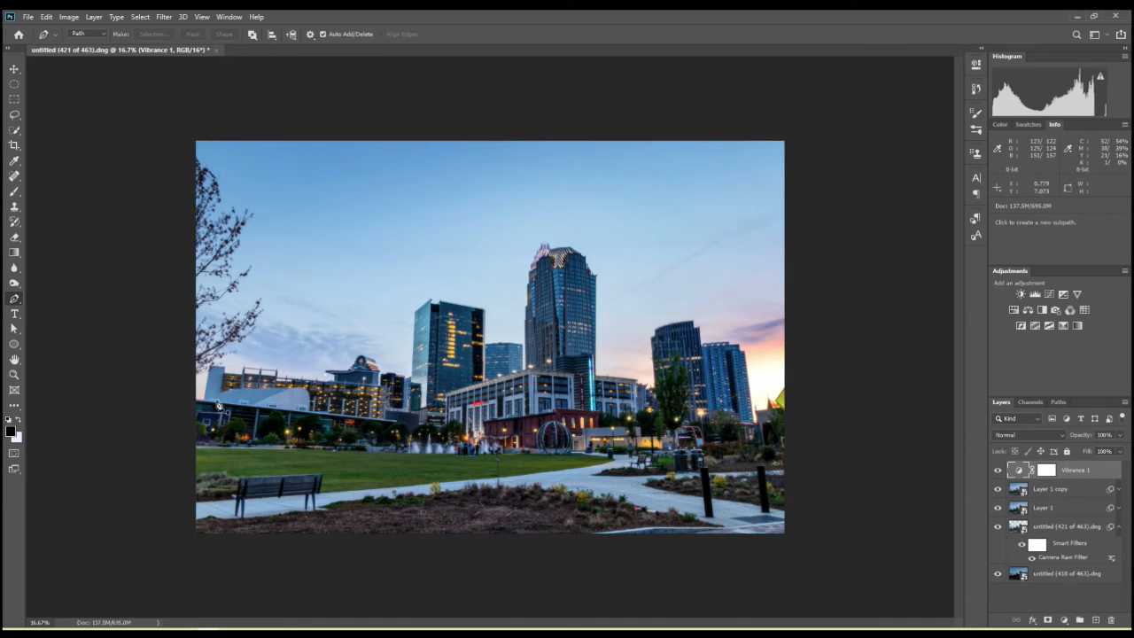
click(216, 50)
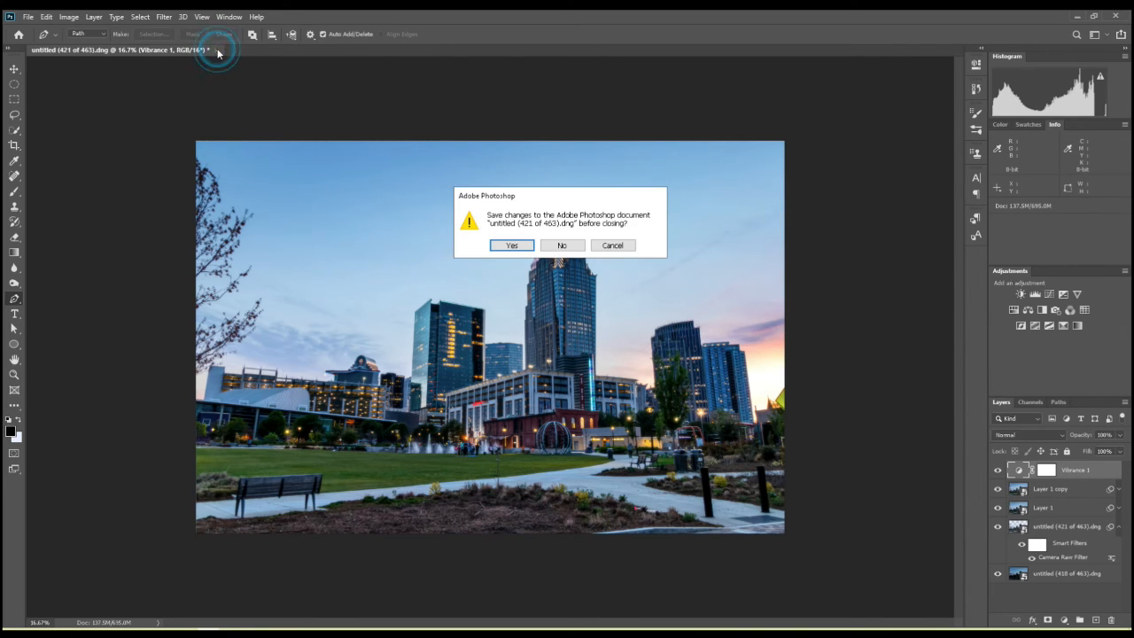
click(511, 245)
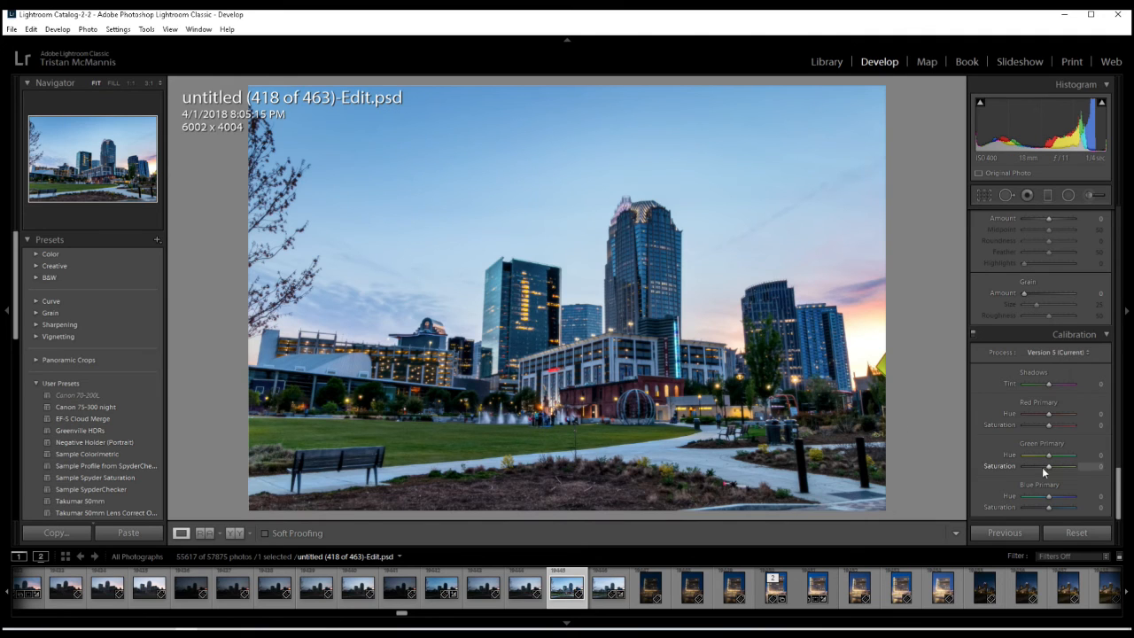
- In Lightroom Classic, correct the perspective of untitled (418 of 463)-Edit.psd with the Auto Upright transform
drag(1118, 479, 1123, 431)
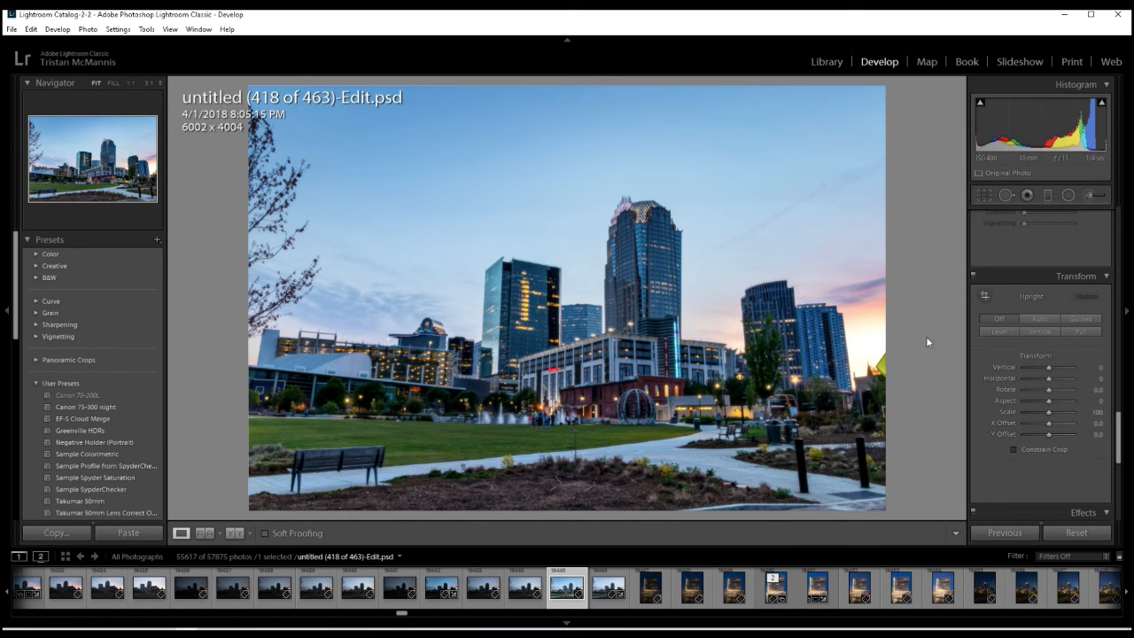
click(1043, 318)
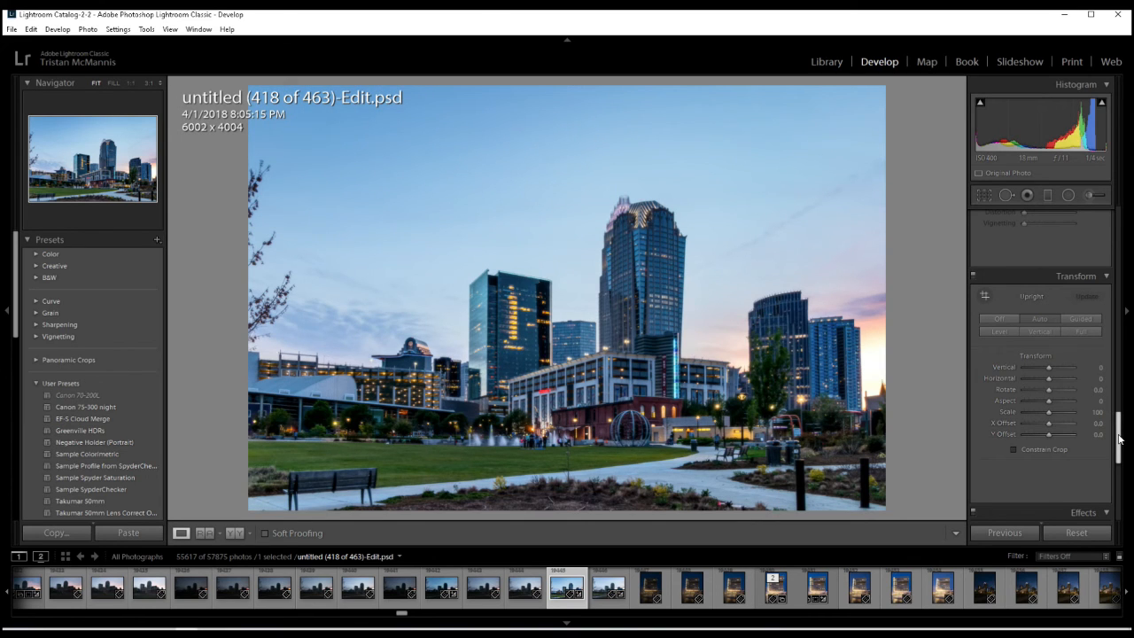
- Set the photo's basic tone to Highlights -21, Shadows +14, Whites +17 and Blacks -36
drag(1119, 436, 1120, 229)
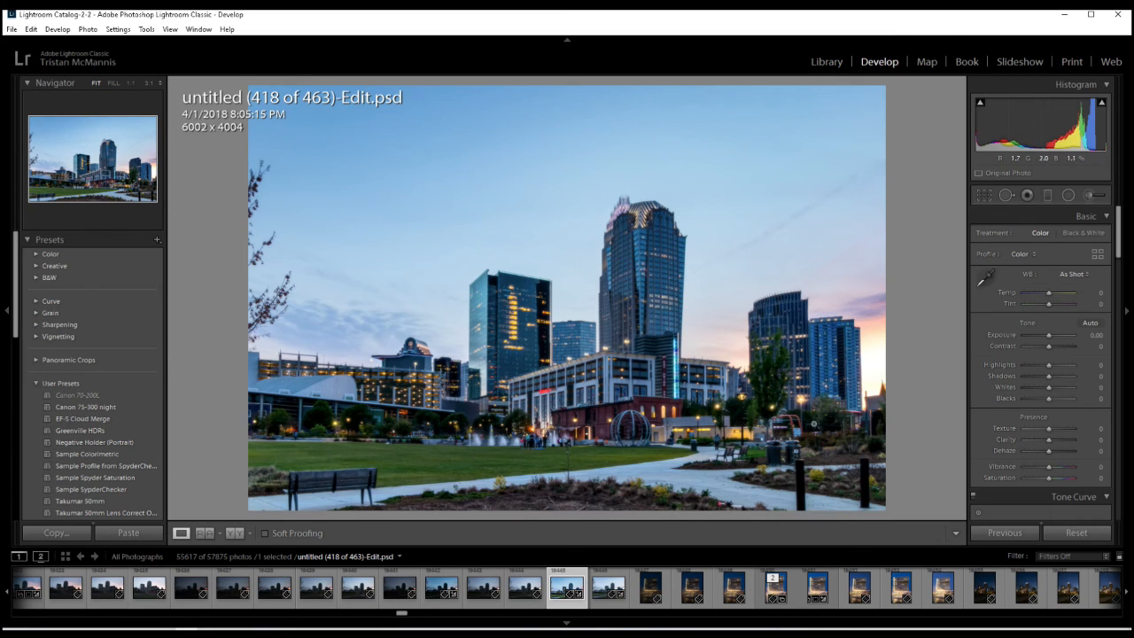
drag(1048, 373, 1051, 373)
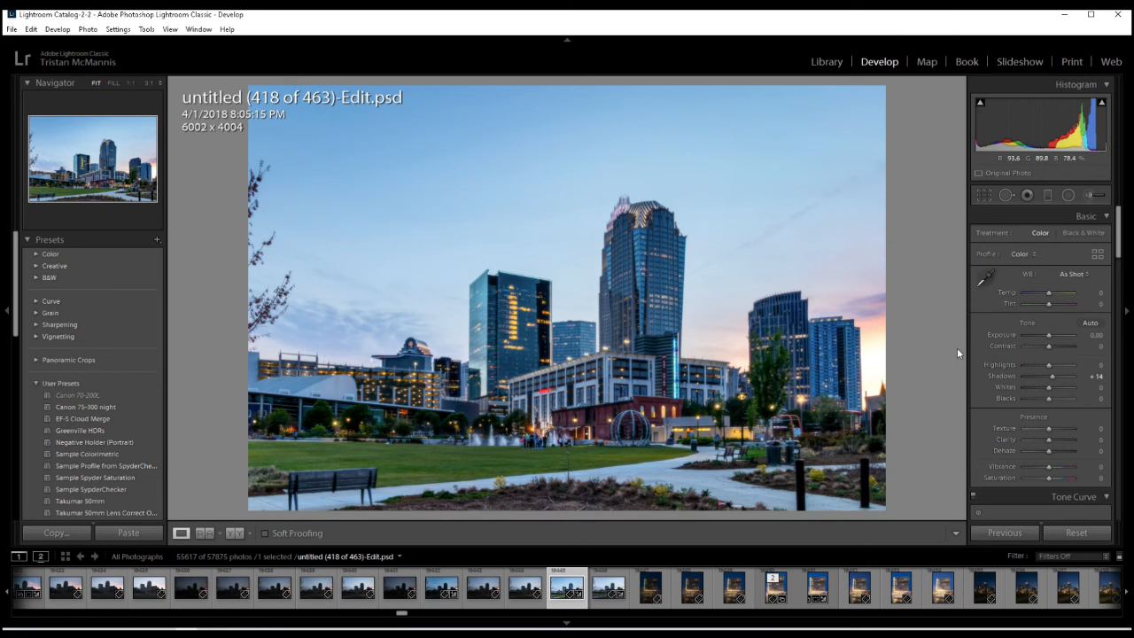
drag(1046, 369, 1045, 371)
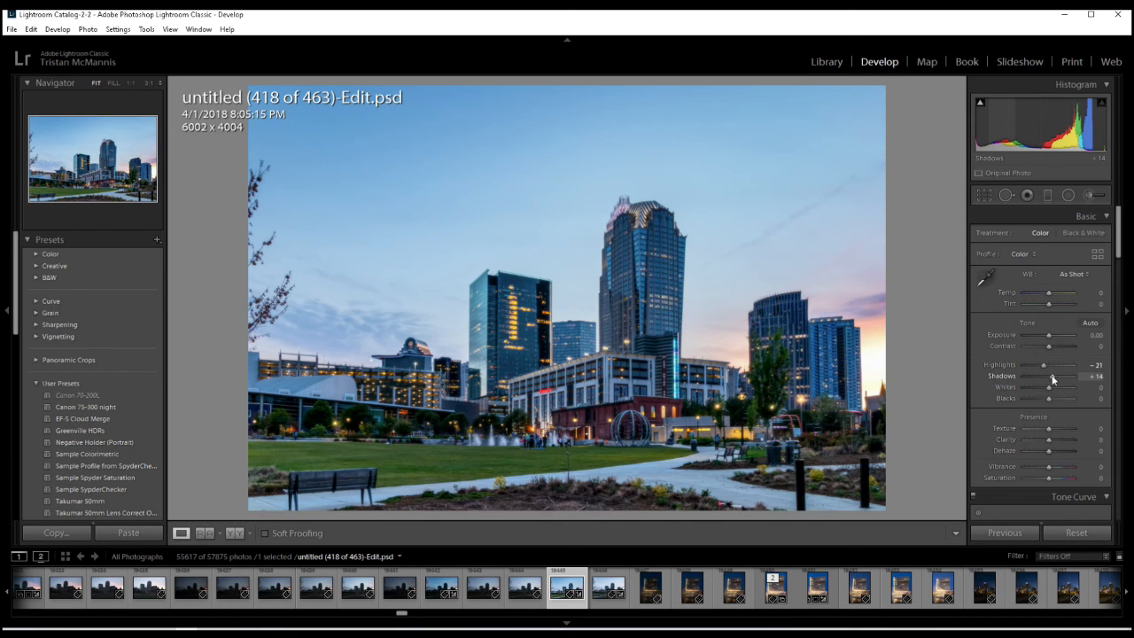
drag(1050, 387, 1038, 401)
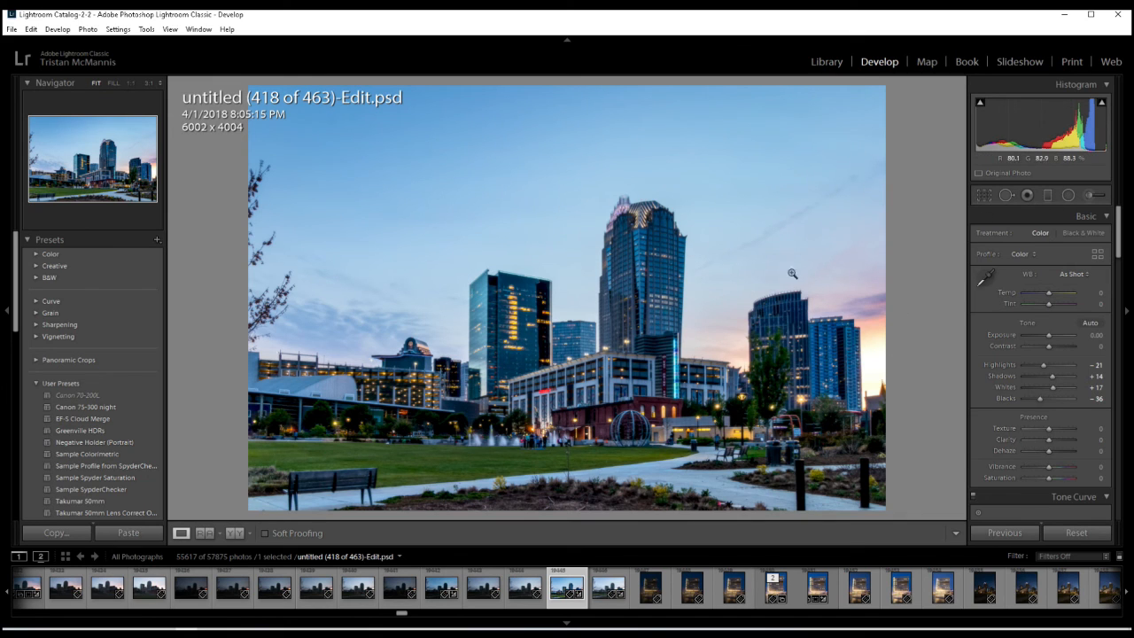
- Draw a tilted, elongated radial filter over the sky streak beside the tallest tower and invert its mask
click(1069, 195)
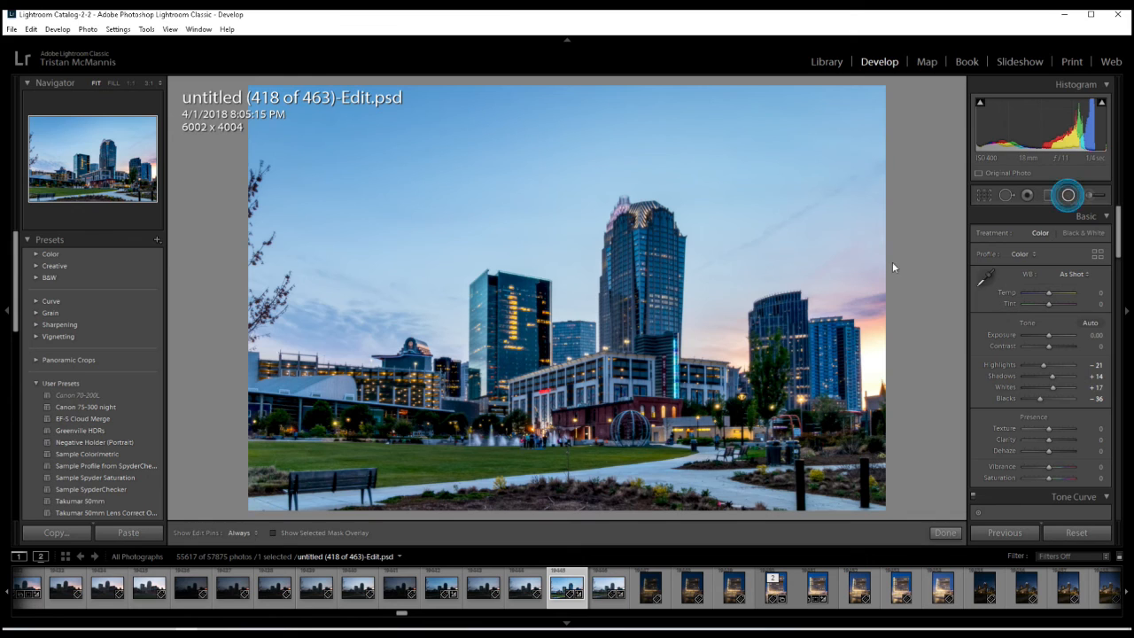
mouse_move(715, 260)
mouse_down()
mouse_move(864, 291)
mouse_move(893, 238)
mouse_move(875, 179)
mouse_up()
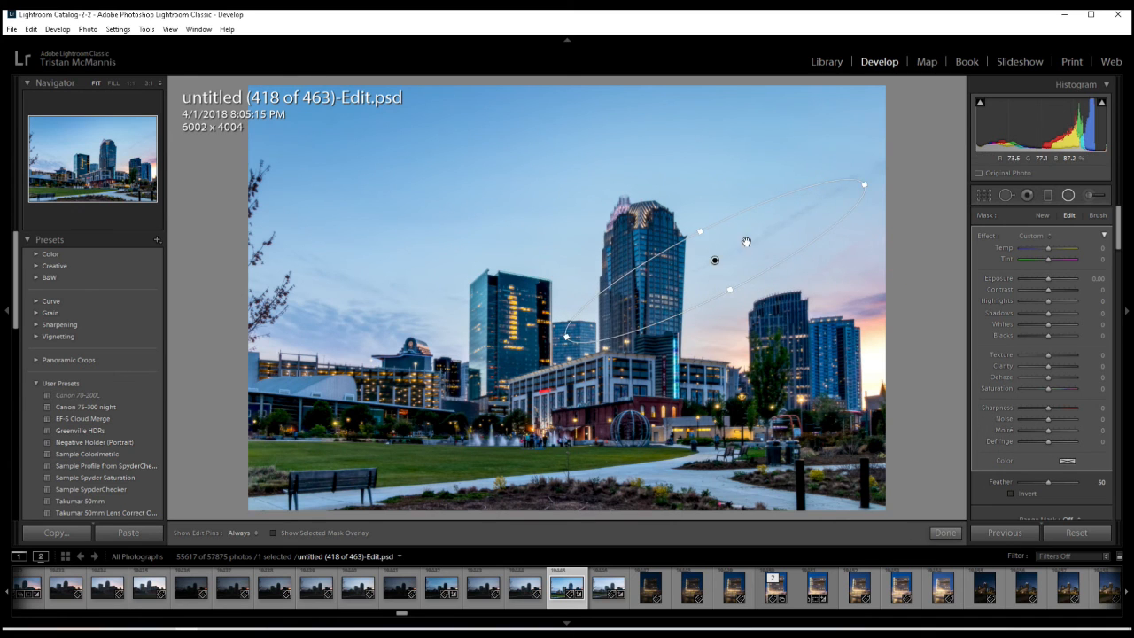
drag(715, 260, 776, 226)
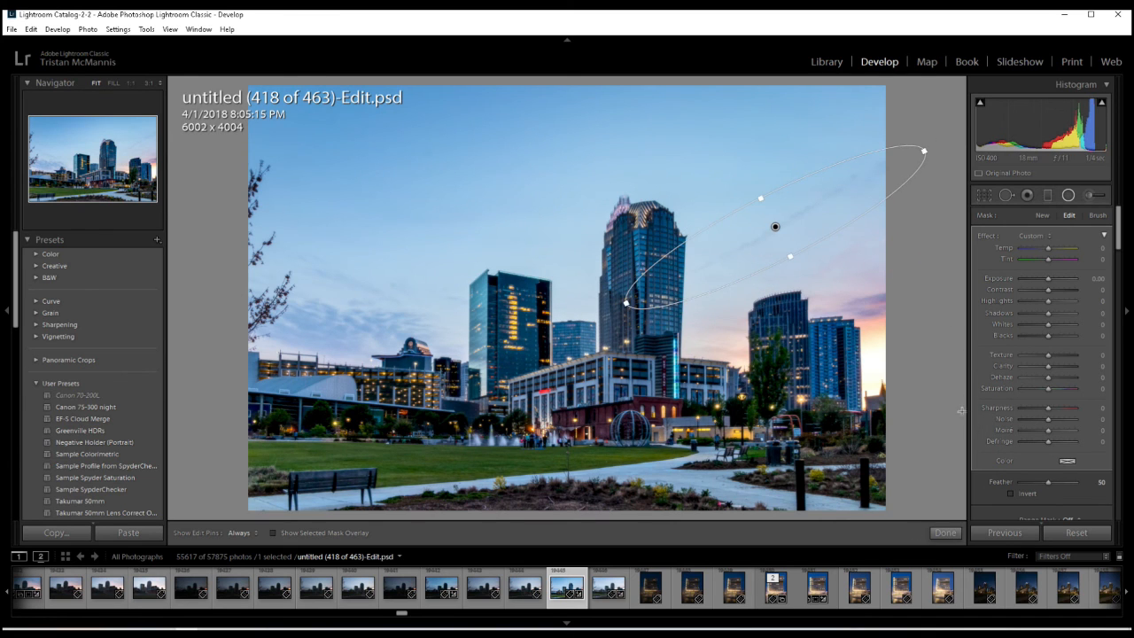
click(1010, 493)
- Set the radial filter's Dehaze to 17 and Feather to 77, trying Highlights at -17 before resetting them to 0
drag(1049, 377, 1057, 381)
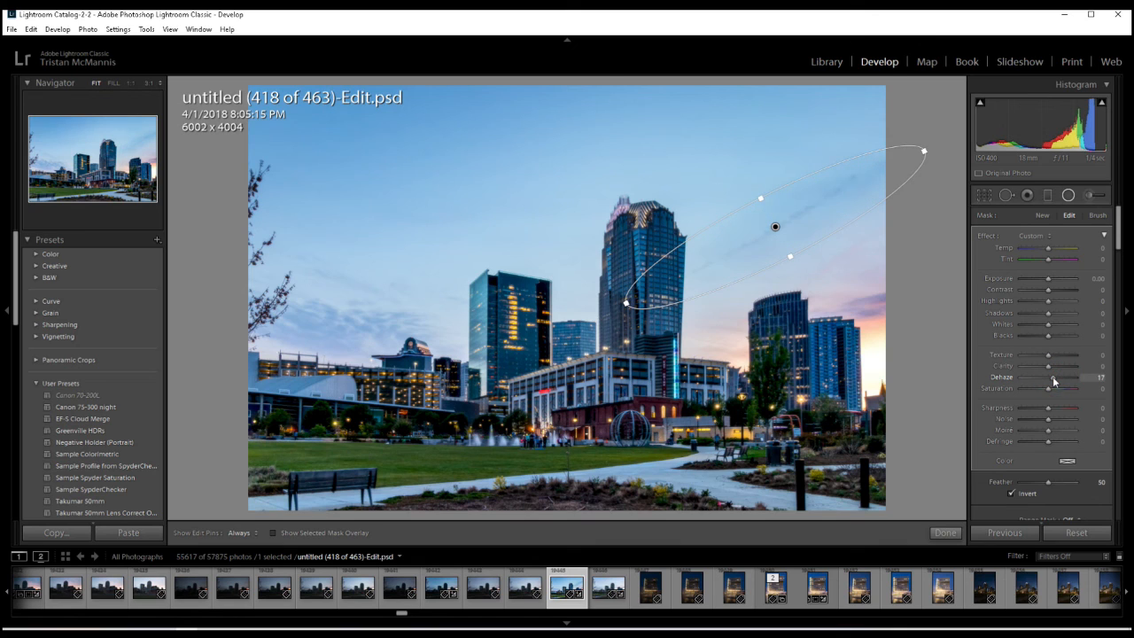
drag(1050, 483, 1063, 483)
drag(1043, 306, 1044, 305)
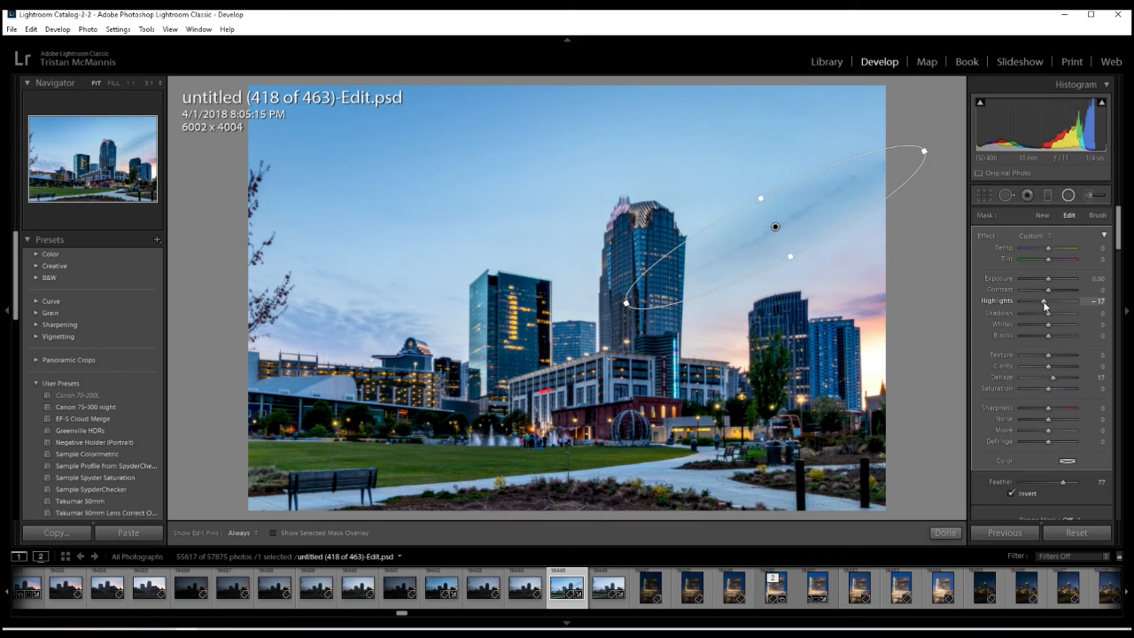
double_click(1043, 306)
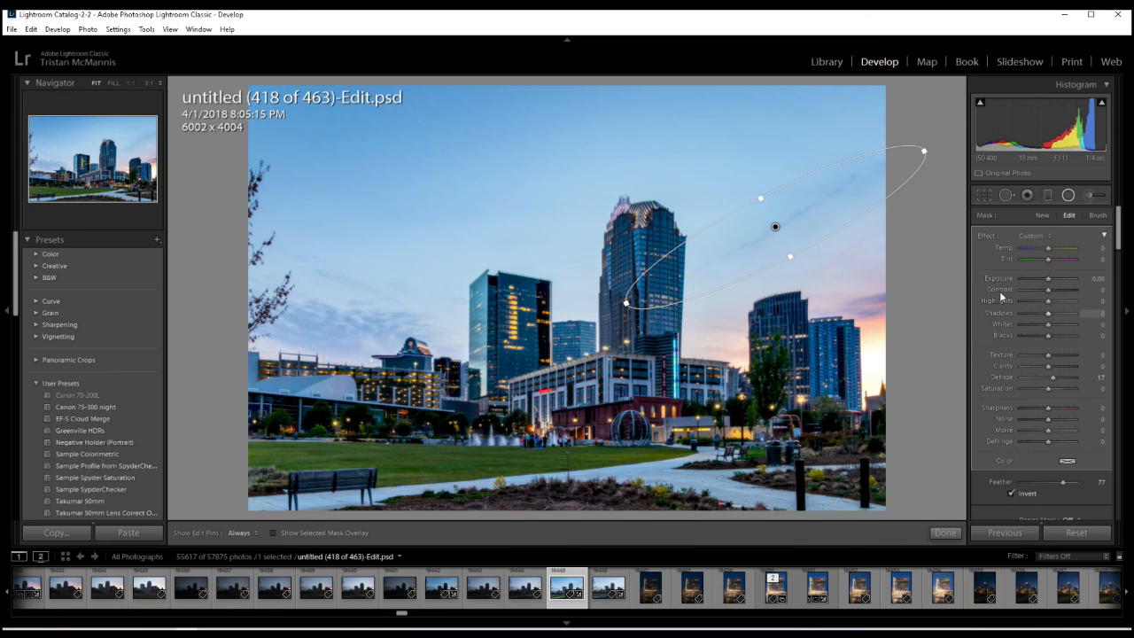
- Set the radial filter's Contrast to 52, raise its Clarity slightly and finish the mask edit
click(1055, 291)
click(1064, 291)
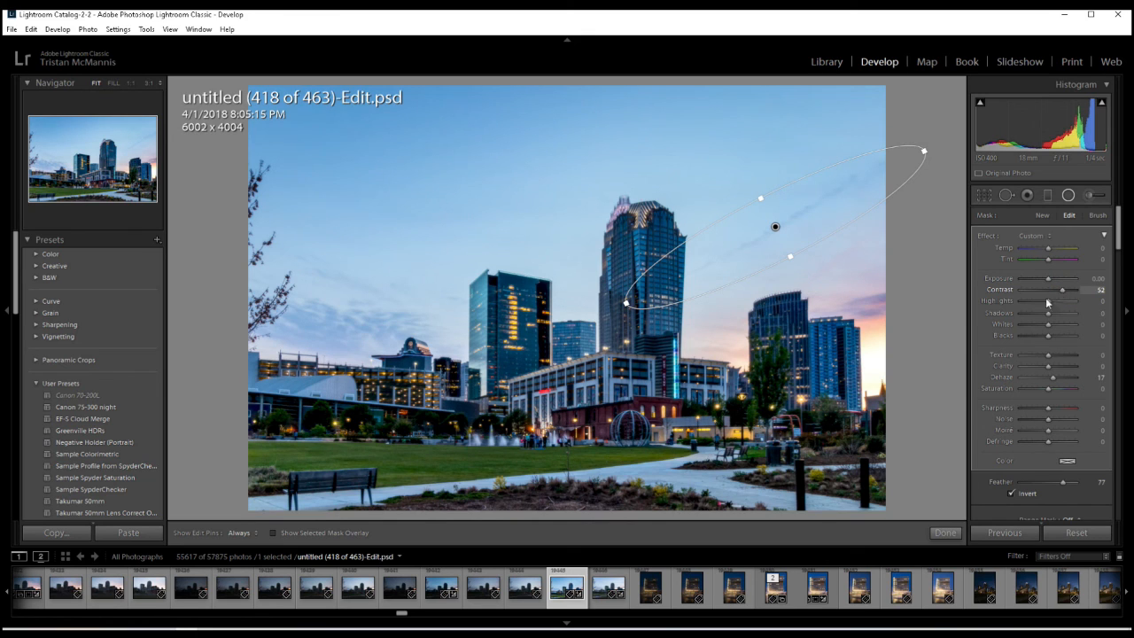
click(1054, 366)
click(945, 533)
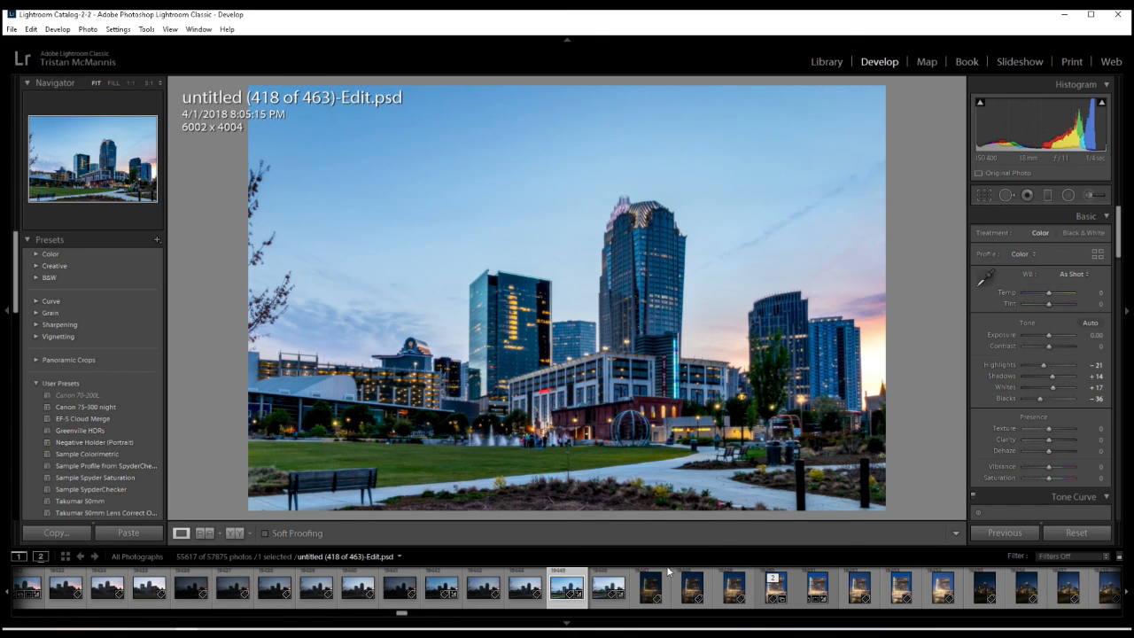
- Compare the original dark 418 and bright 421 exposures with the finished untitled (418 of 463)-Edit.psd
click(436, 588)
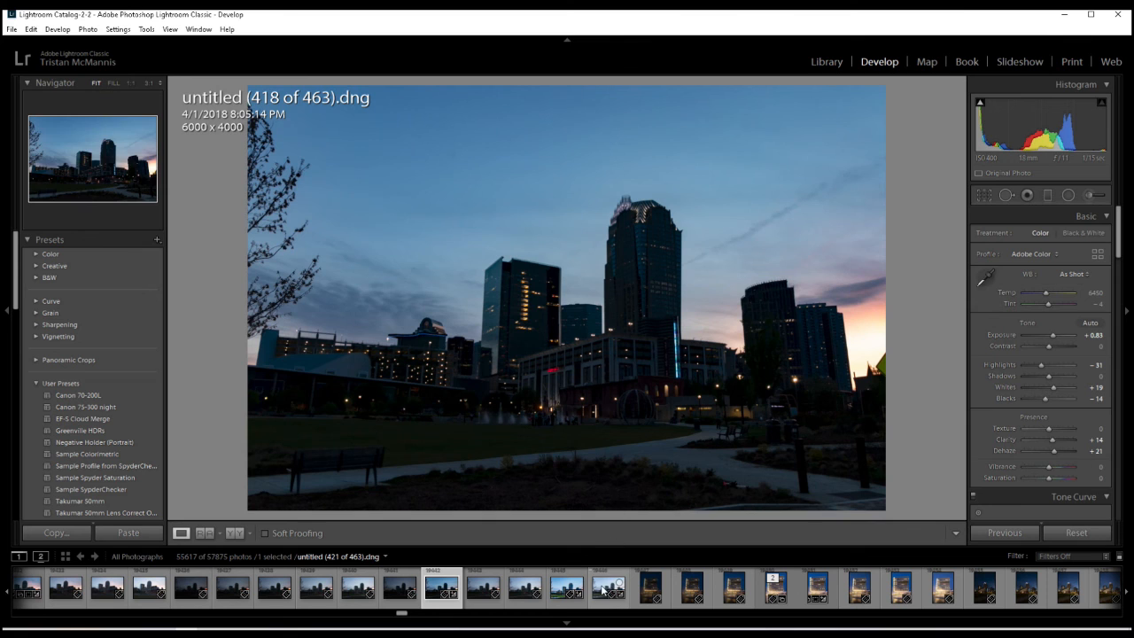
click(606, 591)
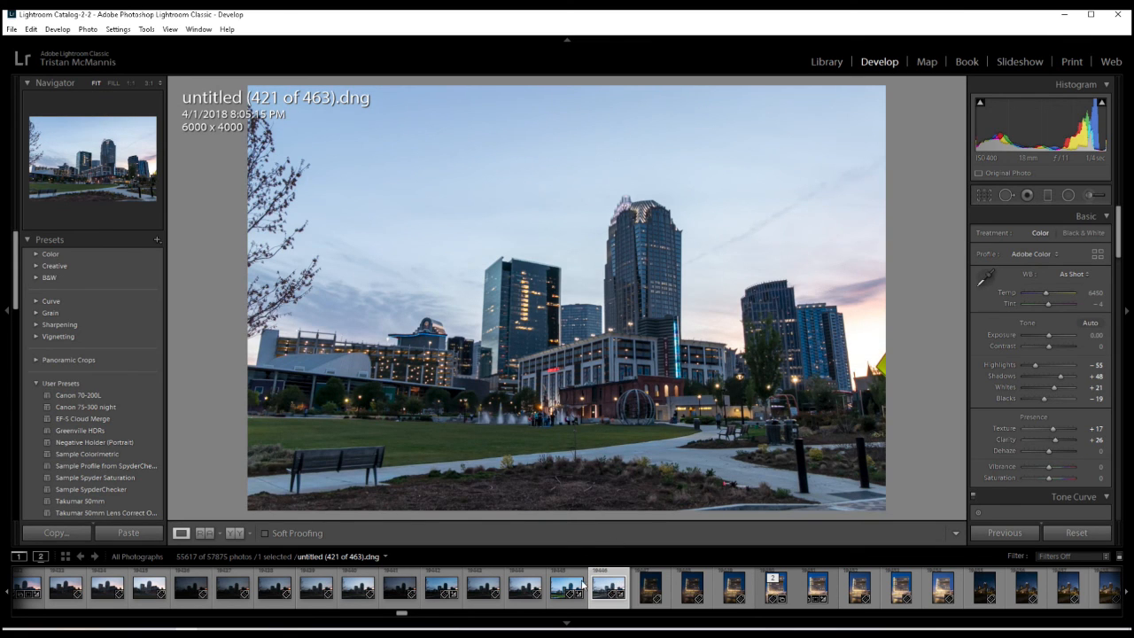
click(556, 589)
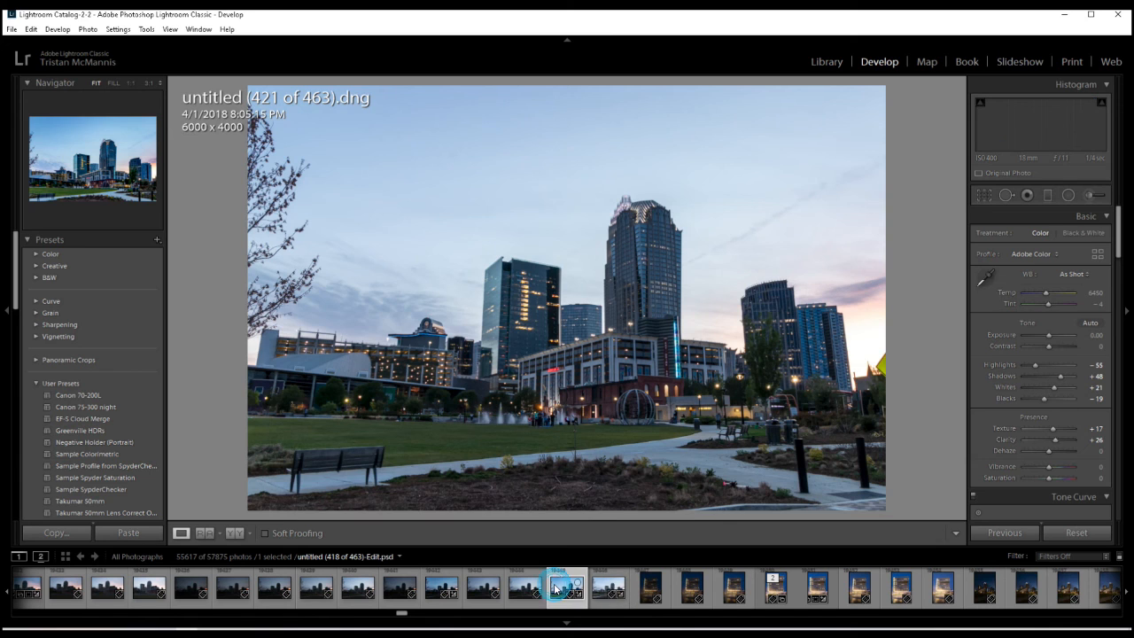